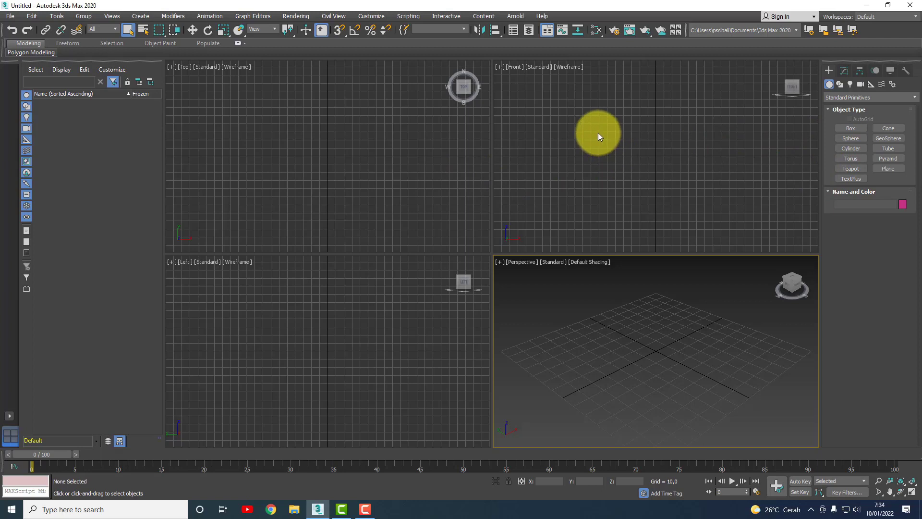
Activate the Box tool under Standard Primitives in the Create panel
left_click(850, 129)
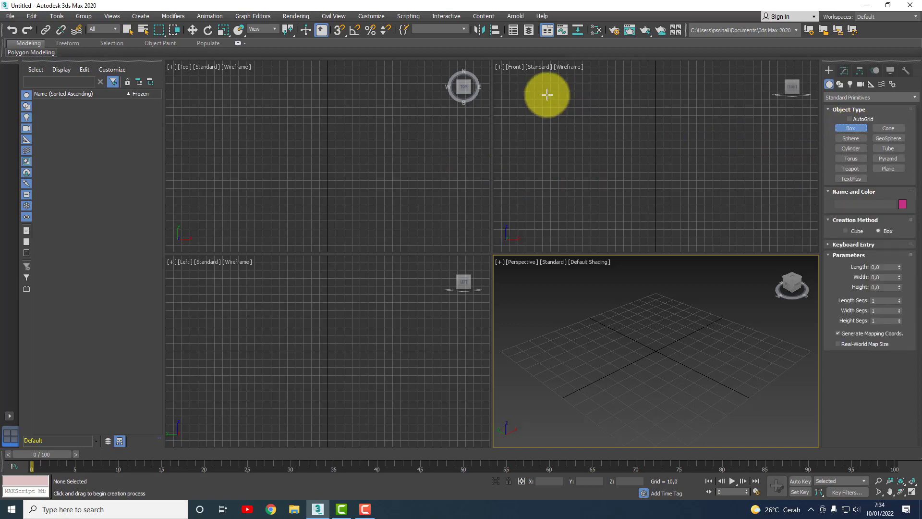
Drag out a new box in the Front viewport
left_click(527, 75)
mouse_move(527, 76)
left_mouse_down()
mouse_move(760, 224)
mouse_move(778, 220)
left_mouse_up()
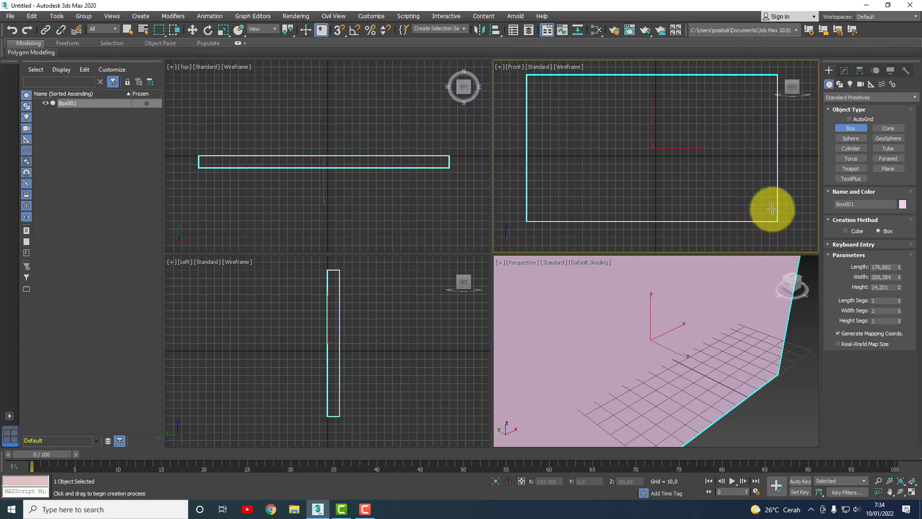
left_click(772, 206)
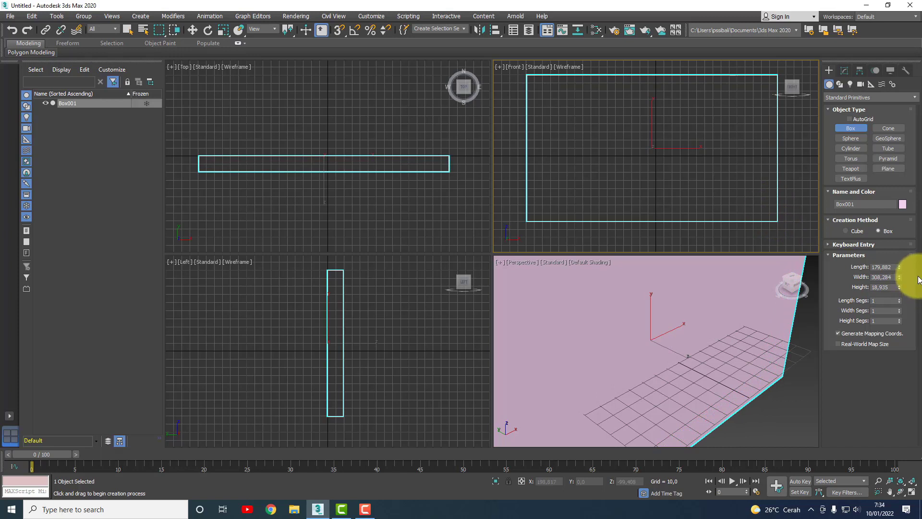
Set the box's Length to 900 and Width to 1600
double_click(895, 267)
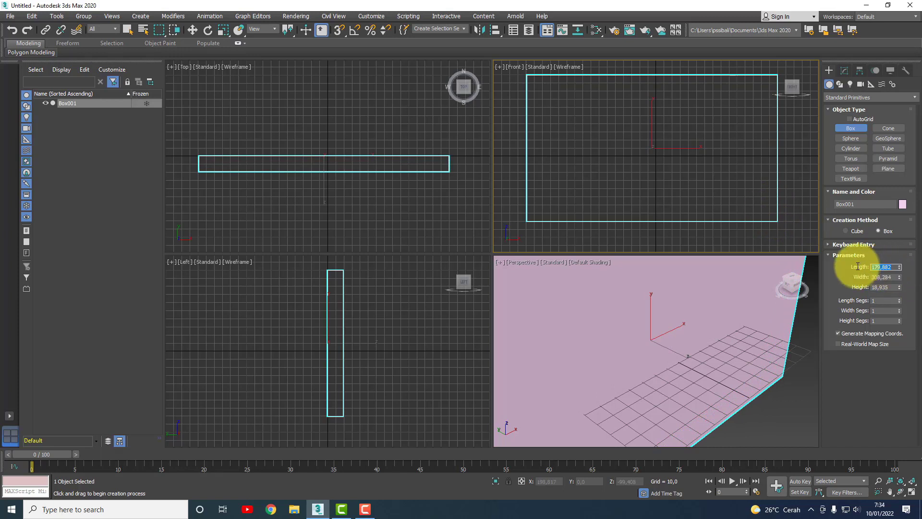
type("1600")
key("Tab")
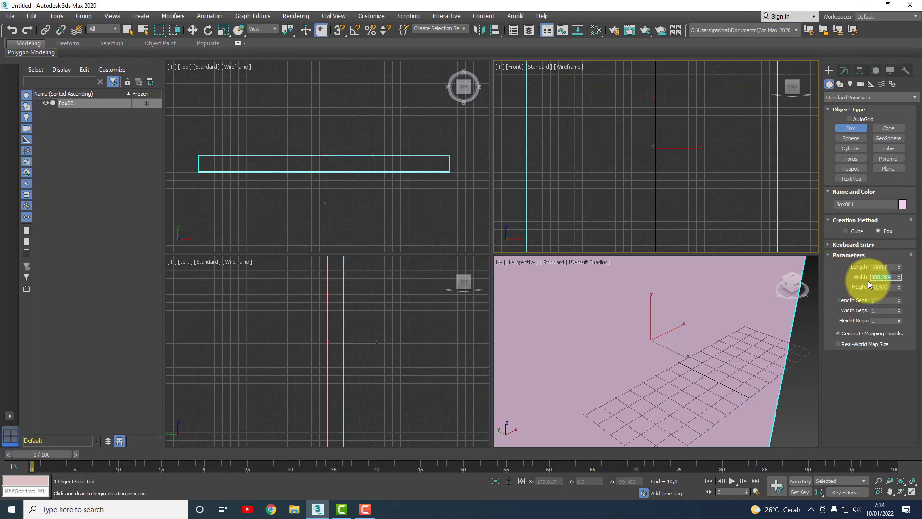
double_click(867, 268)
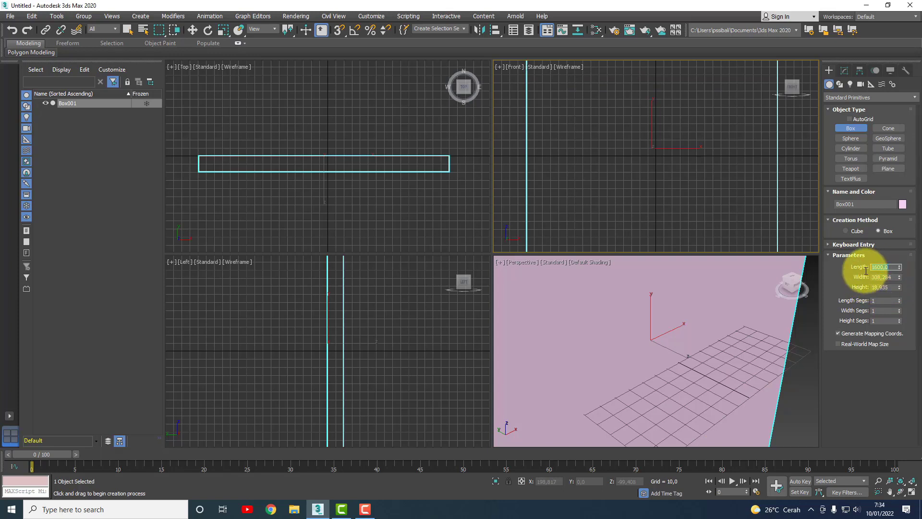
key("Tab")
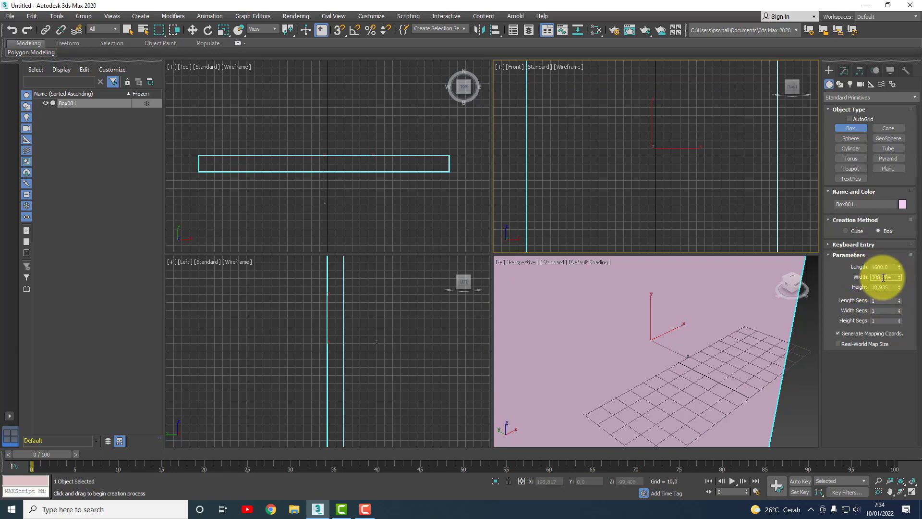
type("1600")
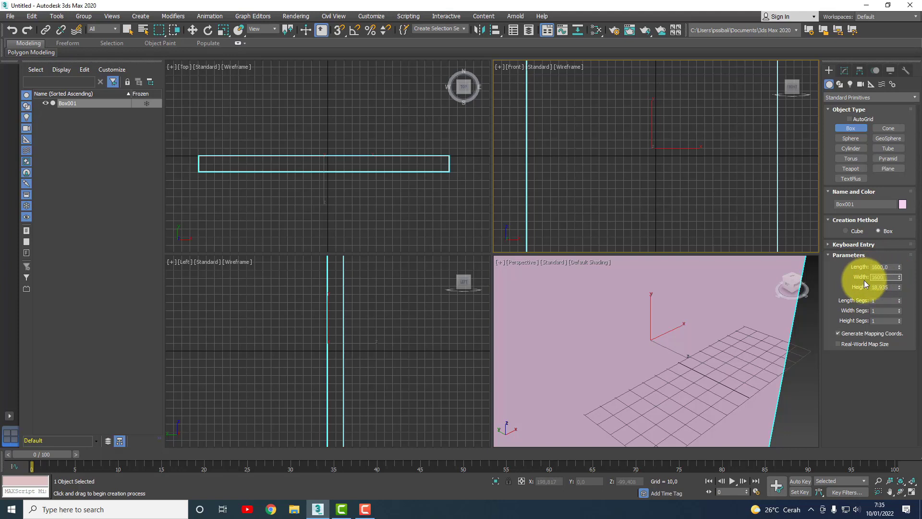
left_click(883, 266)
type("9000")
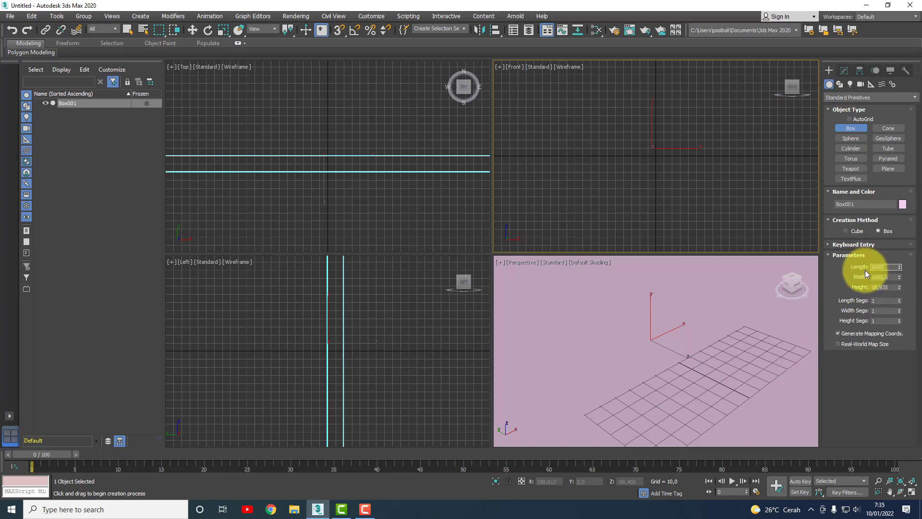
Set the box's Height to 50 and zoom all views to fit it
left_click(883, 287)
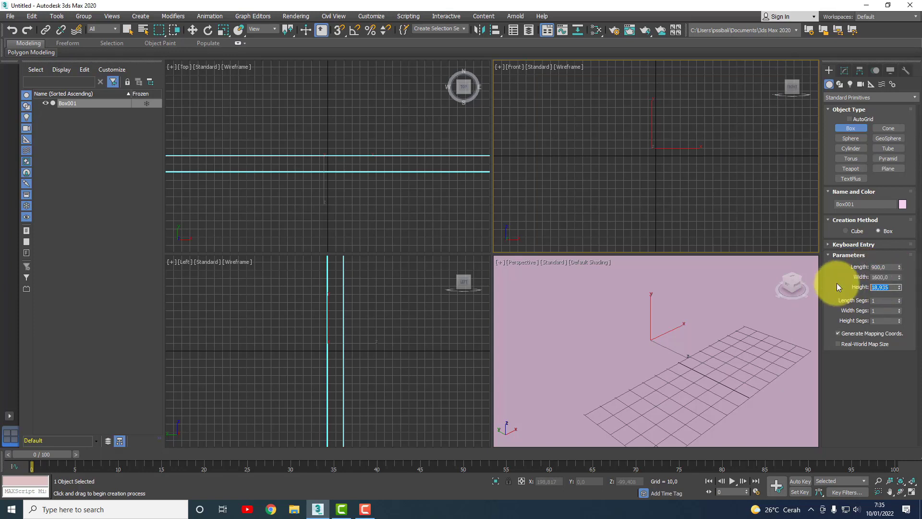
type("20")
key("Return")
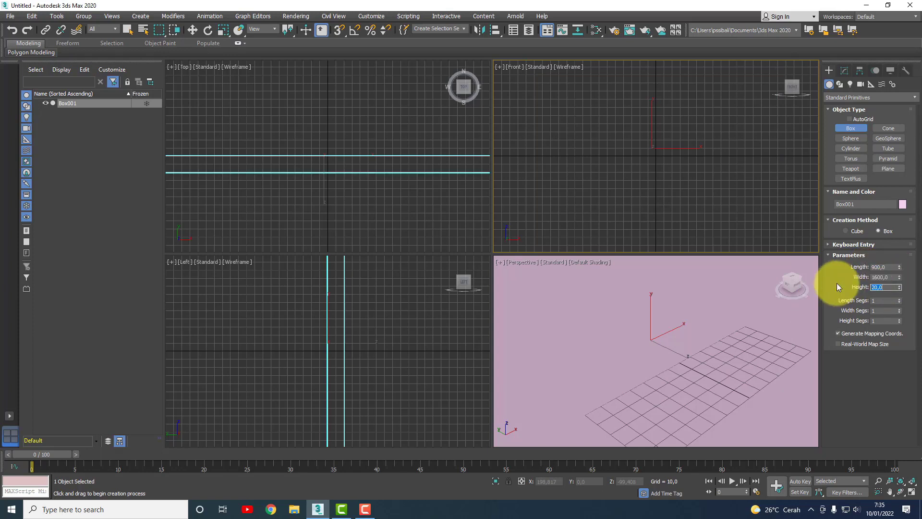
left_click(912, 481)
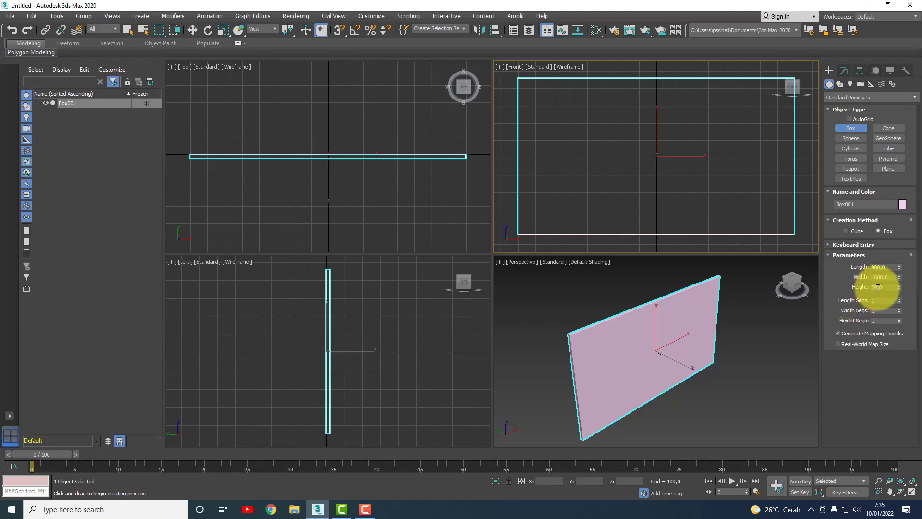
left_click_drag(887, 287, 854, 289)
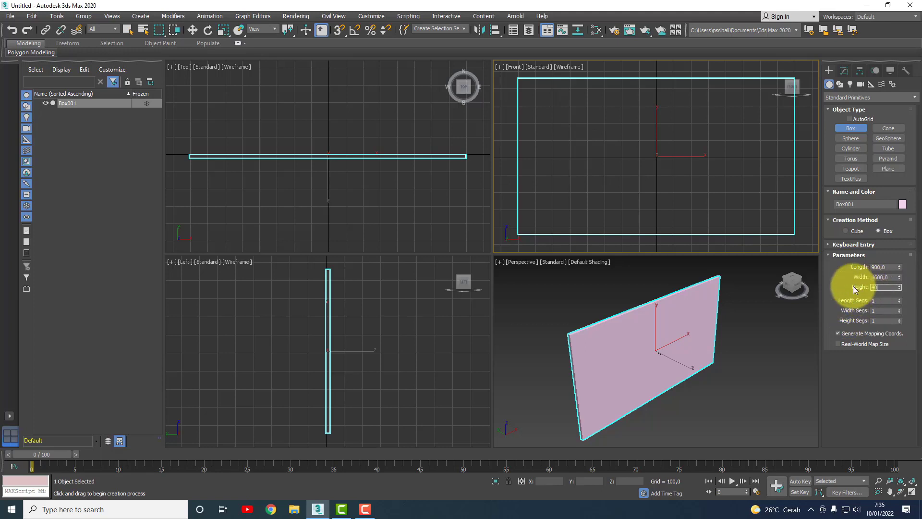
key("Return")
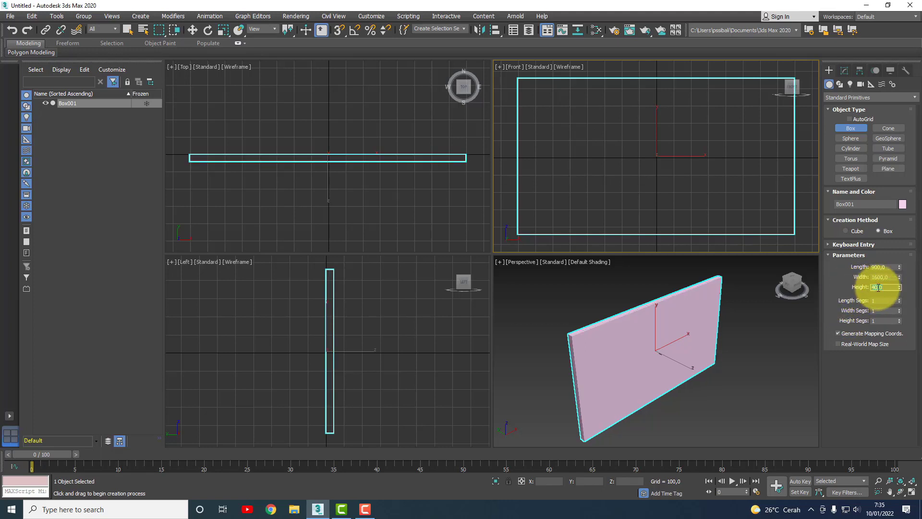
type("50")
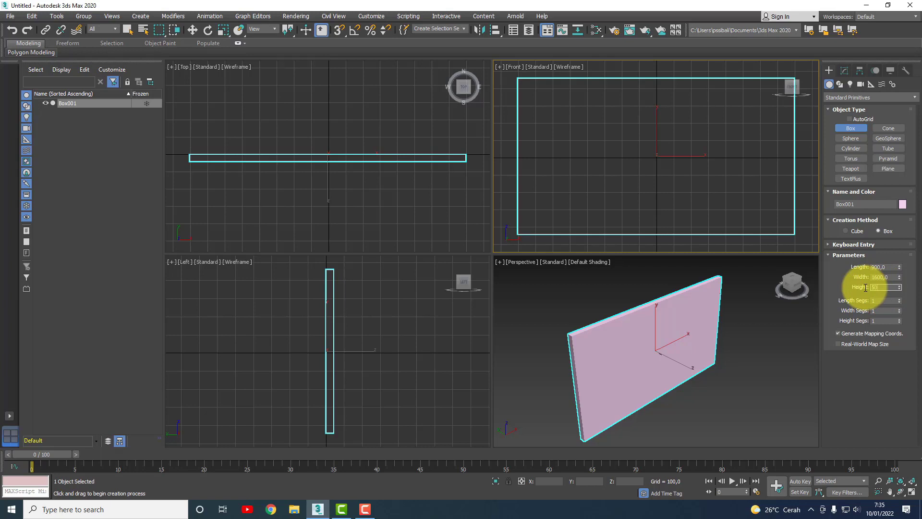
key("Return")
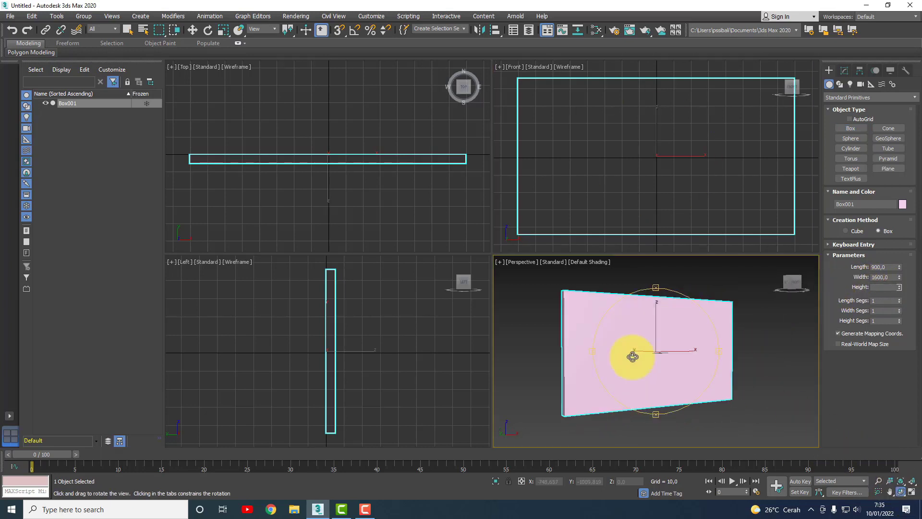
Give Box001 3 Length Segs, 3 Width Segs and 3 Height Segs
mouse_move(617, 358)
left_mouse_down()
mouse_move(687, 377)
mouse_move(613, 370)
mouse_move(651, 354)
mouse_move(692, 359)
mouse_move(689, 377)
mouse_move(664, 344)
mouse_move(672, 329)
mouse_move(618, 336)
left_mouse_up()
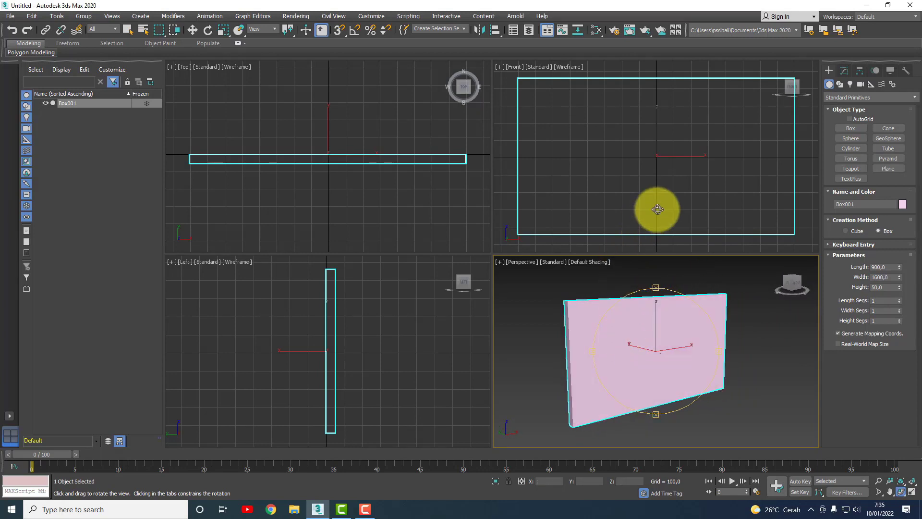
left_click(899, 299)
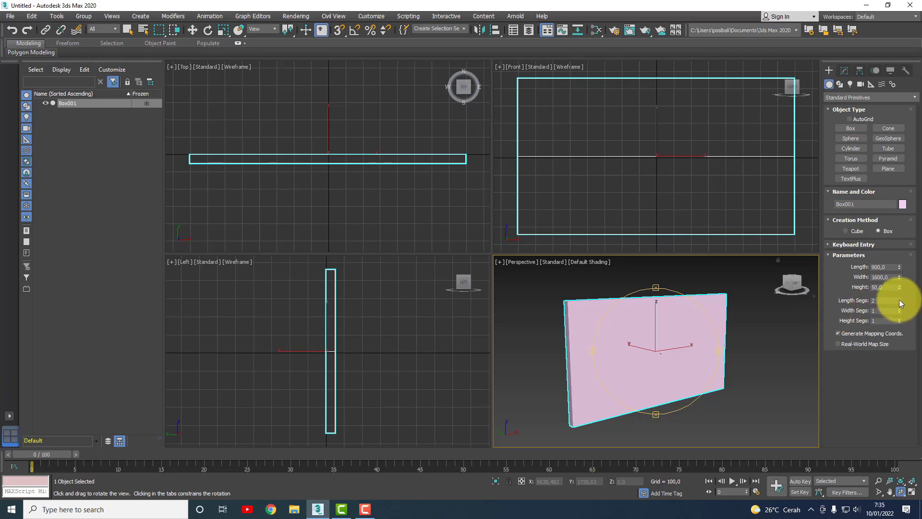
left_click(898, 298)
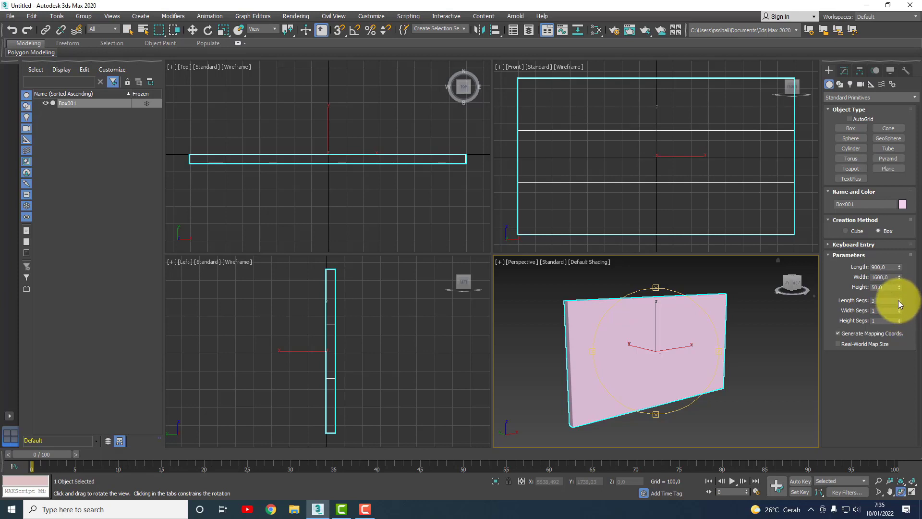
left_click(899, 298)
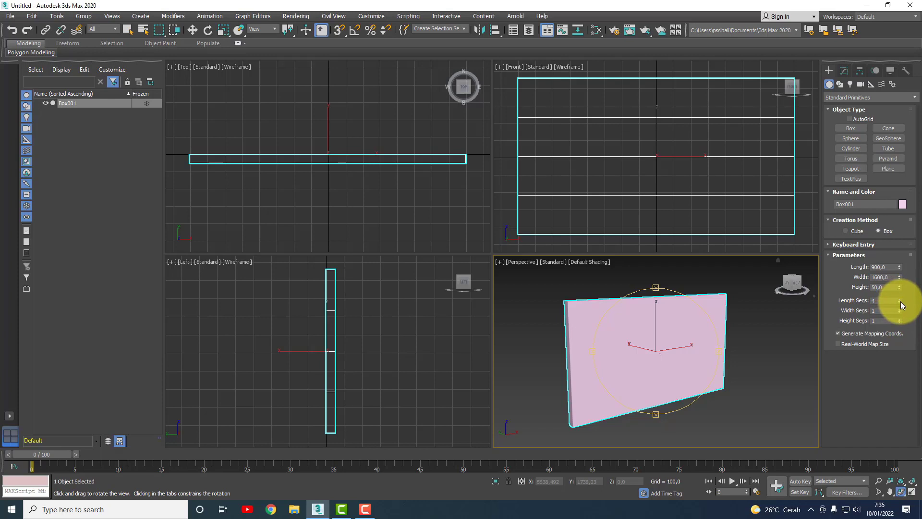
left_click(900, 302)
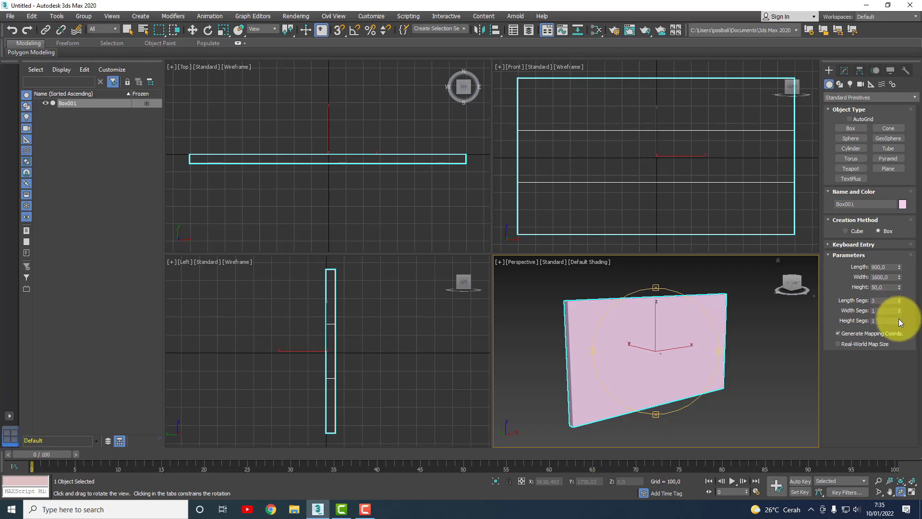
left_click(900, 308)
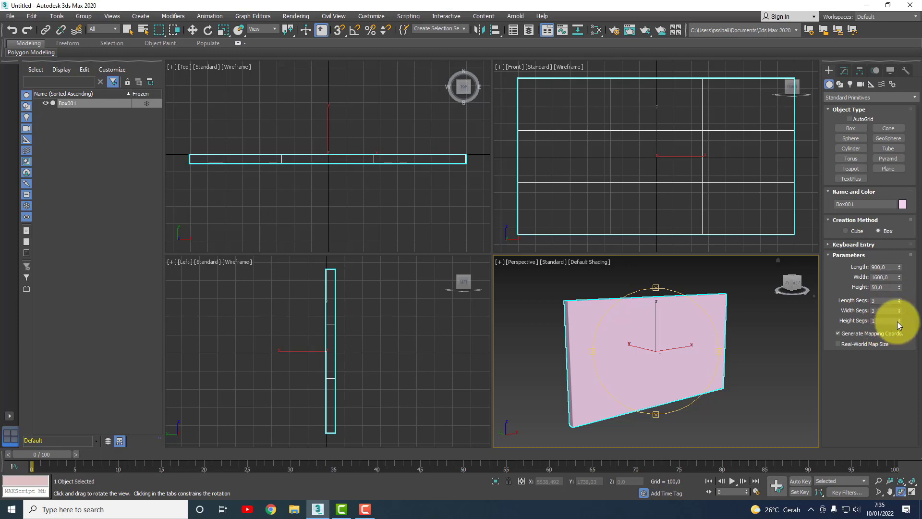
left_click(900, 318)
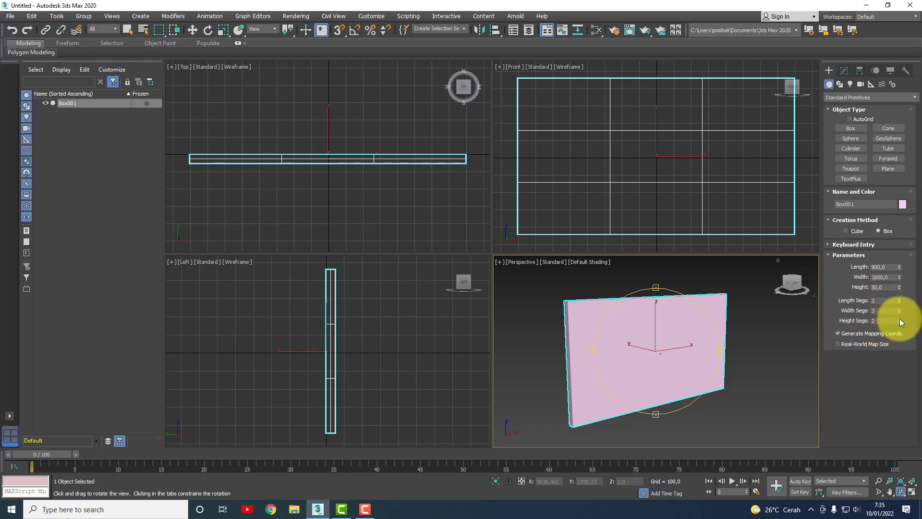
left_click(900, 319)
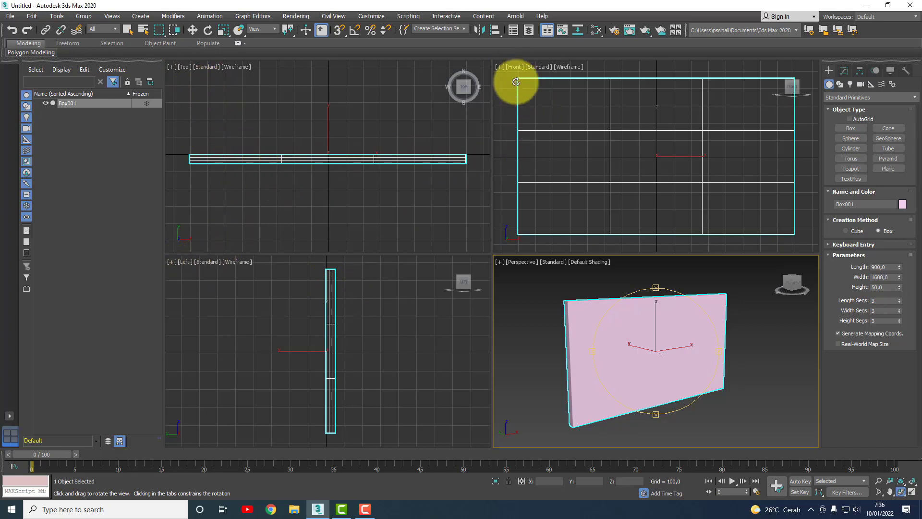
Exit box creation with Select Object and reselect Box001 in the Top viewport
mouse_move(675, 376)
left_mouse_down()
mouse_move(594, 372)
mouse_move(697, 366)
mouse_move(617, 333)
mouse_move(650, 360)
mouse_move(685, 346)
mouse_move(611, 334)
mouse_move(655, 346)
left_mouse_up()
right_click(476, 204)
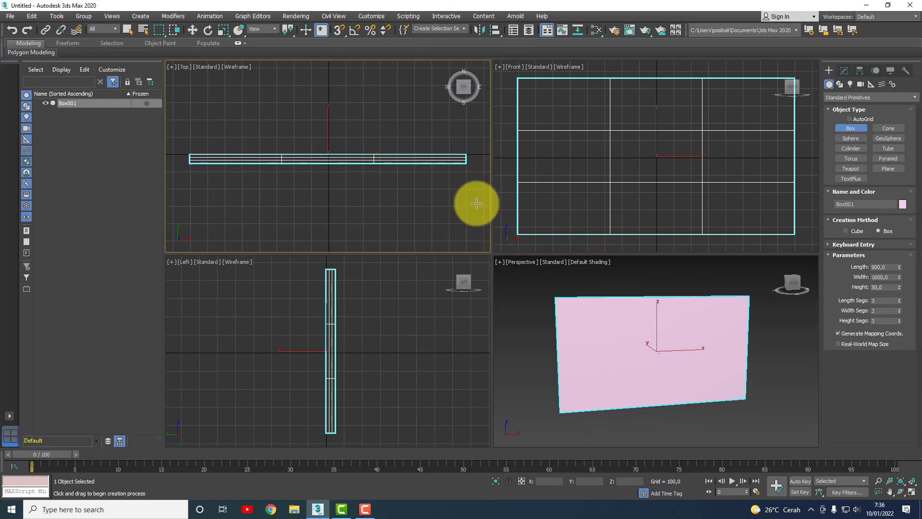
left_click(31, 52)
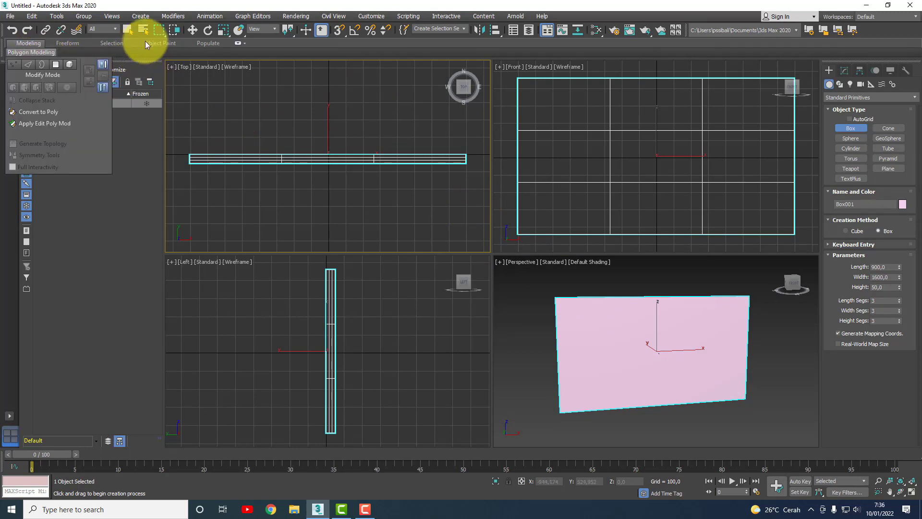
left_click(128, 30)
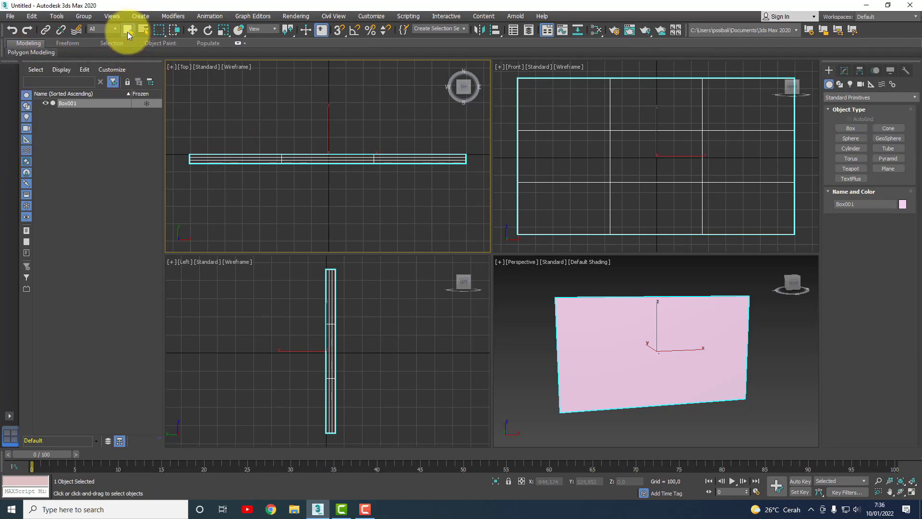
left_click(373, 220)
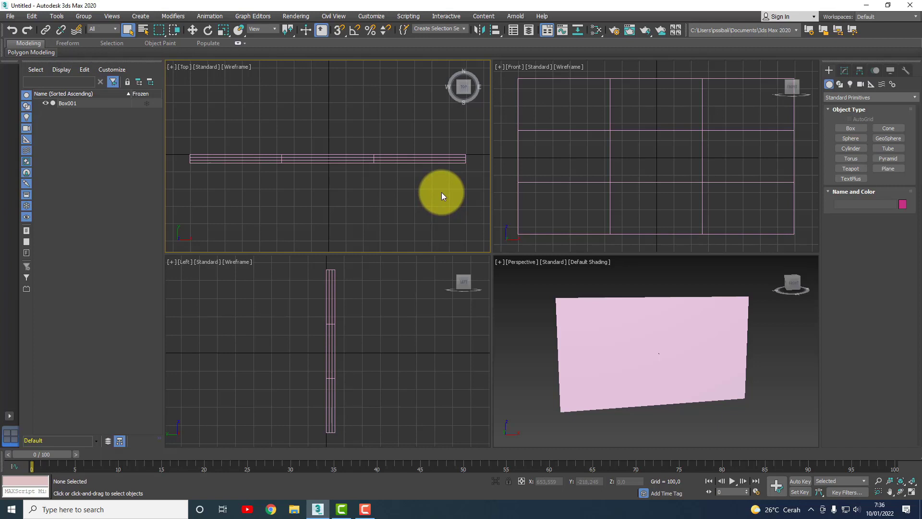
left_click(426, 159)
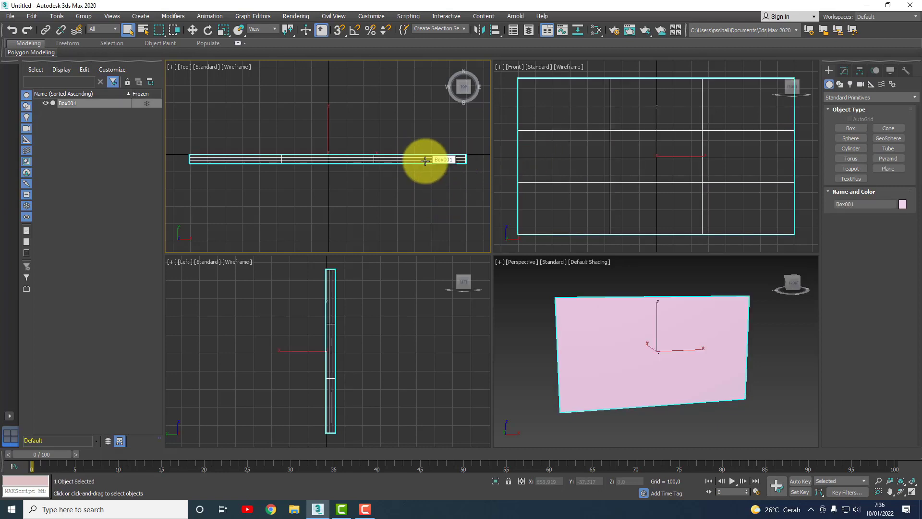
Convert Box001 to an Editable Mesh from the right-click Convert To menu
right_click(399, 156)
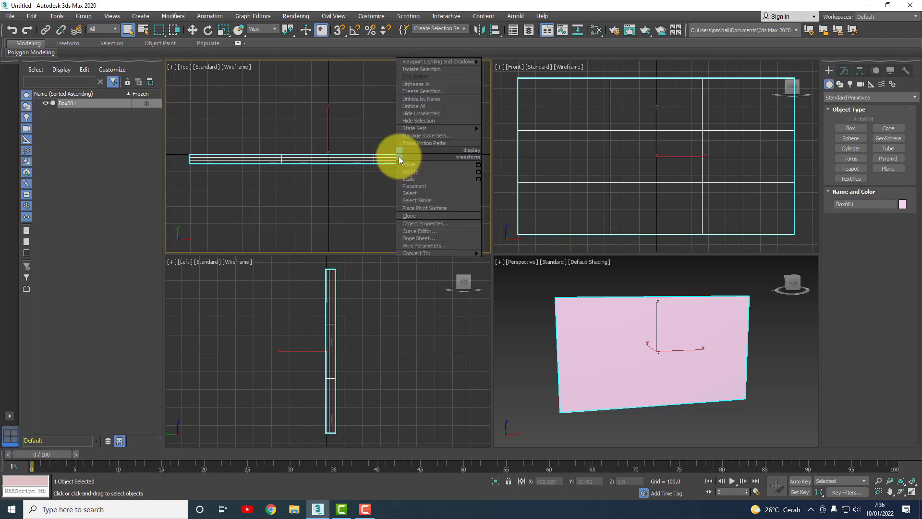
mouse_move(432, 253)
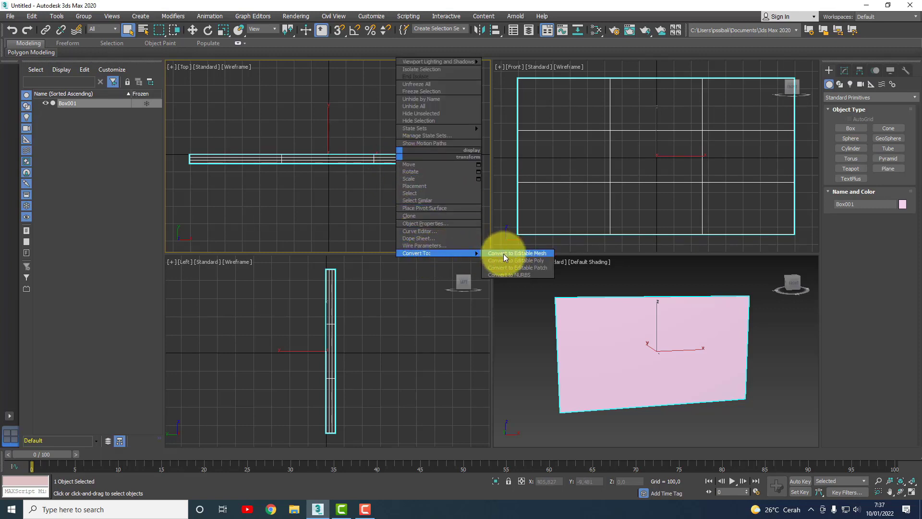
right_click(379, 162)
mouse_move(407, 259)
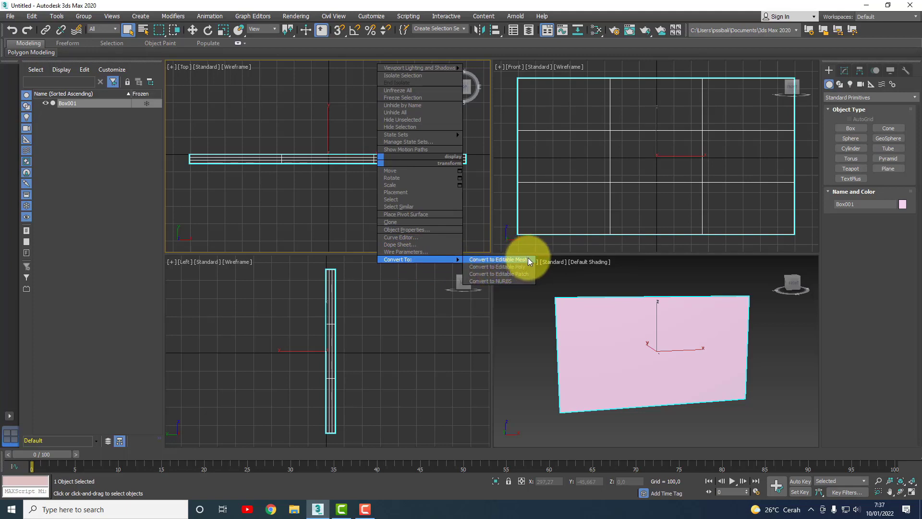
left_click(528, 260)
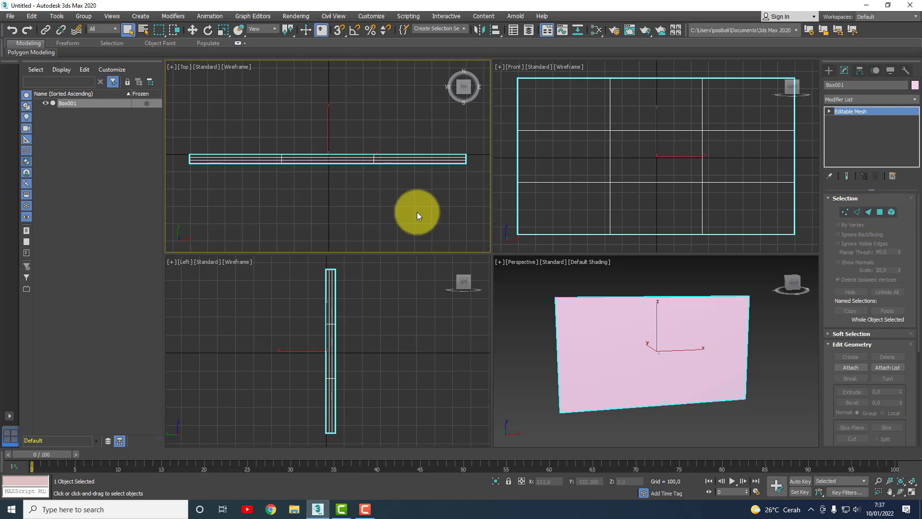
At Vertex level, marquee-select the second vertical column of twelve vertices in Front view
left_click(842, 215)
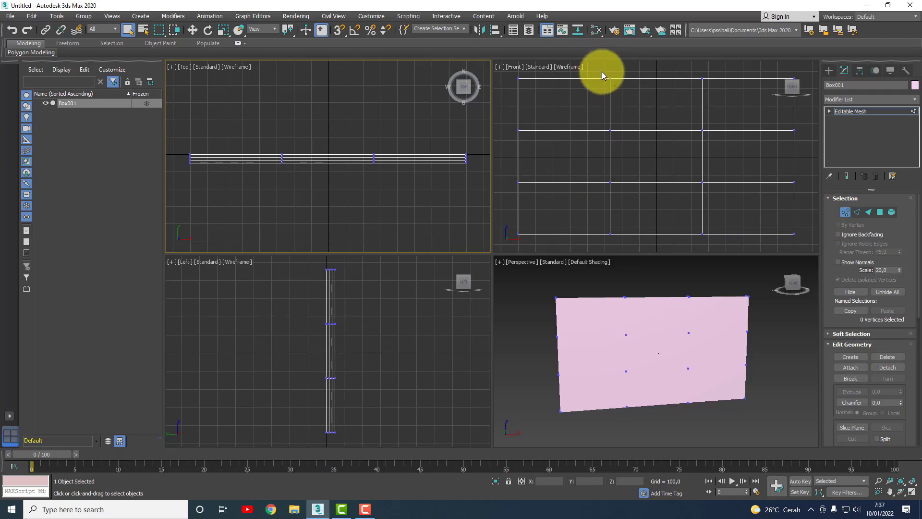
left_click_drag(602, 72, 618, 114)
left_click_drag(624, 237, 625, 244)
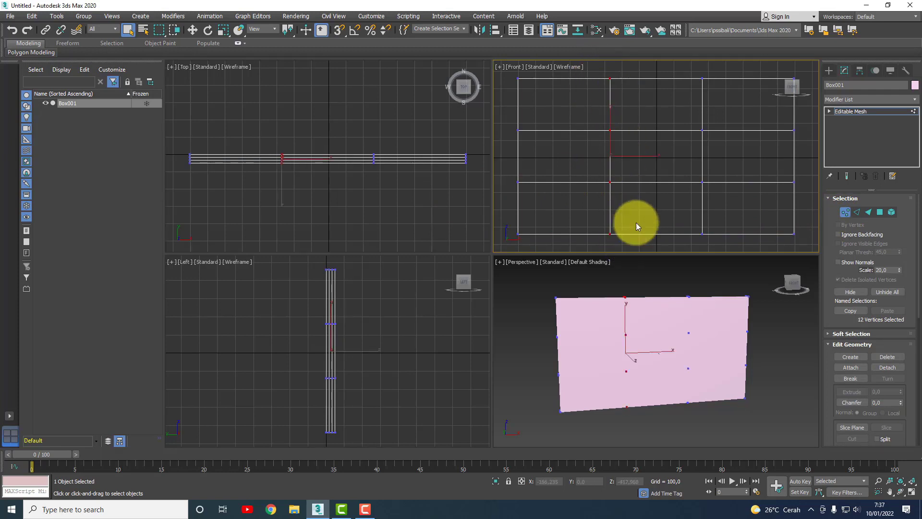
left_click(192, 30)
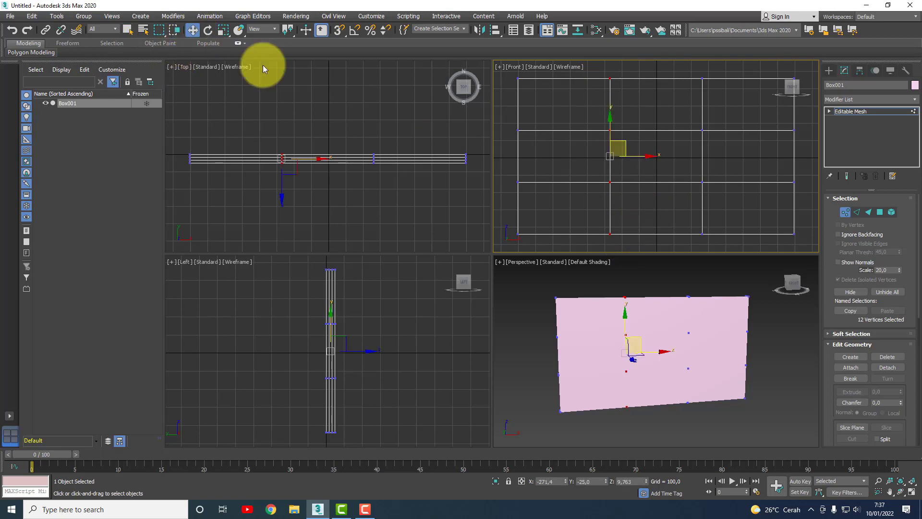
left_click(646, 168)
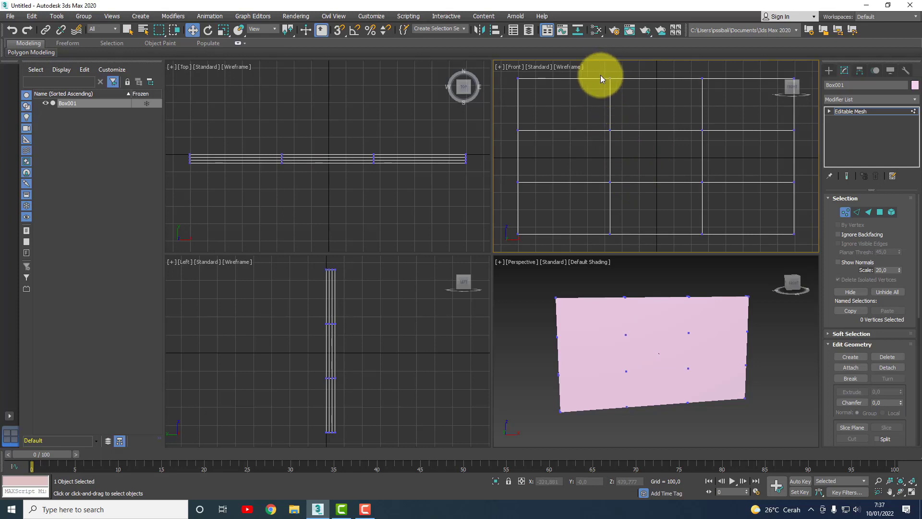
left_click_drag(621, 178, 626, 242)
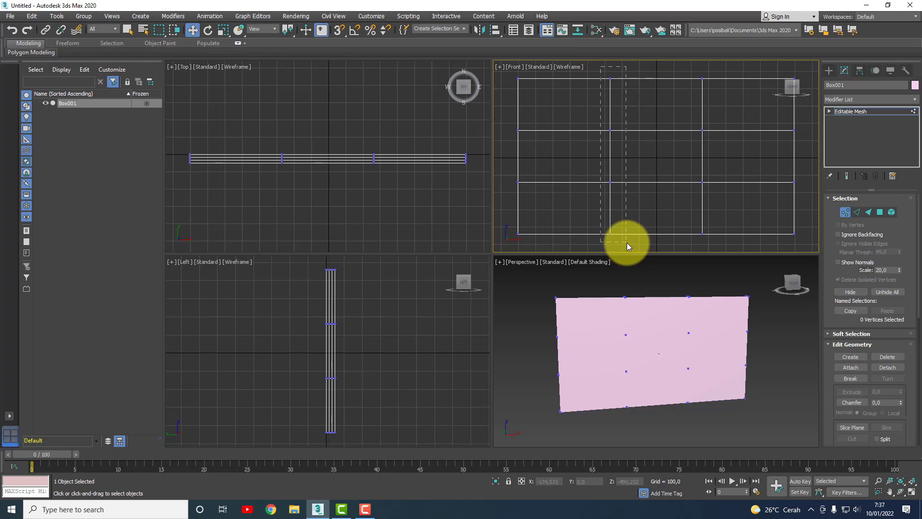
left_click_drag(627, 243, 626, 243)
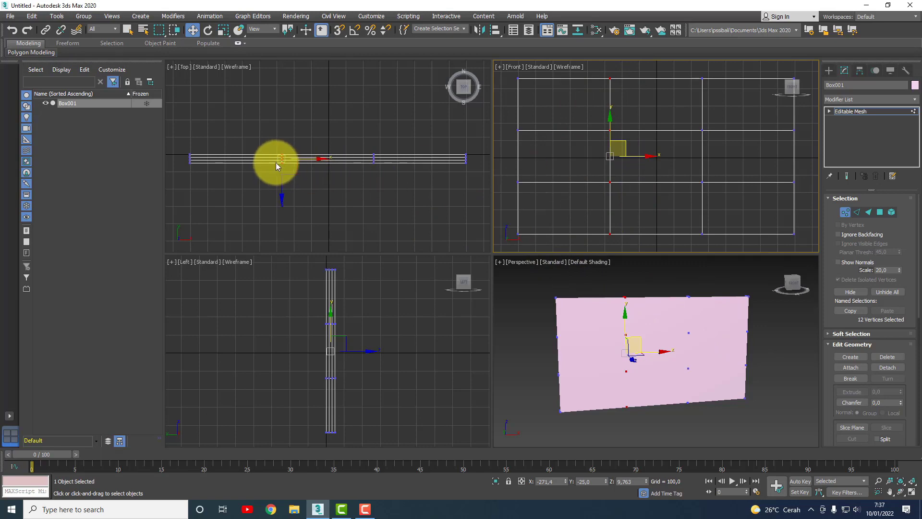
Move the two inner vertex columns out near the panel's left and right edges
scroll(275, 163, "up", 5)
scroll(288, 163, "up", 5)
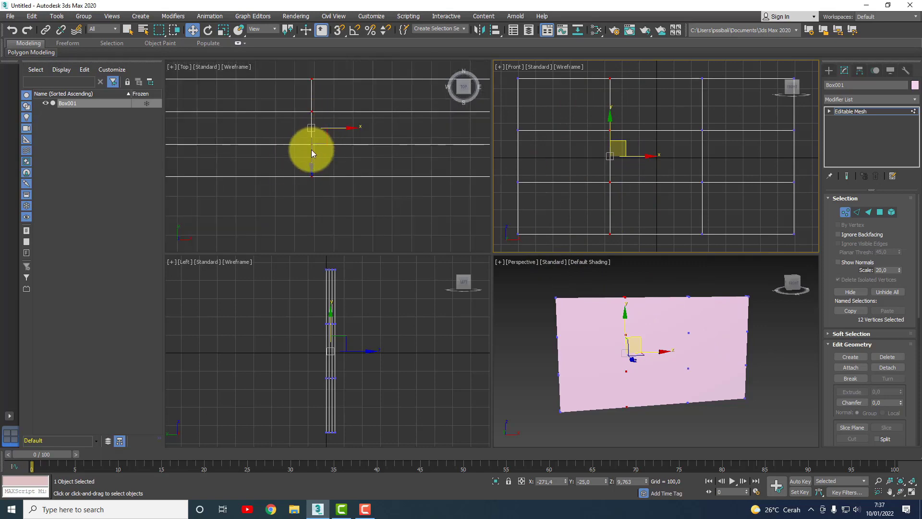
scroll(319, 189, "down", 3)
scroll(319, 189, "down", 4)
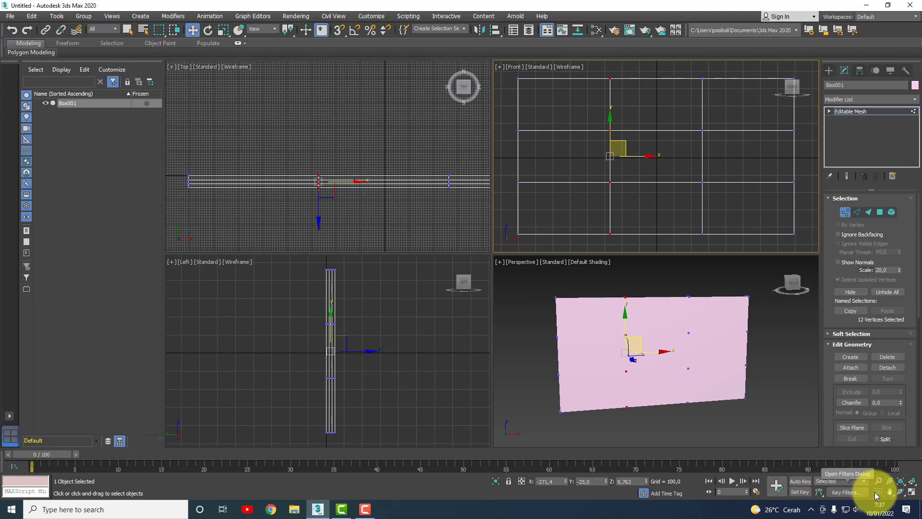
left_click(900, 492)
mouse_move(610, 354)
left_mouse_down()
mouse_move(638, 402)
mouse_move(700, 397)
mouse_move(634, 377)
mouse_move(681, 323)
mouse_move(582, 365)
mouse_move(539, 360)
mouse_move(635, 329)
mouse_move(667, 388)
mouse_move(632, 326)
mouse_move(640, 352)
mouse_move(617, 355)
mouse_move(618, 340)
mouse_move(702, 362)
mouse_move(631, 364)
mouse_move(664, 344)
mouse_move(710, 340)
mouse_move(602, 345)
left_mouse_up()
right_click(630, 156)
key("w")
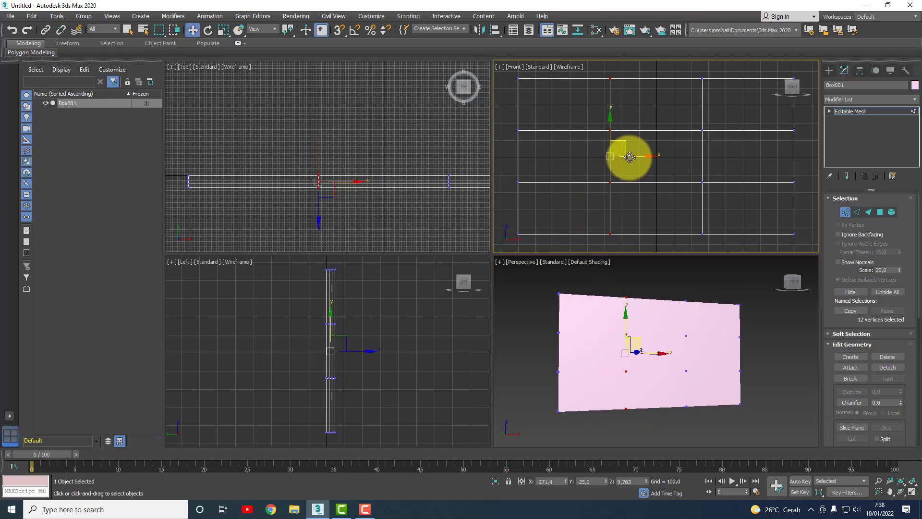
left_click(665, 170)
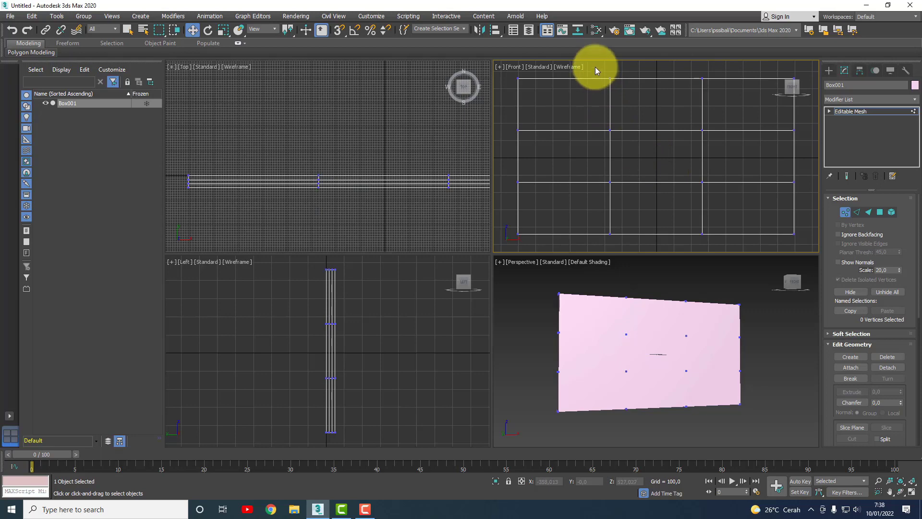
left_click_drag(595, 70, 635, 248)
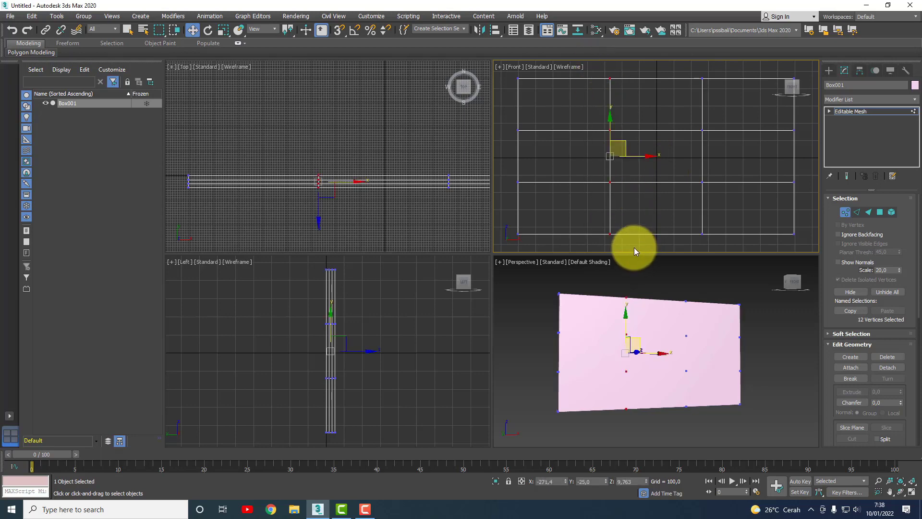
left_click_drag(644, 155, 566, 165)
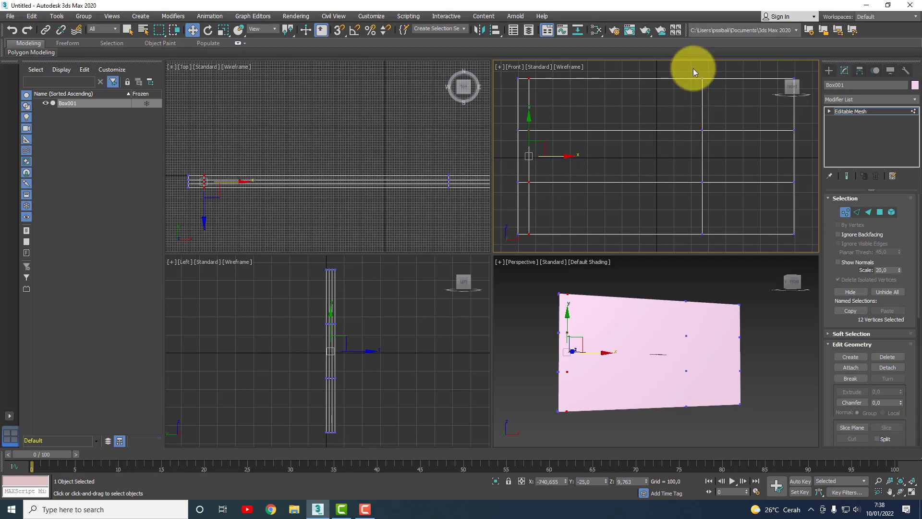
left_click_drag(714, 247, 714, 245)
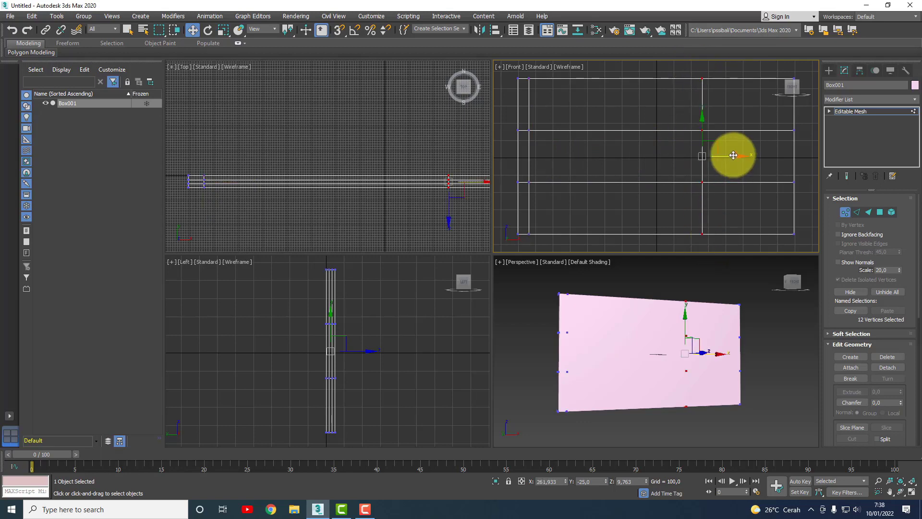
left_click_drag(739, 155, 816, 166)
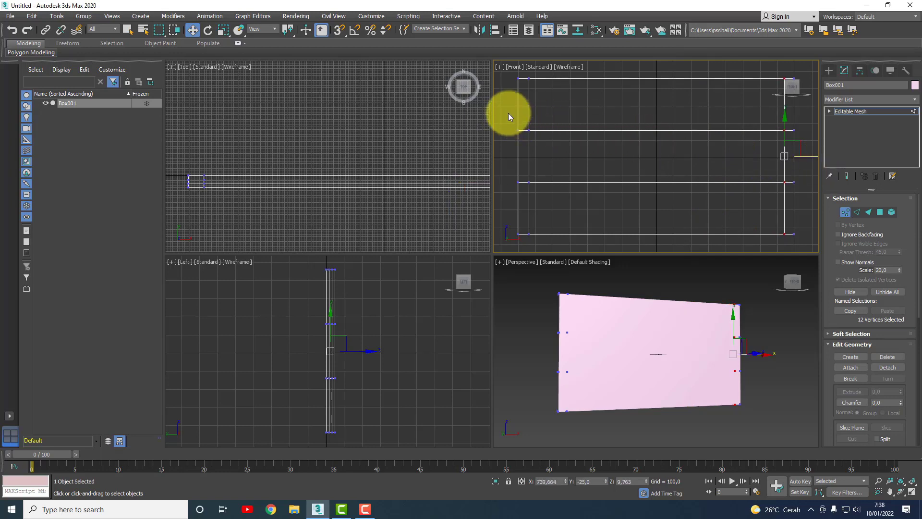
Move the two inner vertex rows out near the panel's top and bottom edges
left_click_drag(736, 133, 807, 136)
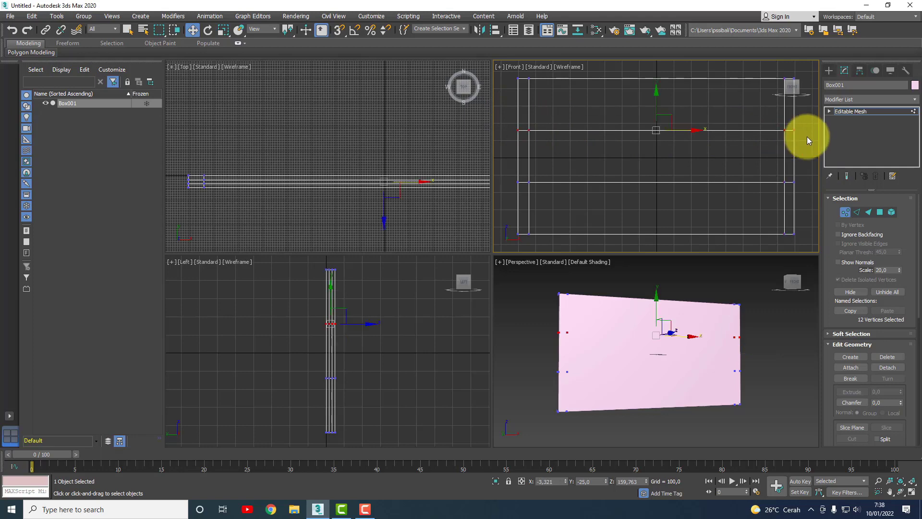
left_click_drag(655, 93, 657, 55)
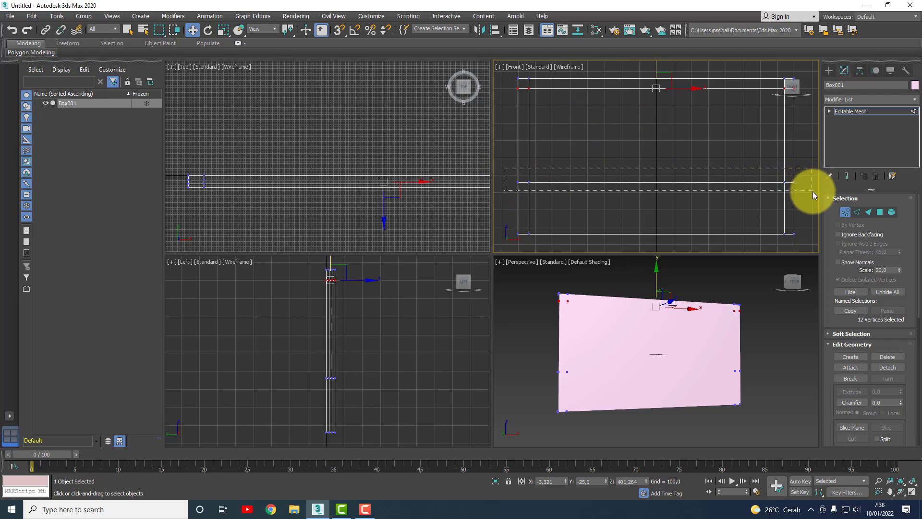
left_click_drag(813, 192, 813, 192)
left_click_drag(655, 140, 657, 187)
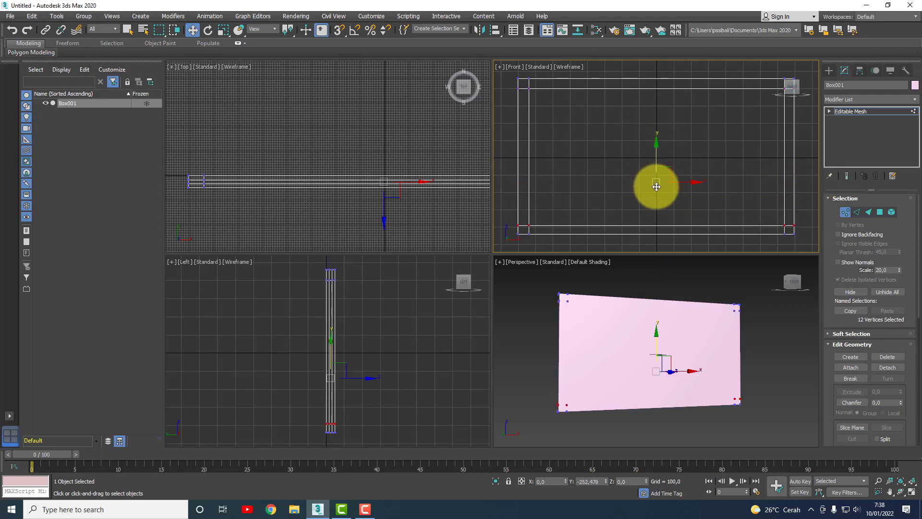
left_click_drag(656, 186, 658, 185)
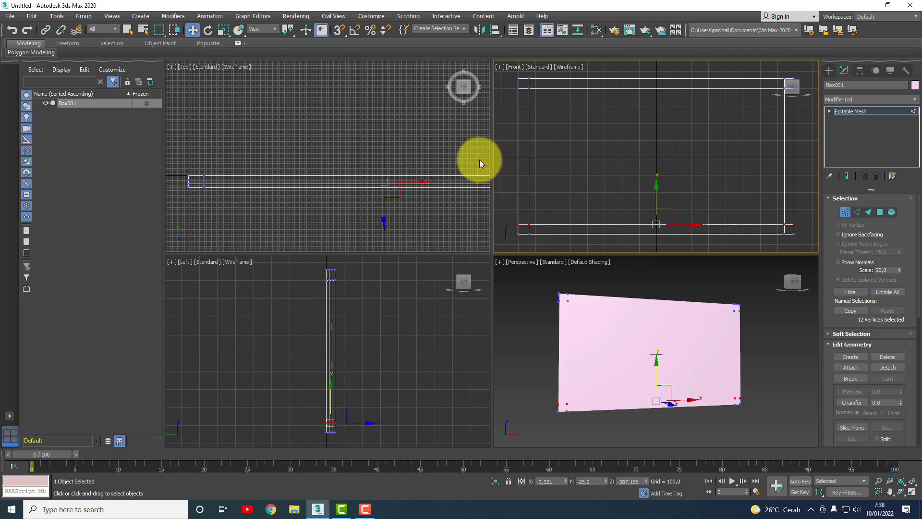
left_click(456, 144)
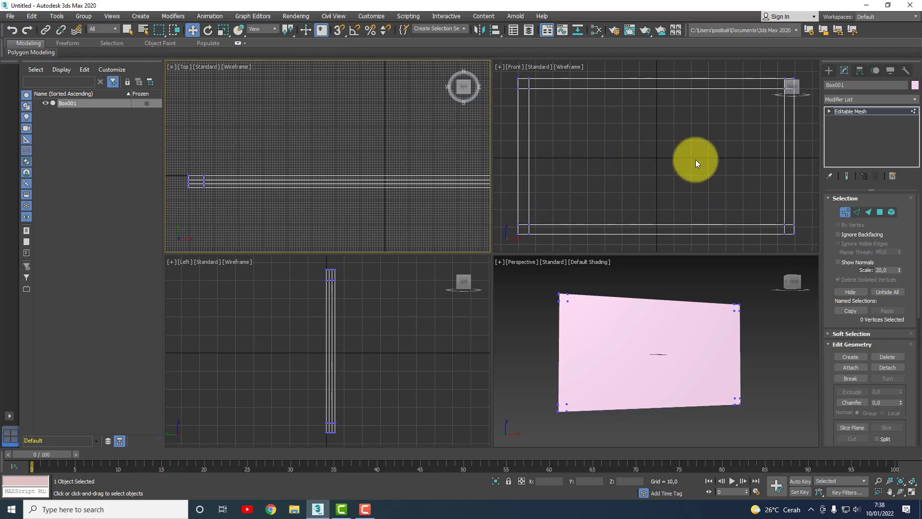
At Polygon level, select the panel's large central front face, undoing a test move
left_click(869, 211)
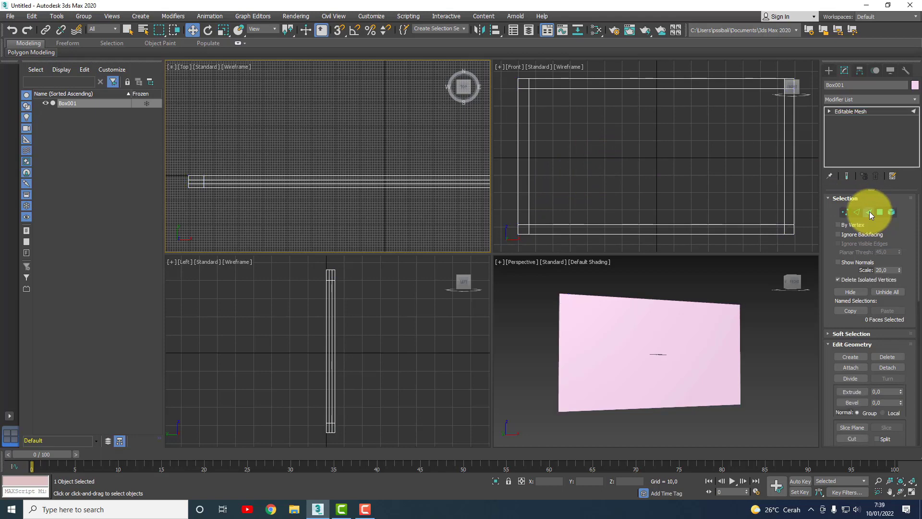
left_click(880, 212)
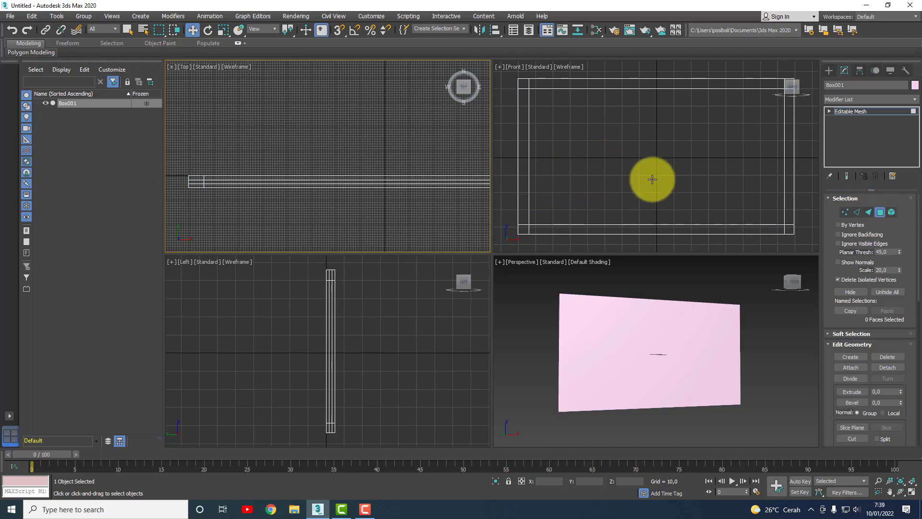
left_click(642, 162)
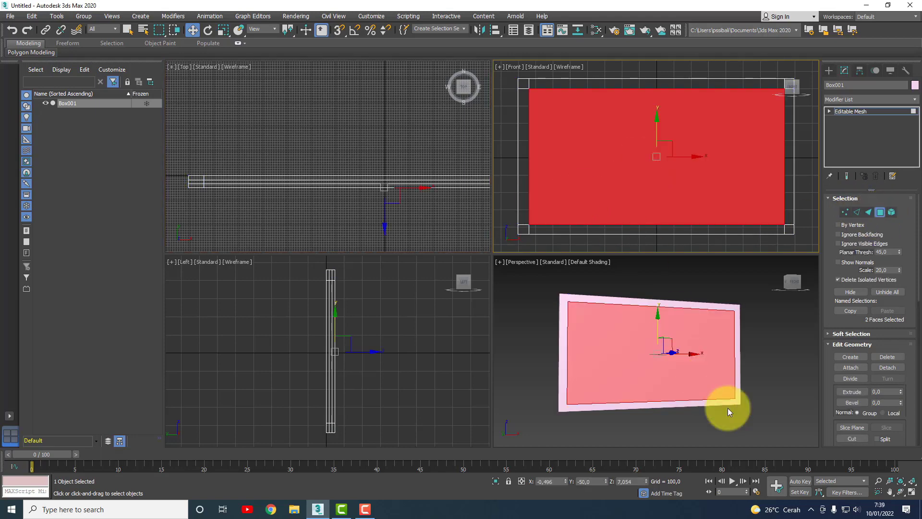
left_click_drag(672, 353, 676, 360)
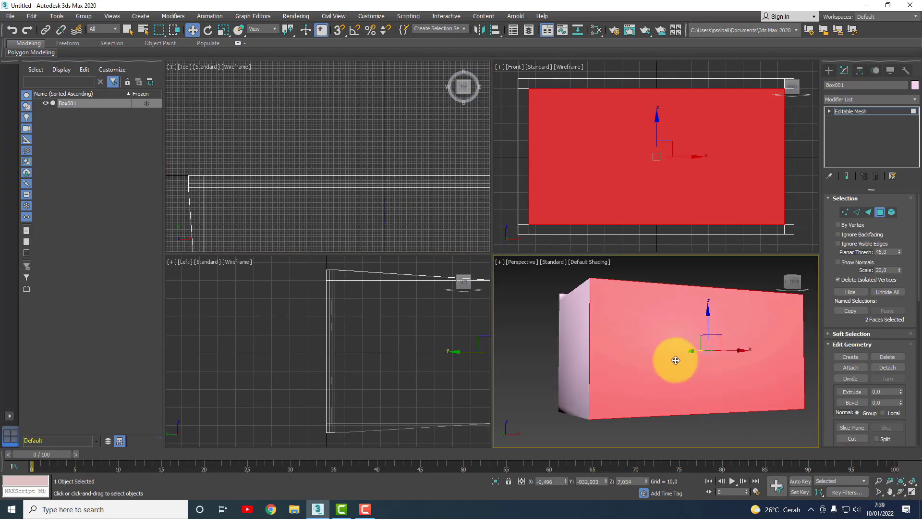
key("ctrl+z")
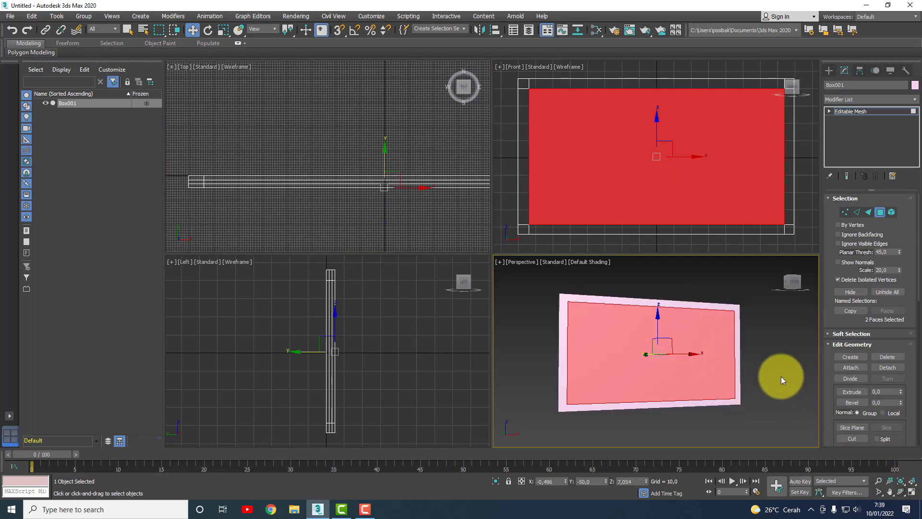
Orbit the Perspective, Front and Left views to inspect the selected panel face
left_click(901, 492)
mouse_move(705, 355)
left_mouse_down()
mouse_move(595, 372)
mouse_move(576, 345)
mouse_move(692, 339)
mouse_move(765, 350)
mouse_move(712, 356)
mouse_move(662, 245)
left_mouse_up()
left_click_drag(654, 189, 585, 186)
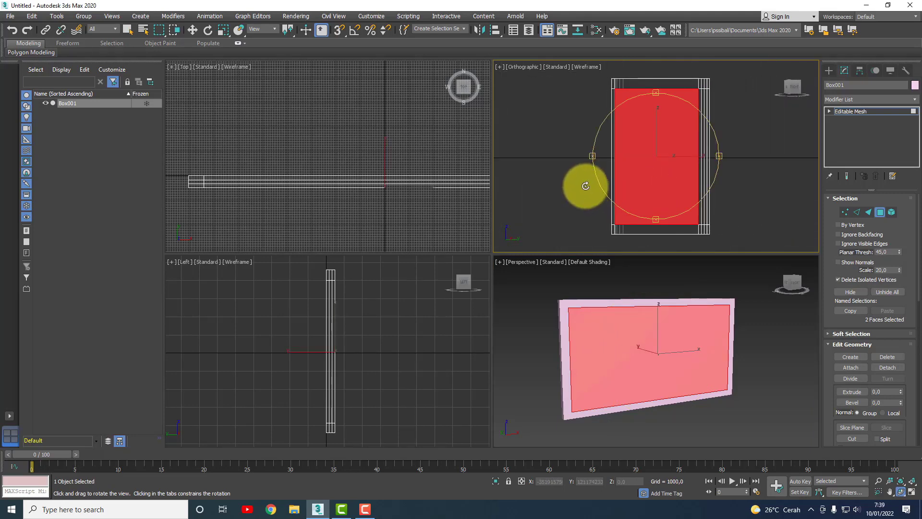
key("f")
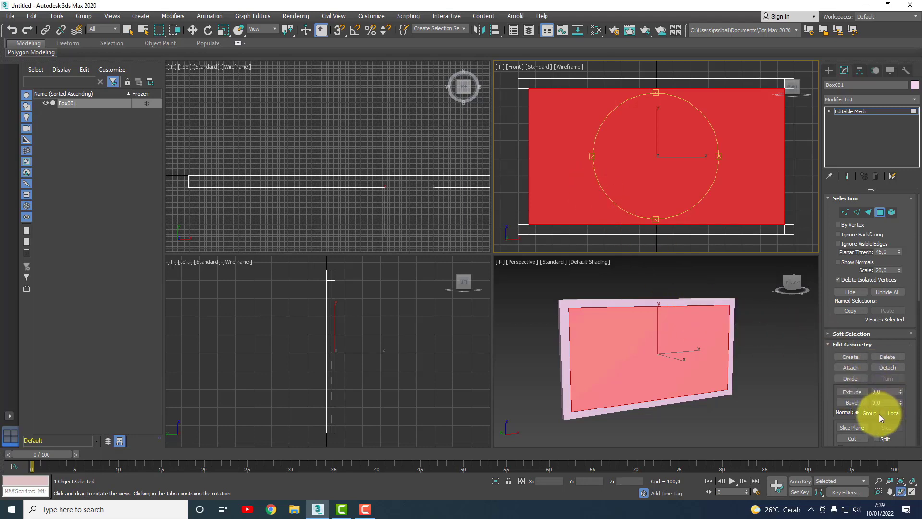
scroll(877, 410, "down", 2)
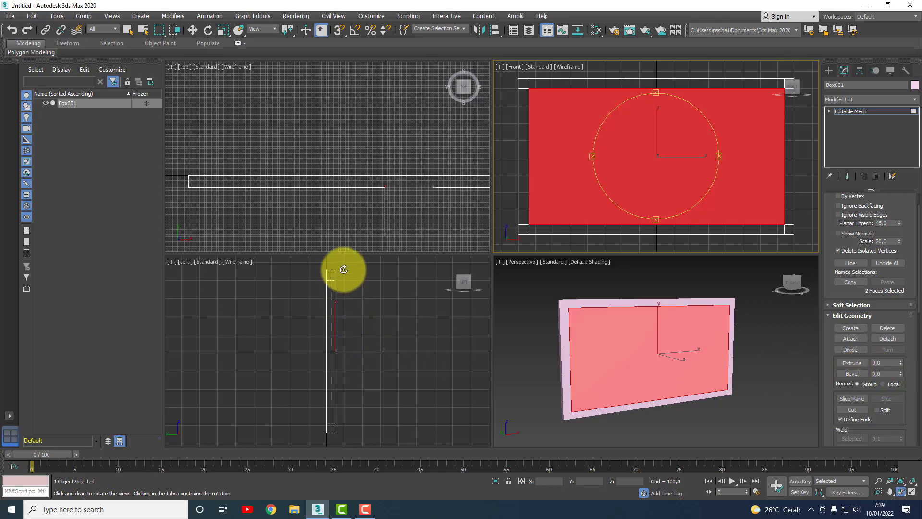
mouse_move(342, 269)
left_mouse_down()
mouse_move(328, 277)
mouse_move(354, 280)
left_mouse_up()
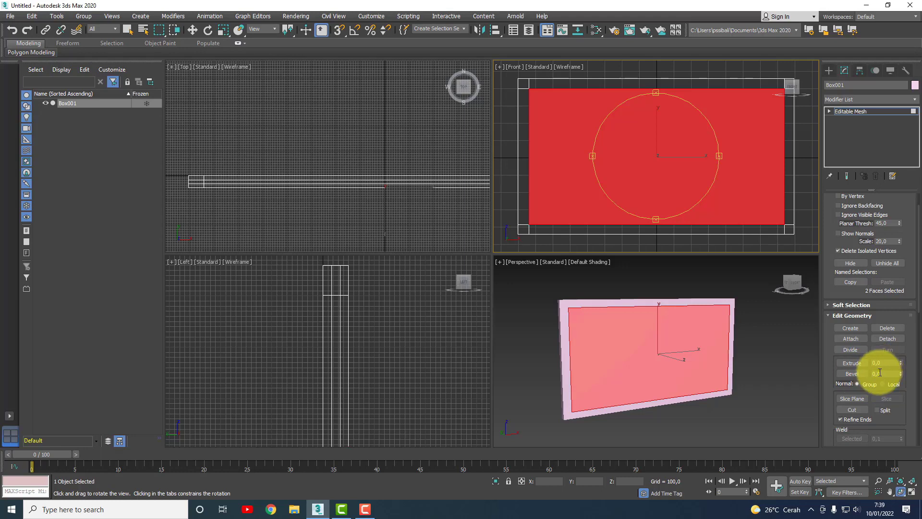
Bevel the two central screen faces inward into a recess, then deselect them
left_click(852, 373)
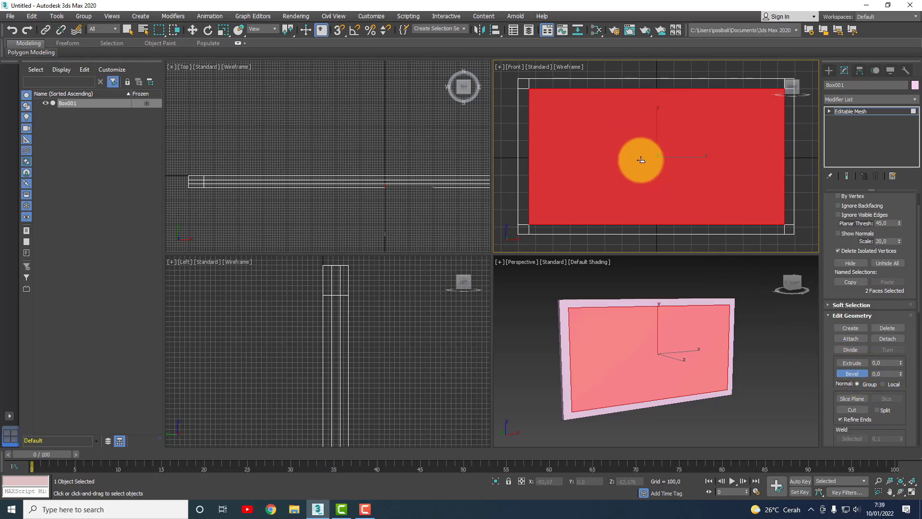
left_click_drag(641, 159, 636, 161)
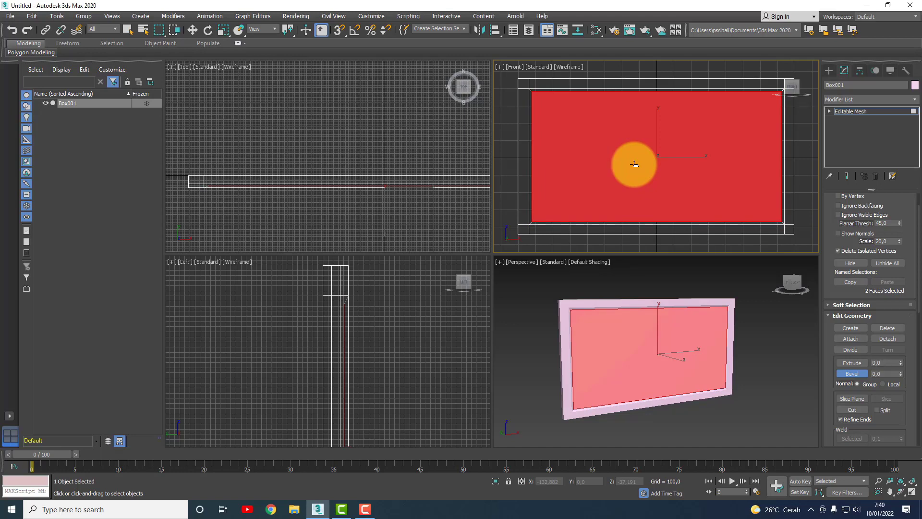
left_click(131, 30)
left_click(468, 236)
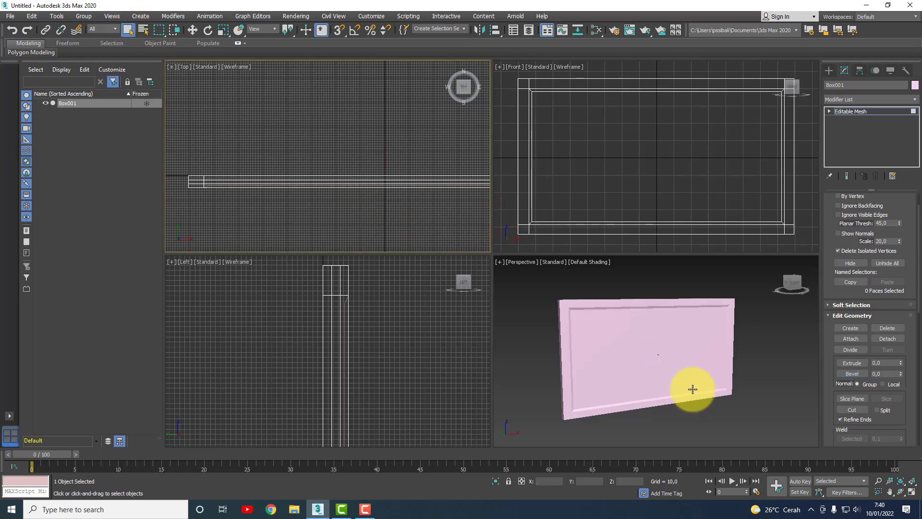
Orbit and zoom the maximized Perspective view to inspect the recessed border's corner
left_click(900, 491)
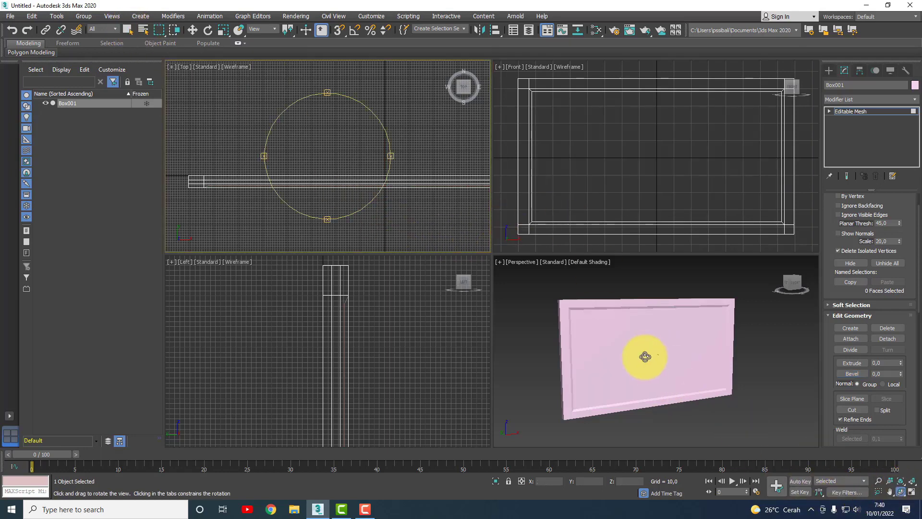
mouse_move(647, 356)
left_mouse_down()
mouse_move(570, 339)
mouse_move(573, 348)
left_mouse_up()
scroll(594, 324, "up", 2)
scroll(589, 324, "up", 5)
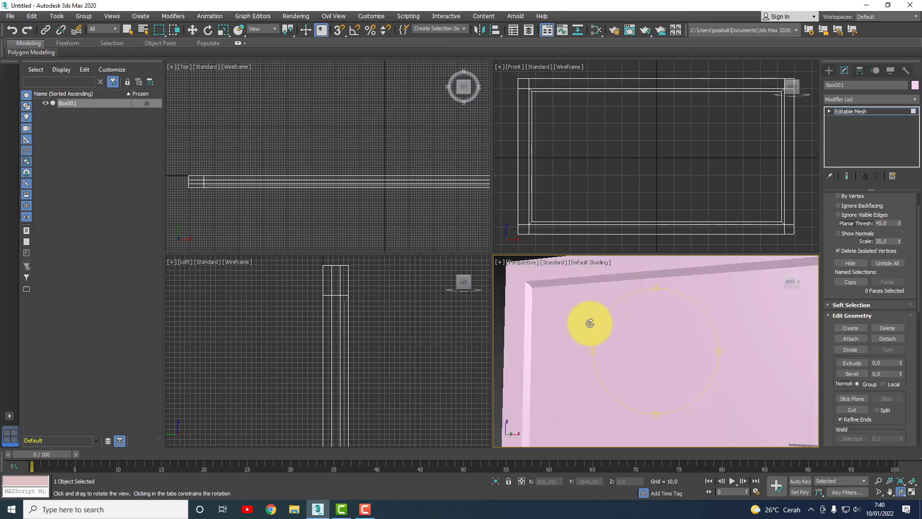
left_click_drag(532, 290, 553, 260)
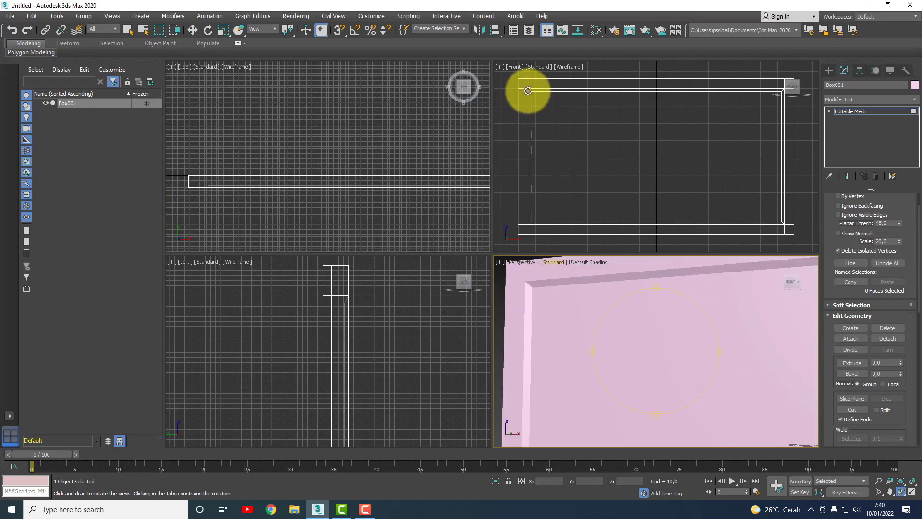
left_click(912, 492)
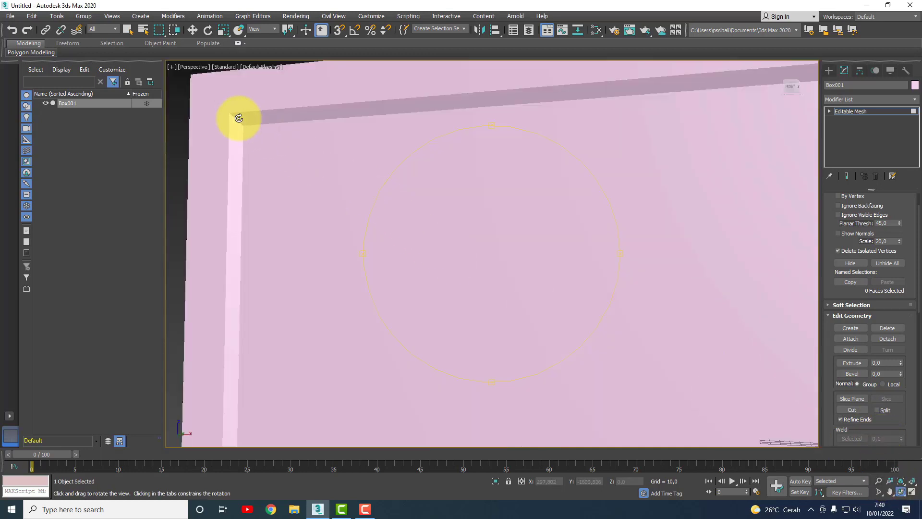
left_click_drag(352, 177, 445, 230)
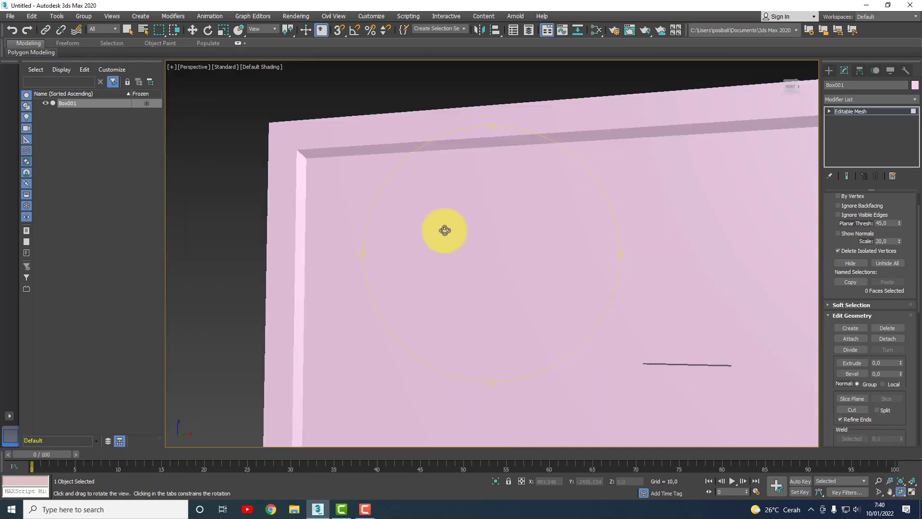
left_click(909, 492)
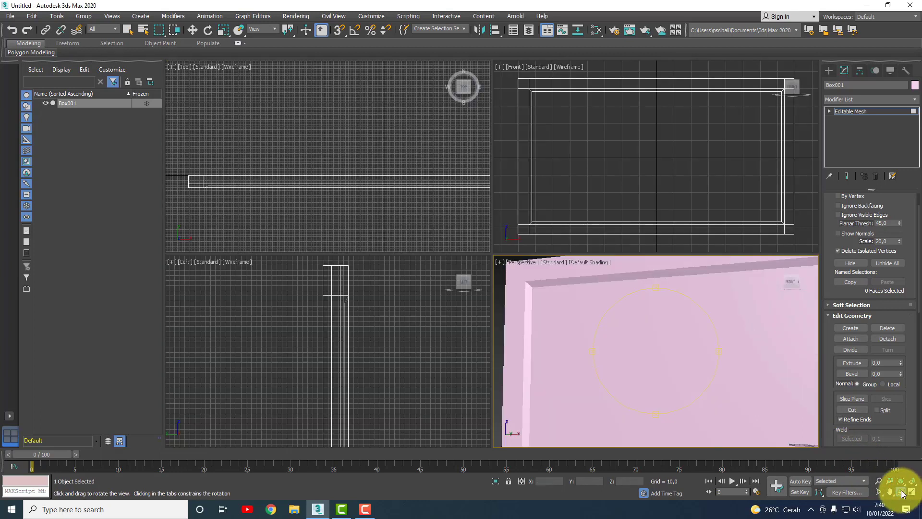
Leave orbit mode and clear the face selection, returning Box001 to object level
right_click(634, 140)
left_click(634, 139)
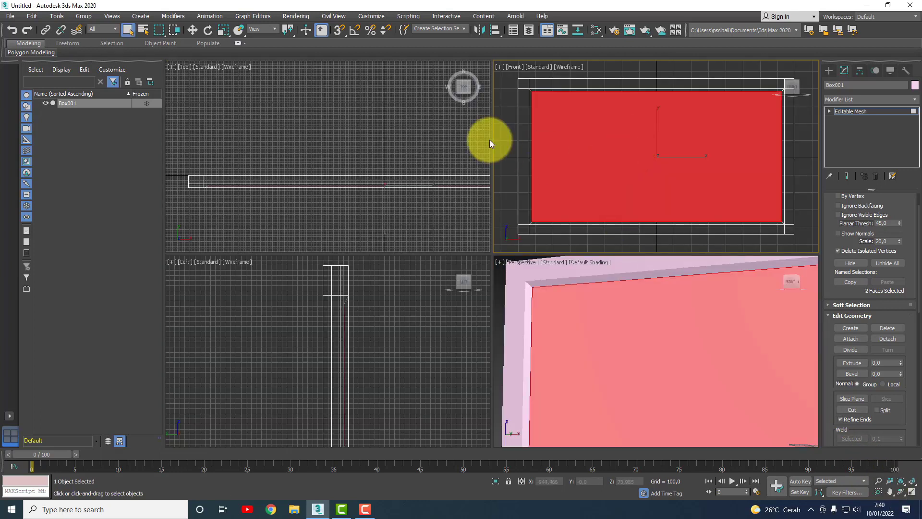
left_click(435, 125)
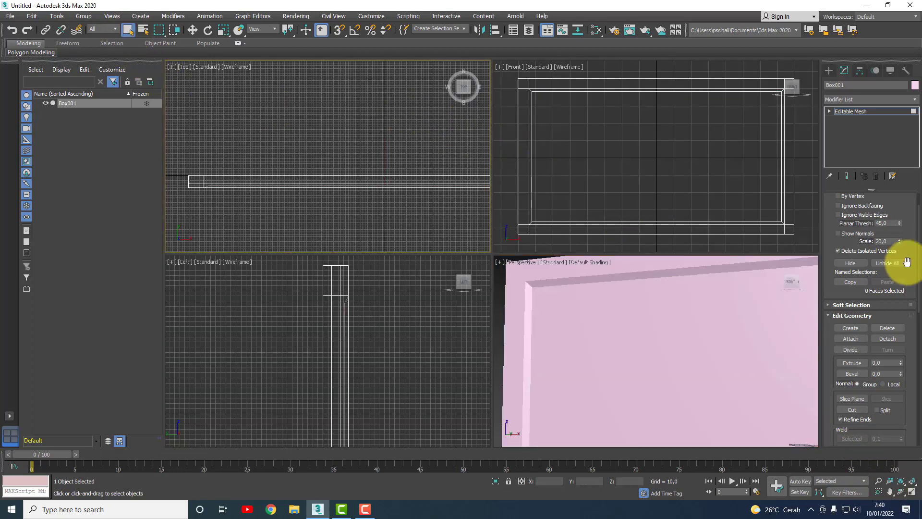
scroll(879, 307, "up", 2)
Return Box001 to object level, reselect it zoomed out in the maximized Front view, and restore four views
left_click(880, 212)
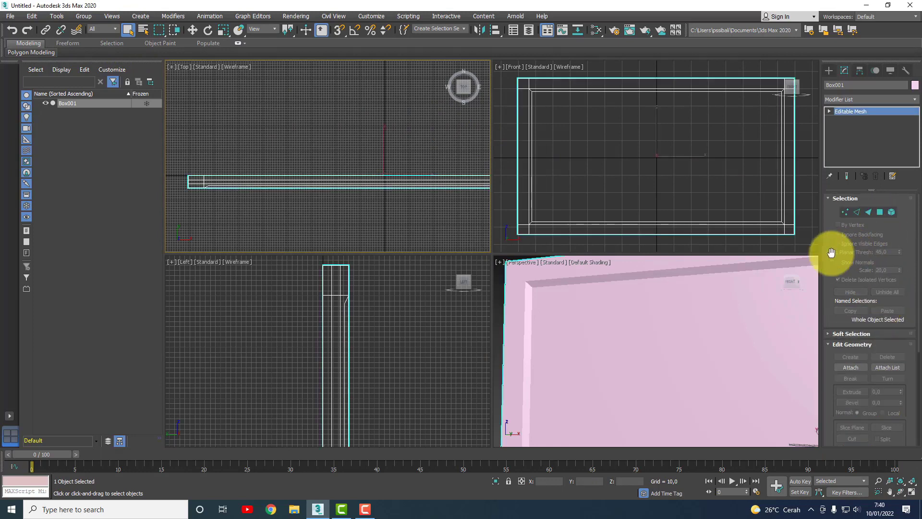
left_click(624, 195)
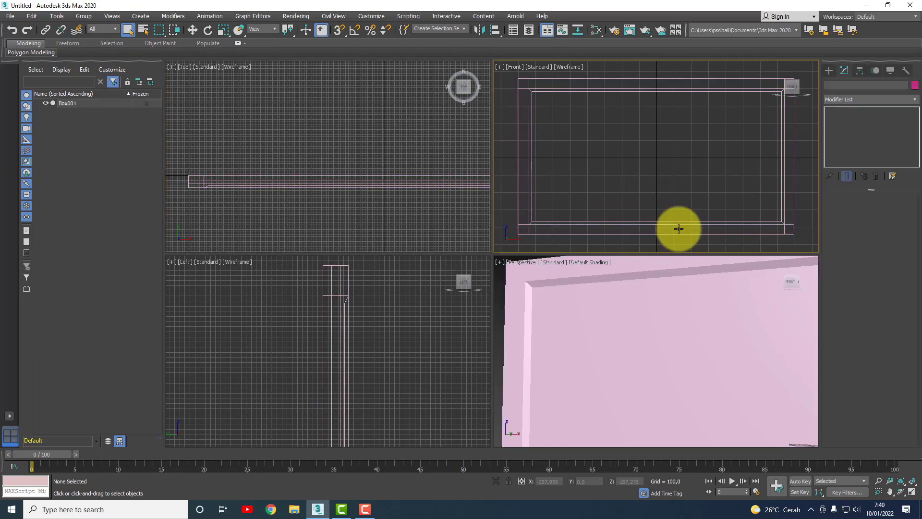
left_click(911, 492)
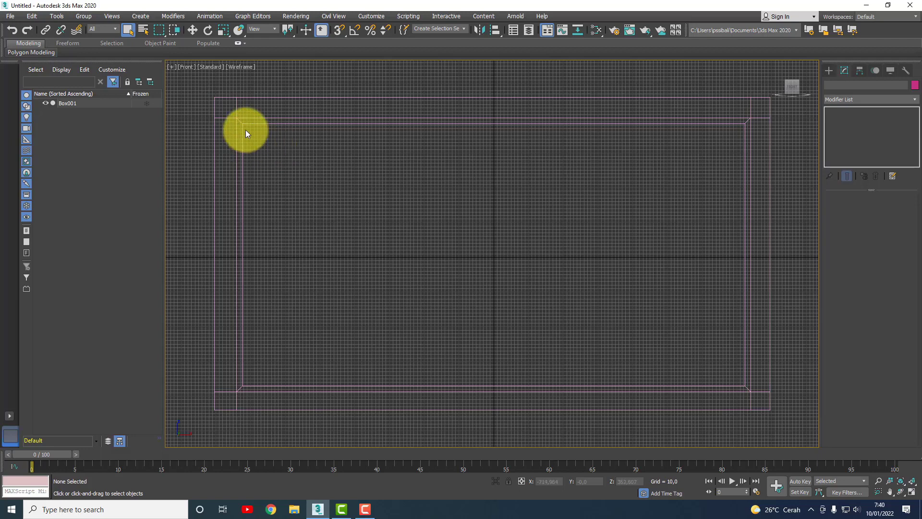
left_click(236, 118)
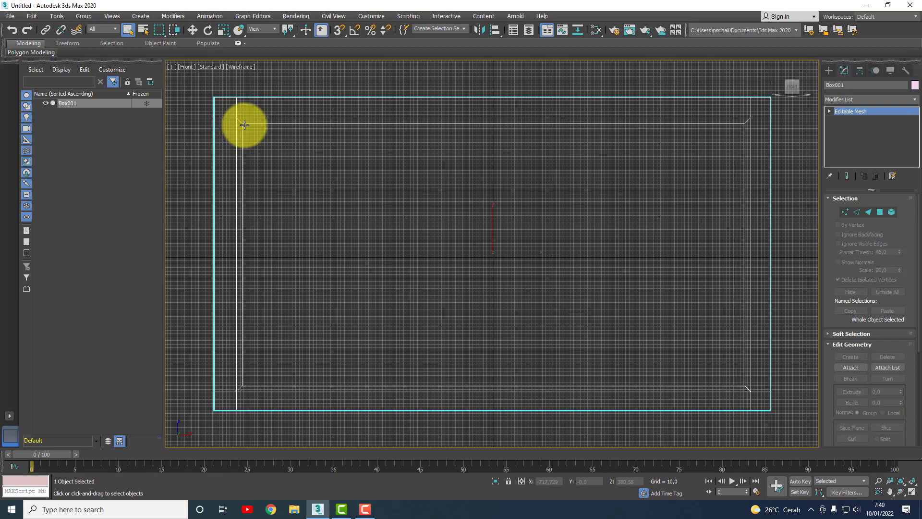
scroll(456, 249, "down", 3)
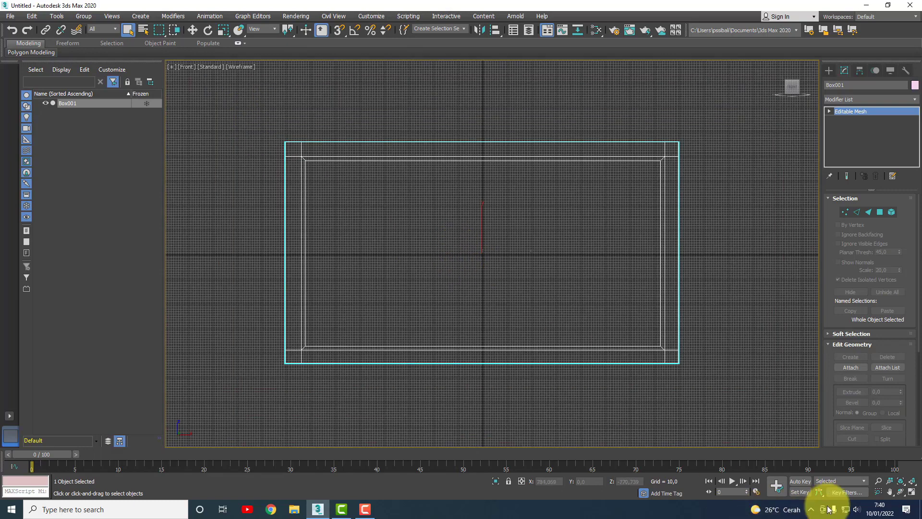
left_click(912, 492)
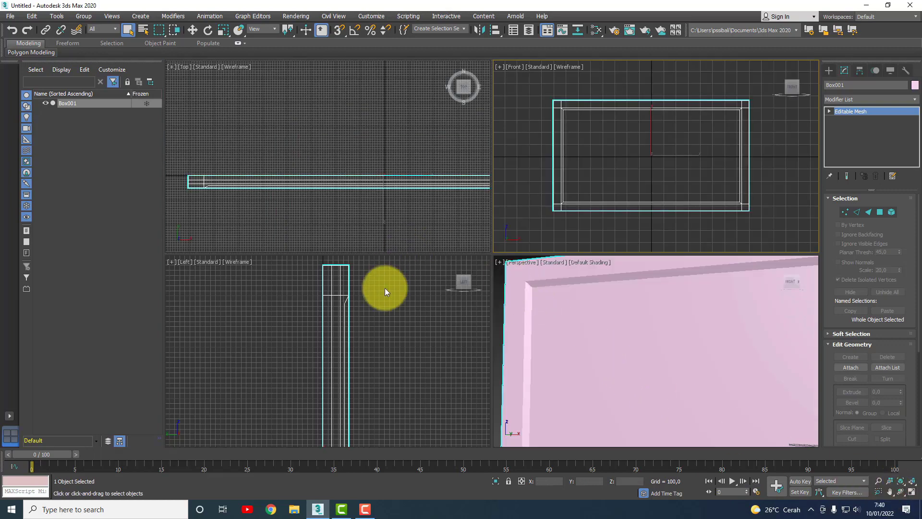
left_click(346, 326)
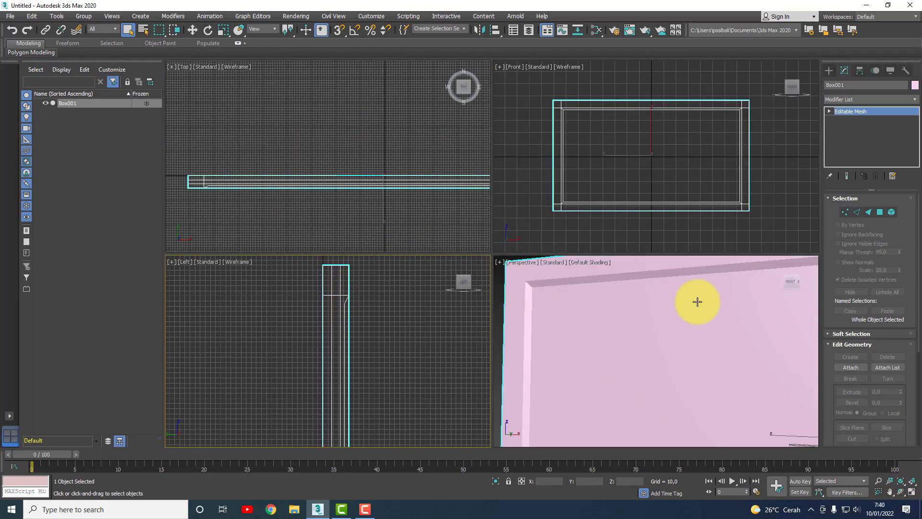
Enter vertex level on Box001 and orbit the Perspective view to see the whole panel
left_click(844, 213)
scroll(360, 300, "up", 3)
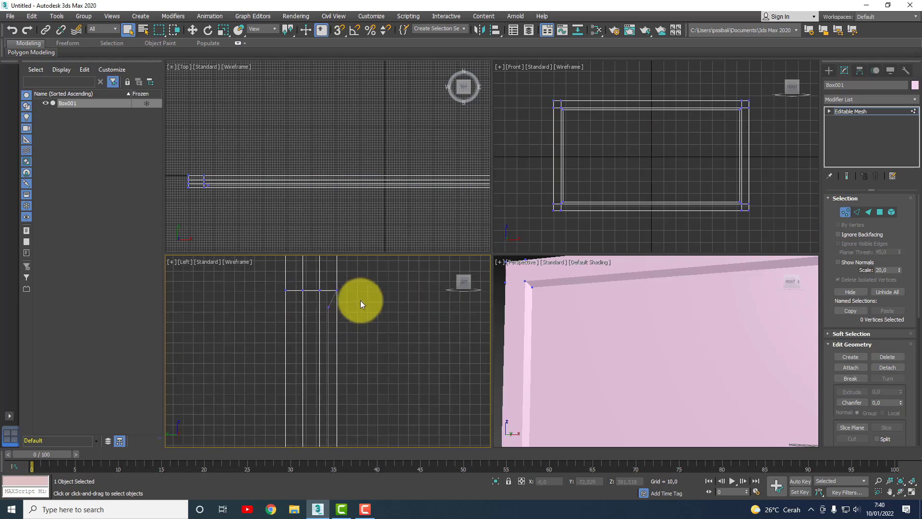
scroll(320, 297, "up", 2)
scroll(379, 286, "up", 2)
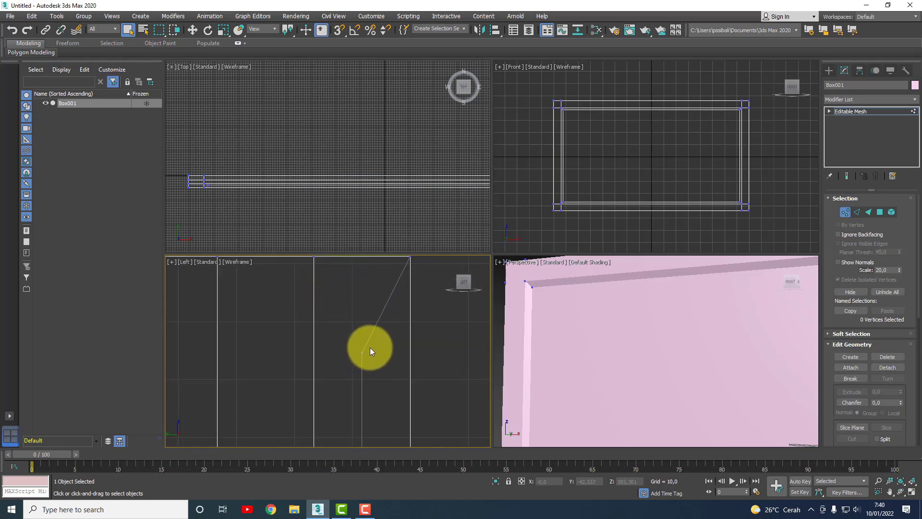
left_click(411, 256)
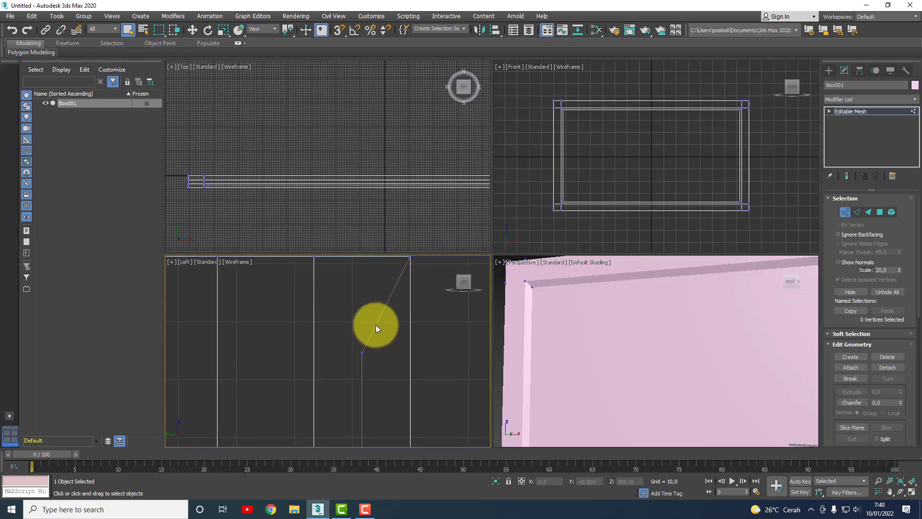
scroll(362, 339, "down", 3)
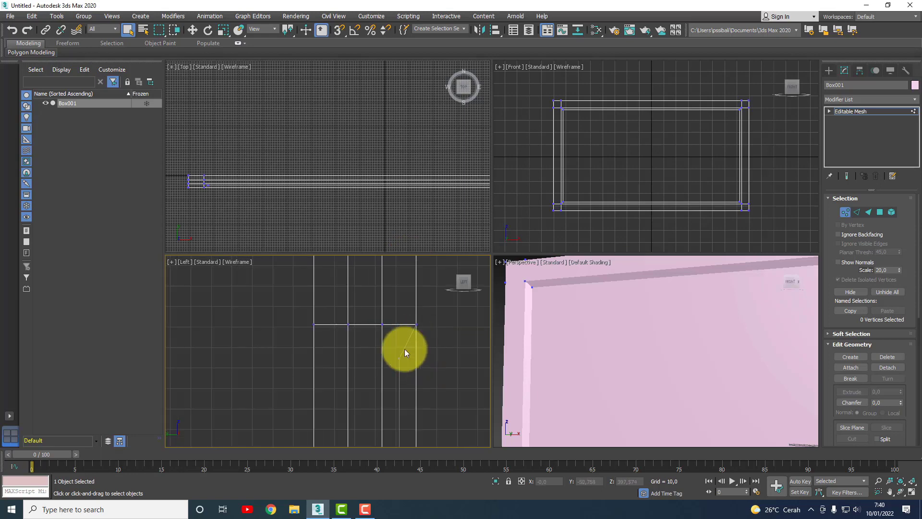
scroll(416, 338, "up", 3)
scroll(440, 347, "down", 3)
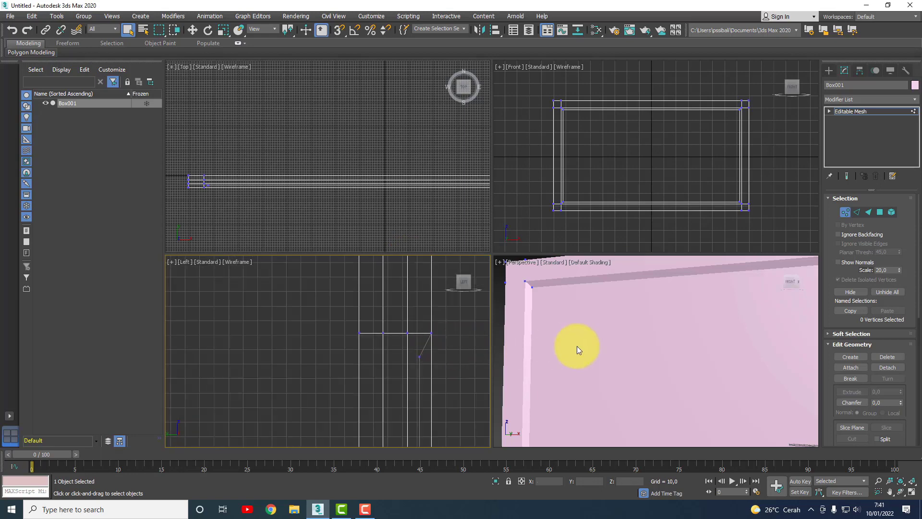
scroll(595, 344, "down", 5)
left_click(900, 491)
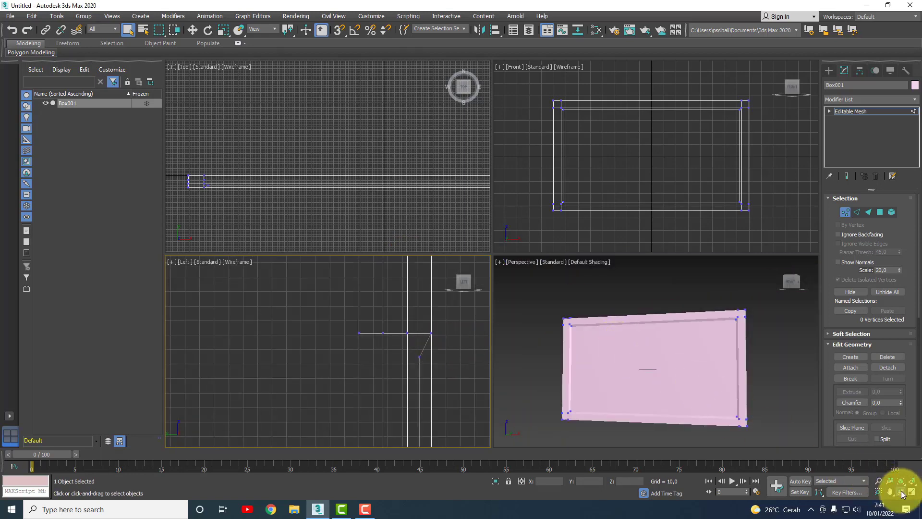
mouse_move(618, 360)
left_mouse_down()
mouse_move(628, 380)
mouse_move(721, 368)
mouse_move(642, 370)
mouse_move(621, 330)
left_mouse_up()
right_click(402, 217)
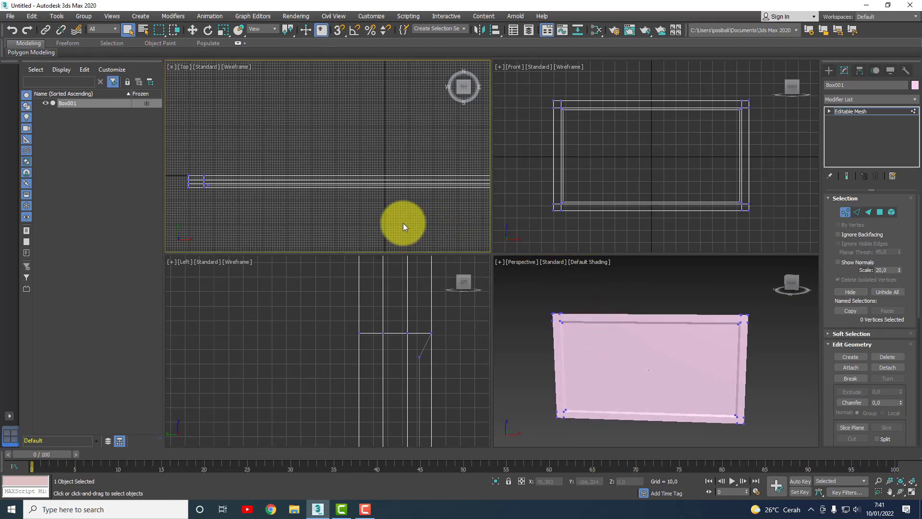
scroll(463, 356, "down", 4)
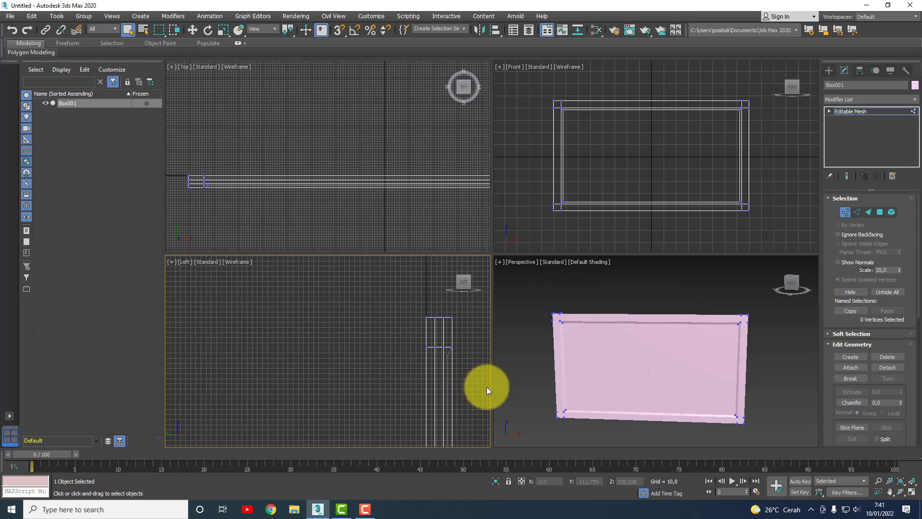
Maximize the Left view and pan and zoom to centre the panel's full height
left_click(912, 491)
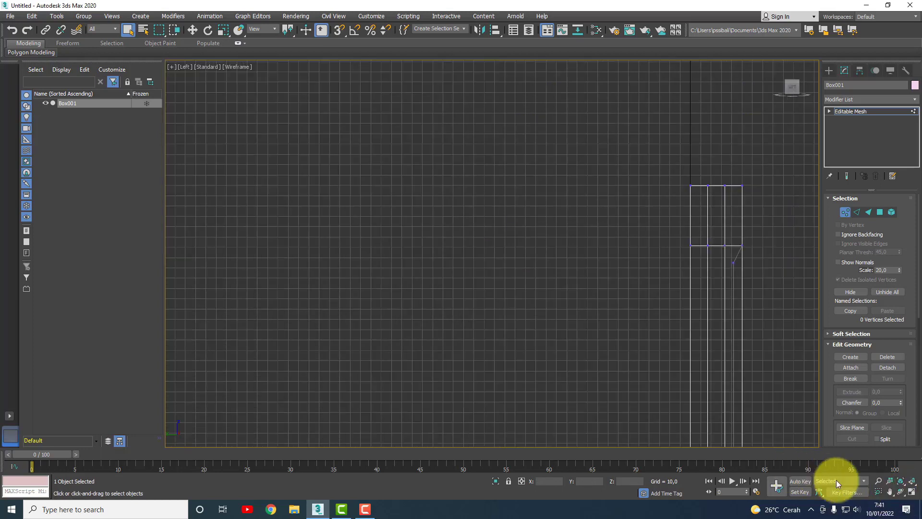
left_click(889, 491)
left_click_drag(653, 350, 436, 253)
scroll(465, 272, "down", 3)
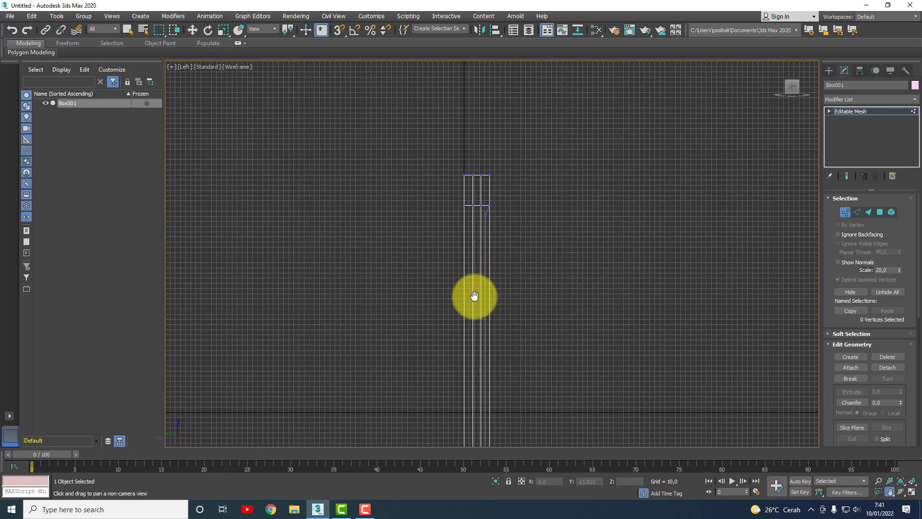
left_click_drag(474, 296, 500, 278)
scroll(500, 280, "down", 2)
left_click_drag(529, 321, 529, 292)
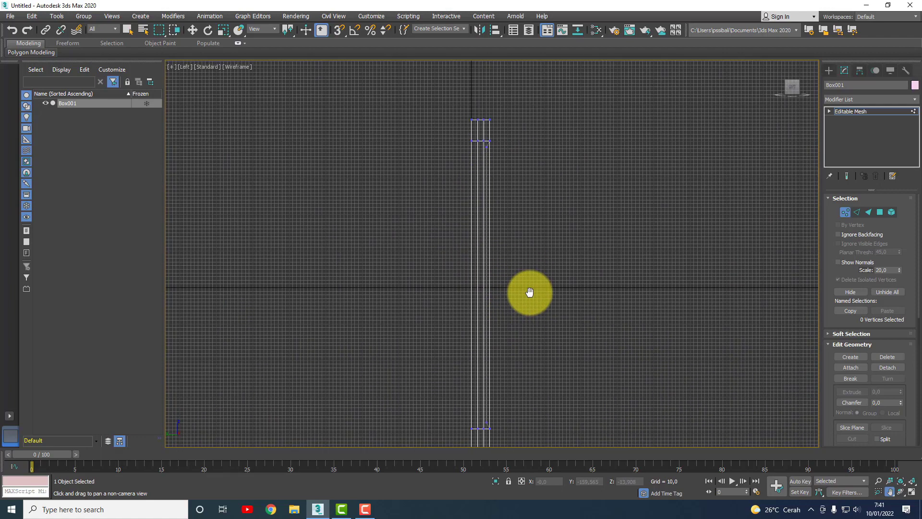
scroll(529, 292, "down", 3)
scroll(532, 317, "up", 3)
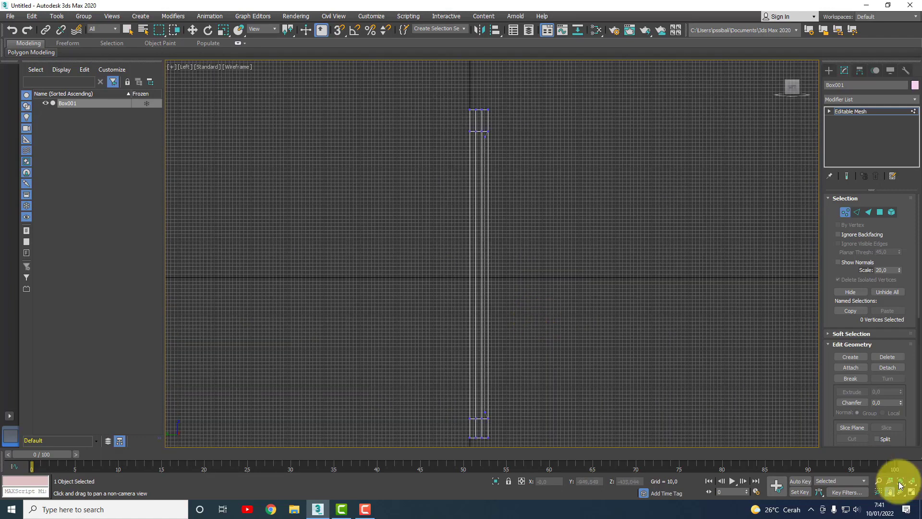
left_click(911, 490)
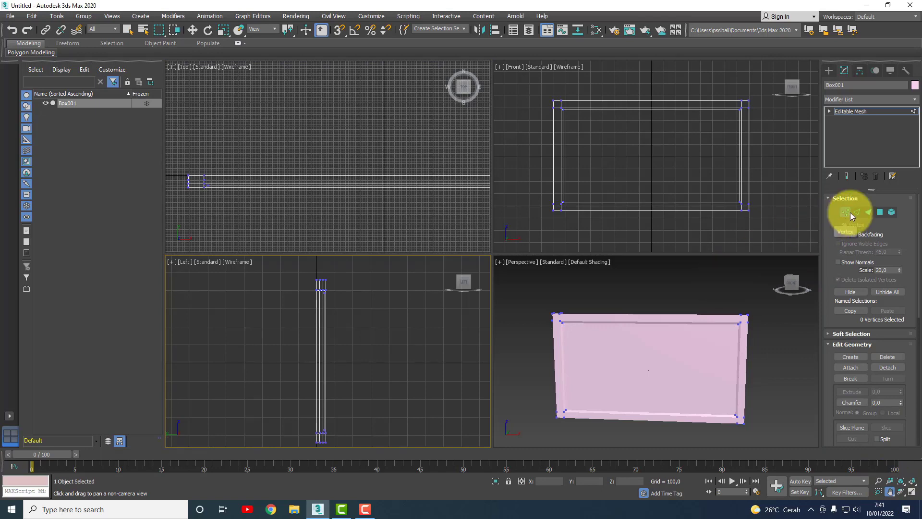
Window-select the panel's 28 inner vertices in the maximized Left view, then restore four views
left_click(845, 212)
scroll(439, 239, "down", 3)
left_click_drag(439, 238, 381, 202)
left_click_drag(352, 329, 353, 319)
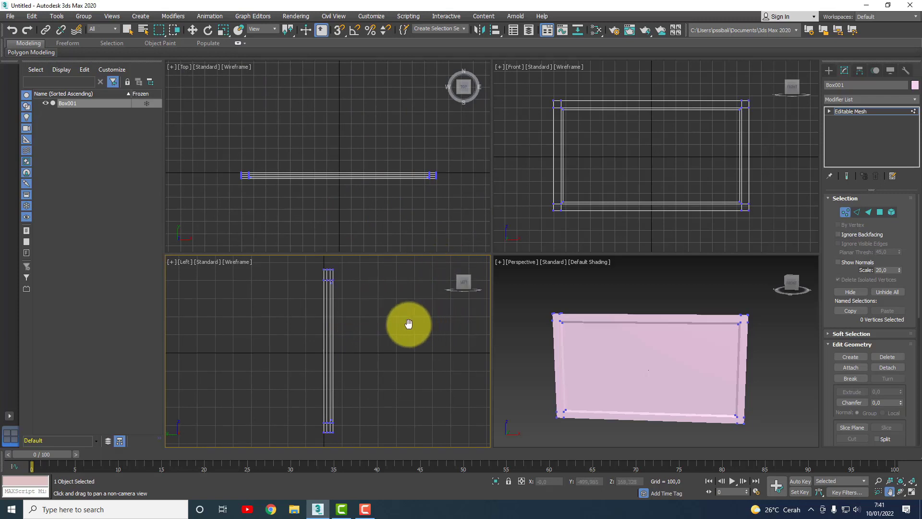
left_click(913, 495)
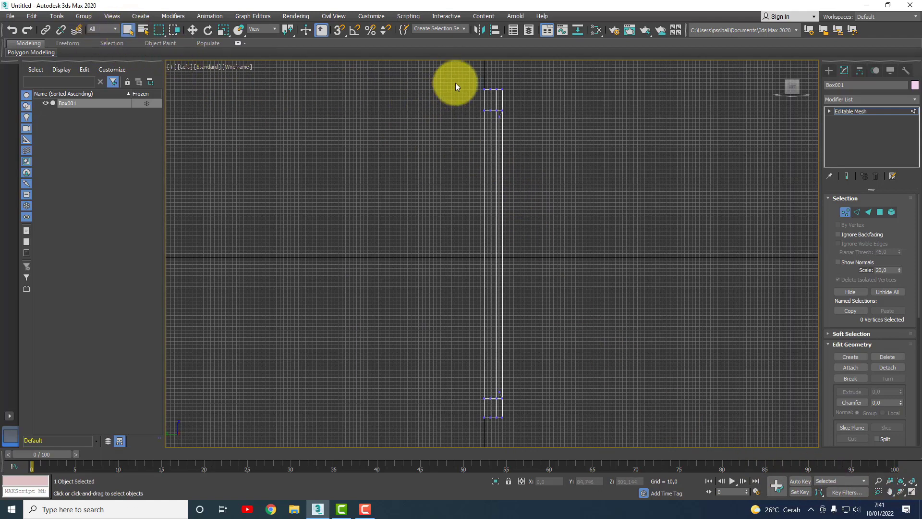
left_click(493, 440)
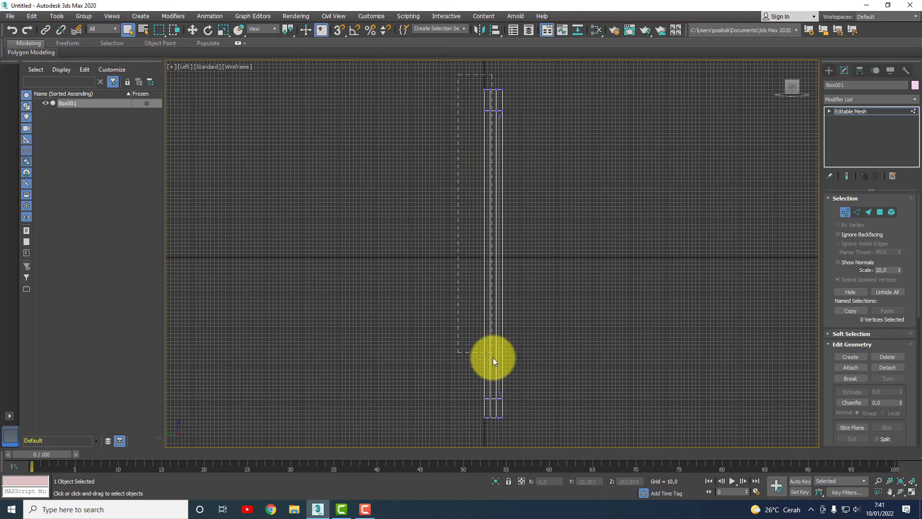
left_click_drag(493, 358, 494, 439)
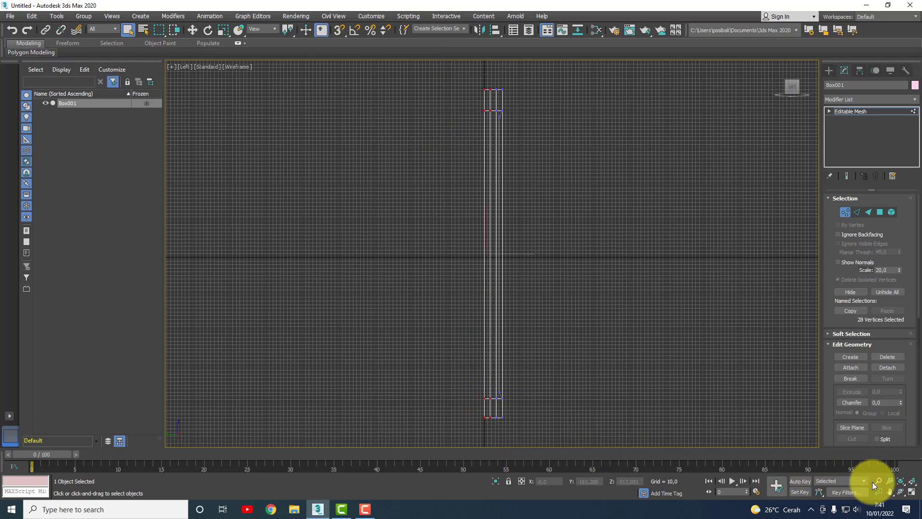
left_click(911, 491)
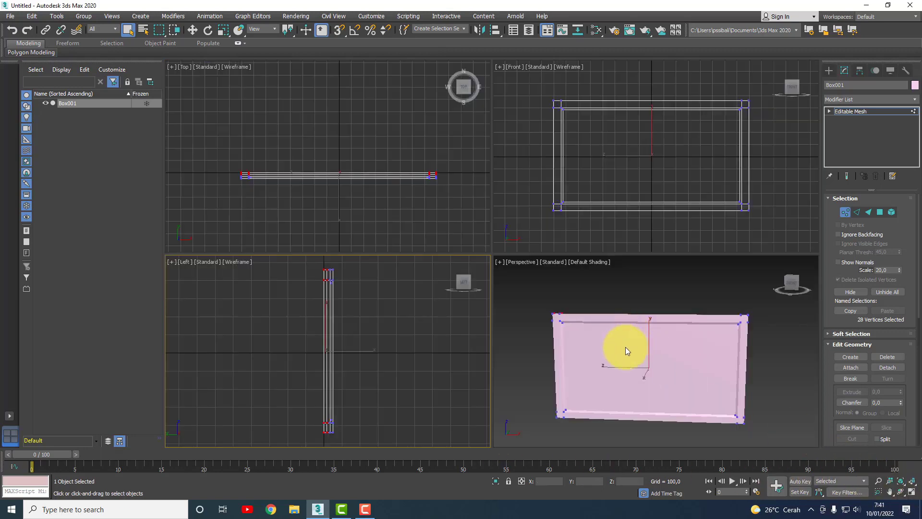
Orbit the Perspective view to see the panel at an angle
left_click(901, 492)
left_click(590, 360)
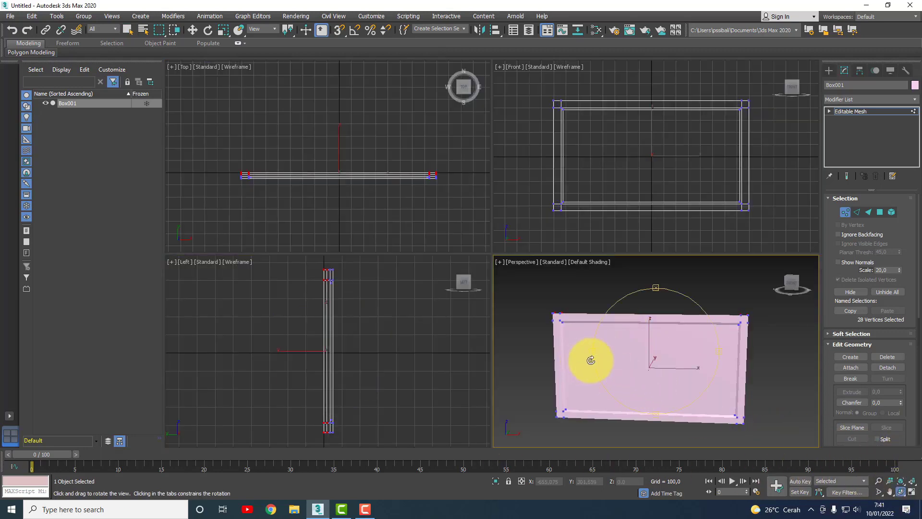
mouse_move(591, 360)
left_mouse_down()
mouse_move(663, 350)
mouse_move(652, 358)
mouse_move(695, 367)
left_mouse_up()
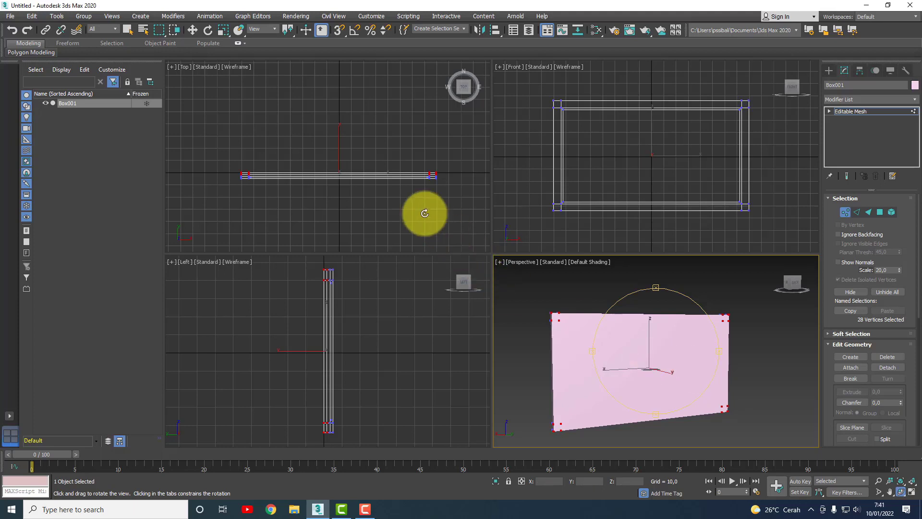
left_click(127, 29)
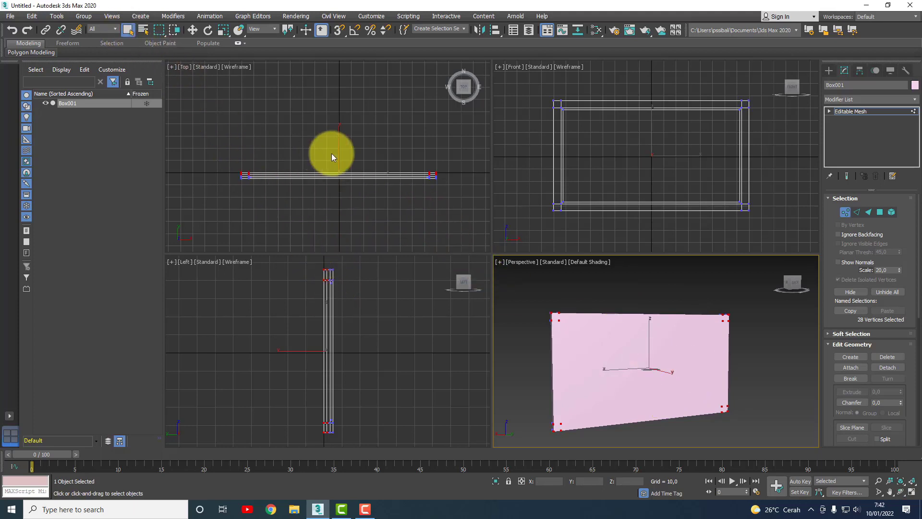
Uniformly scale the selected inner vertices down to about 60% in the Front view
left_click(224, 32)
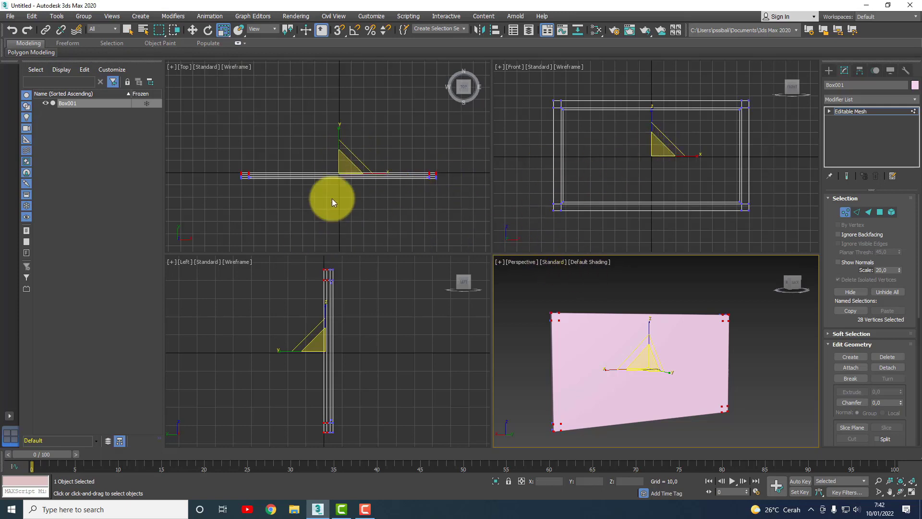
left_click(657, 146)
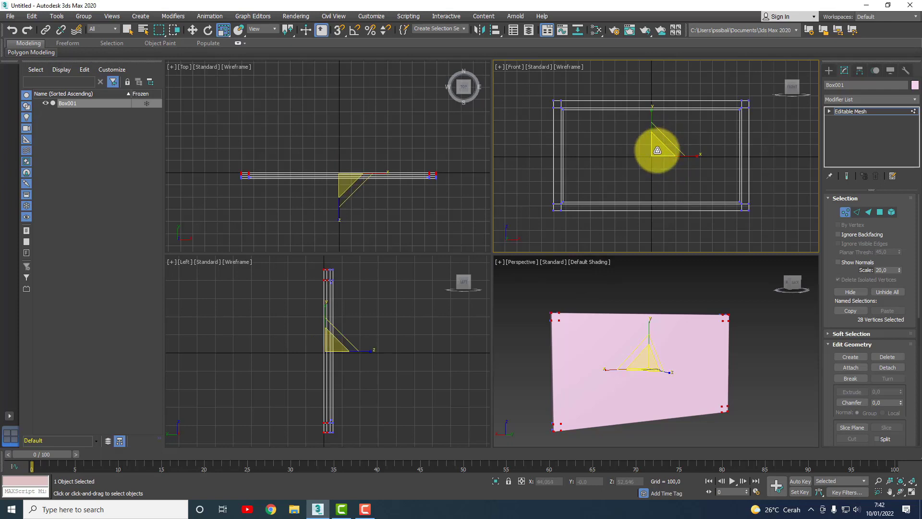
mouse_move(657, 151)
left_mouse_down()
mouse_move(594, 233)
mouse_move(609, 220)
left_mouse_up()
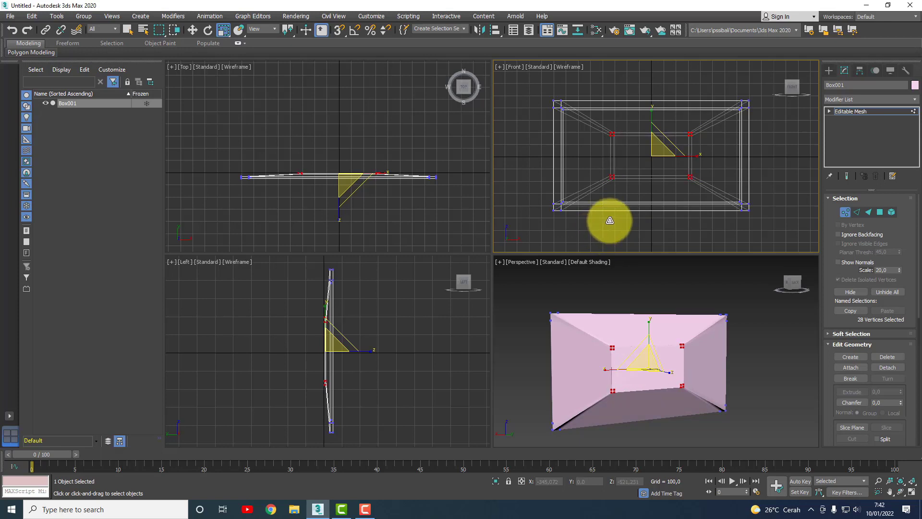
Move the inner vertices back along the depth axis in the Left and Top views, then deselect
left_click(192, 28)
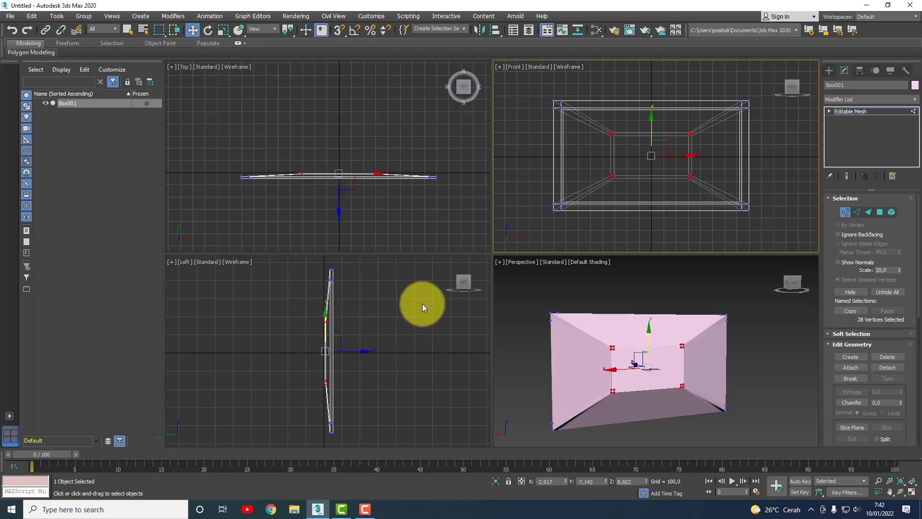
scroll(355, 165, "up", 3)
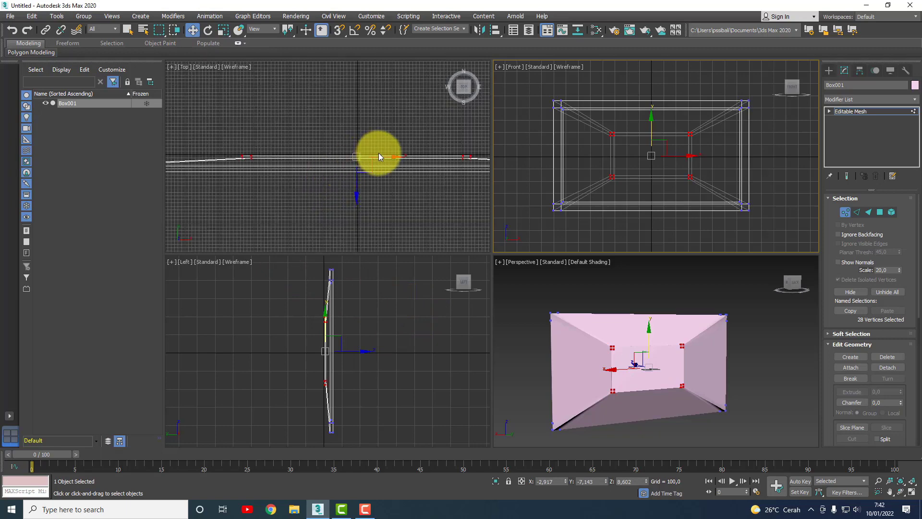
scroll(379, 153, "up", 2)
scroll(379, 156, "down", 2)
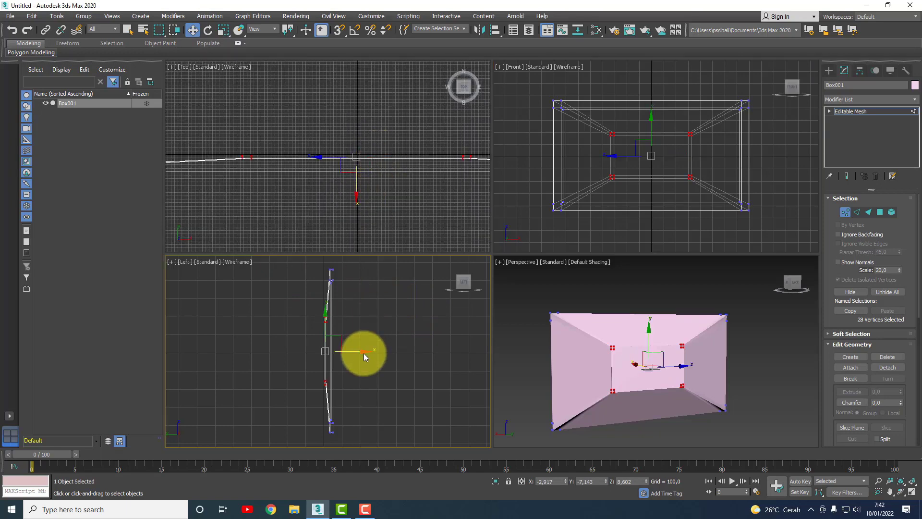
left_click_drag(364, 357, 360, 357)
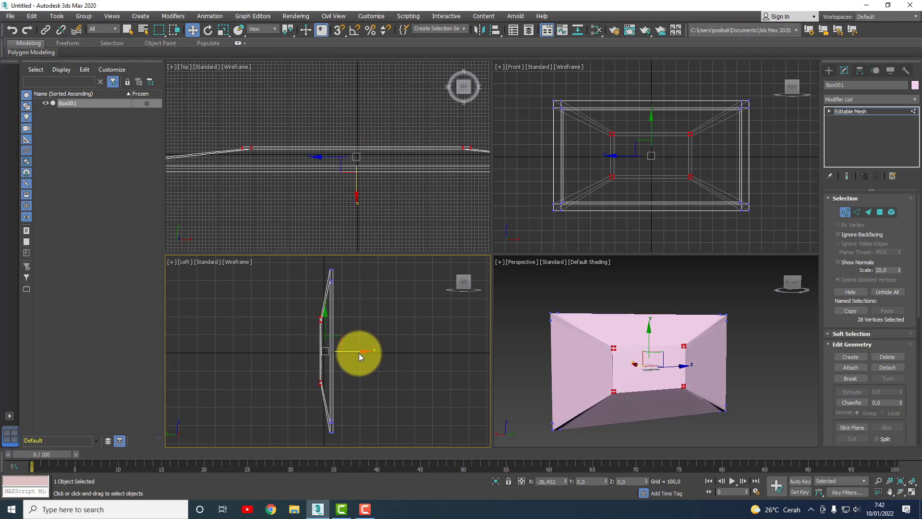
left_click(405, 202)
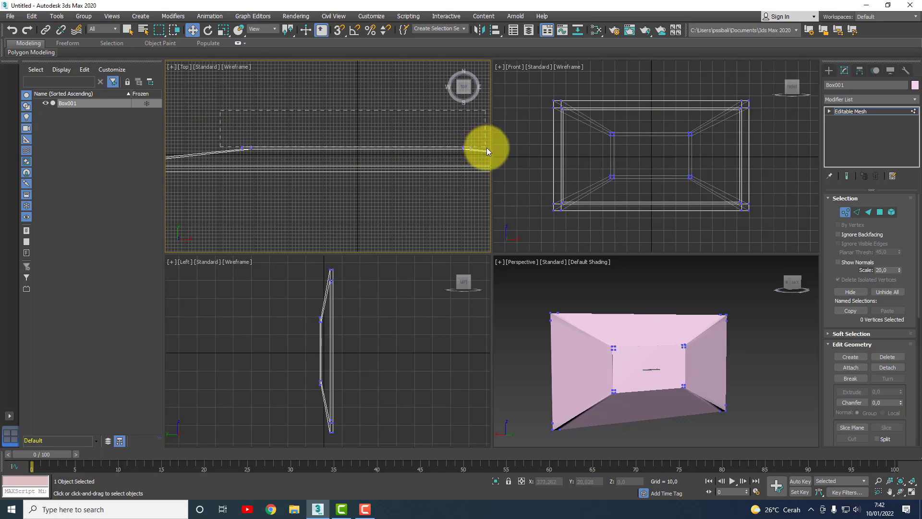
left_click_drag(488, 149, 487, 149)
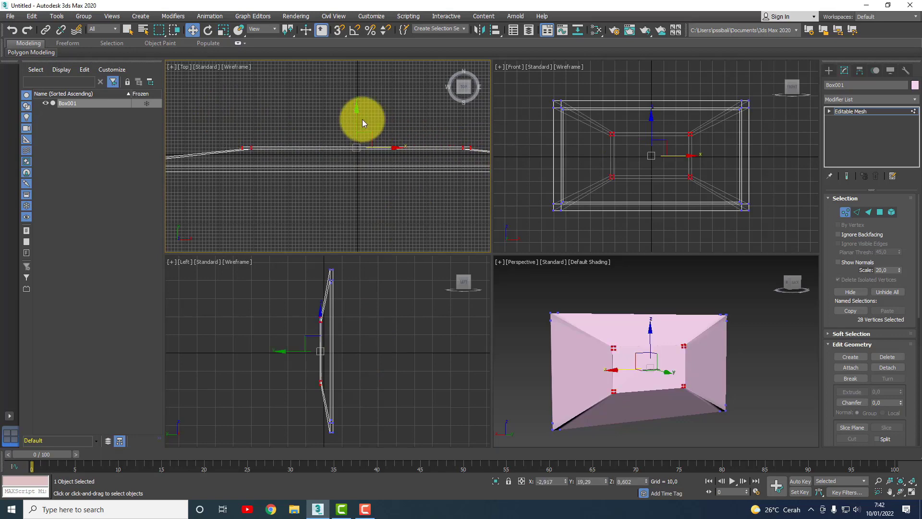
left_click_drag(358, 117, 358, 115)
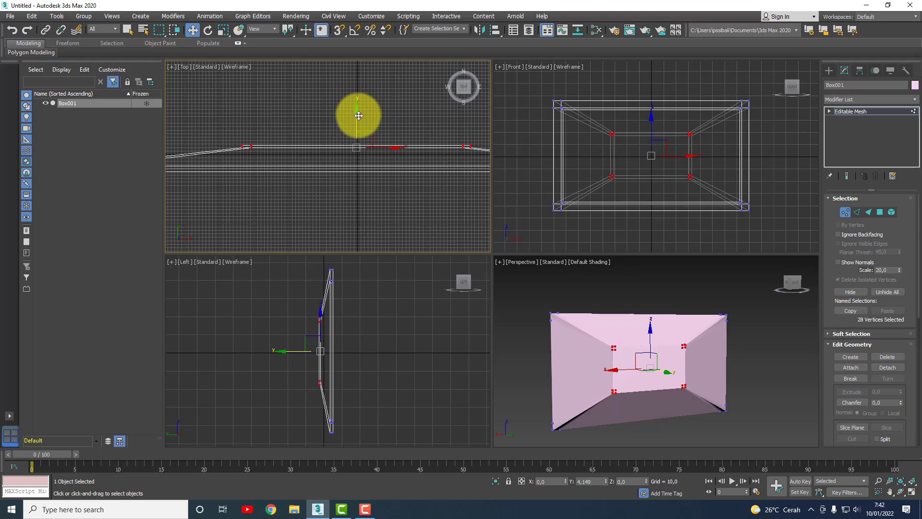
left_click(393, 315)
left_click(537, 341)
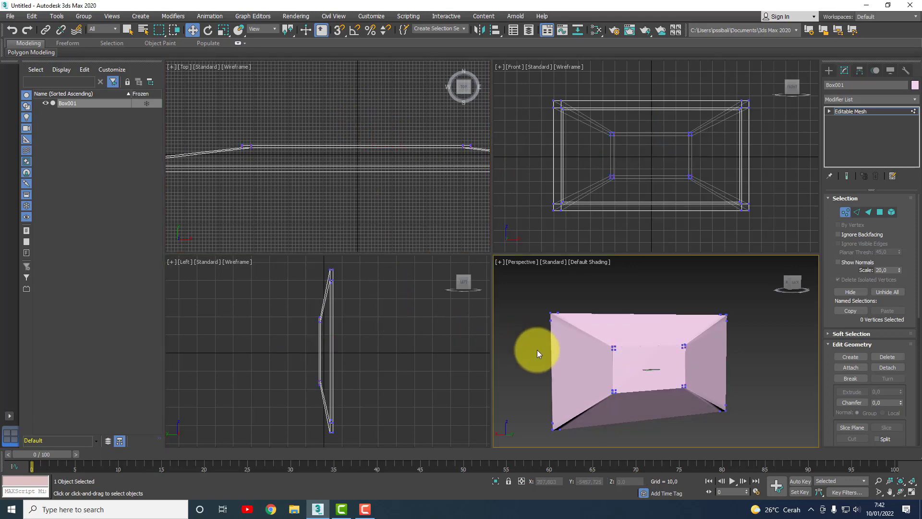
Exit vertex level, orbit the Perspective view, and reselect Box001 in the Front view
left_click(844, 211)
left_click(901, 493)
mouse_move(617, 376)
left_mouse_down()
mouse_move(639, 358)
mouse_move(539, 397)
mouse_move(552, 412)
mouse_move(629, 354)
mouse_move(623, 346)
mouse_move(701, 323)
mouse_move(765, 324)
left_mouse_up()
right_click(433, 225)
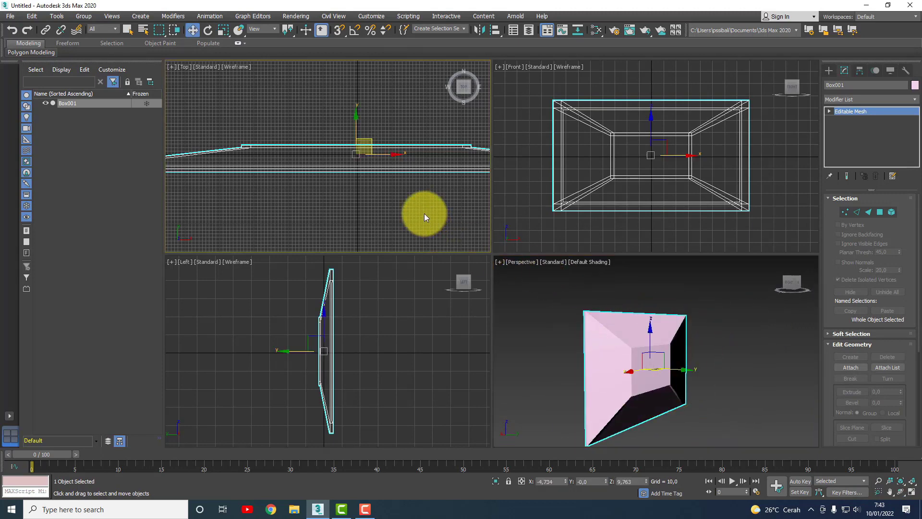
left_click(658, 163)
left_click(689, 176)
Enter face level on Box001 and clear the front face selection
left_click(864, 225)
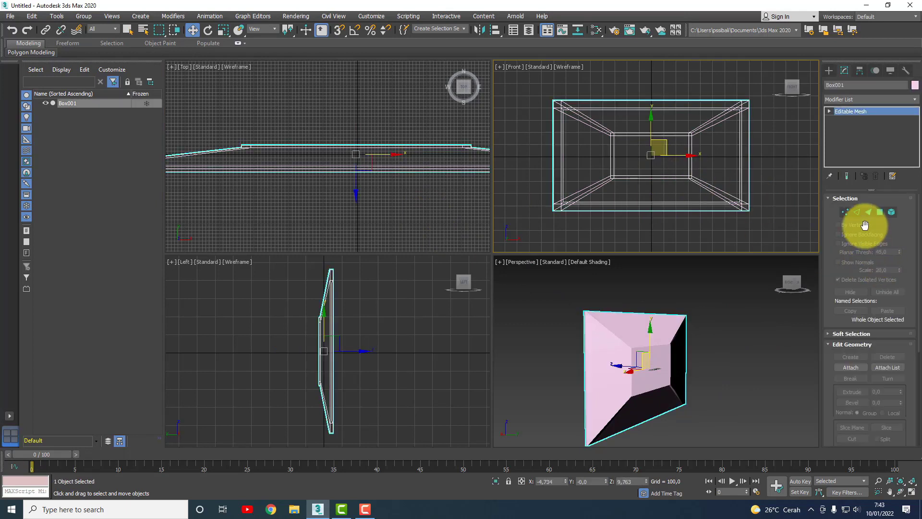
left_click(879, 212)
left_click(652, 166)
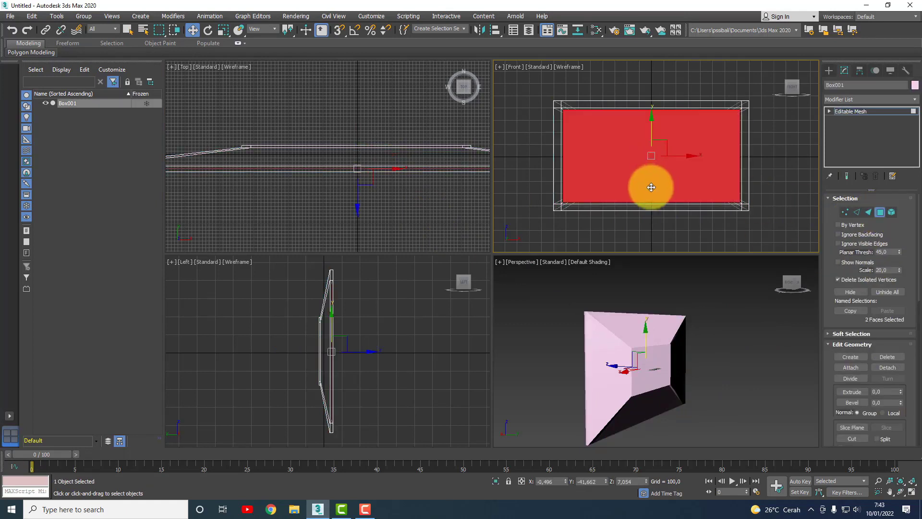
left_click(405, 220)
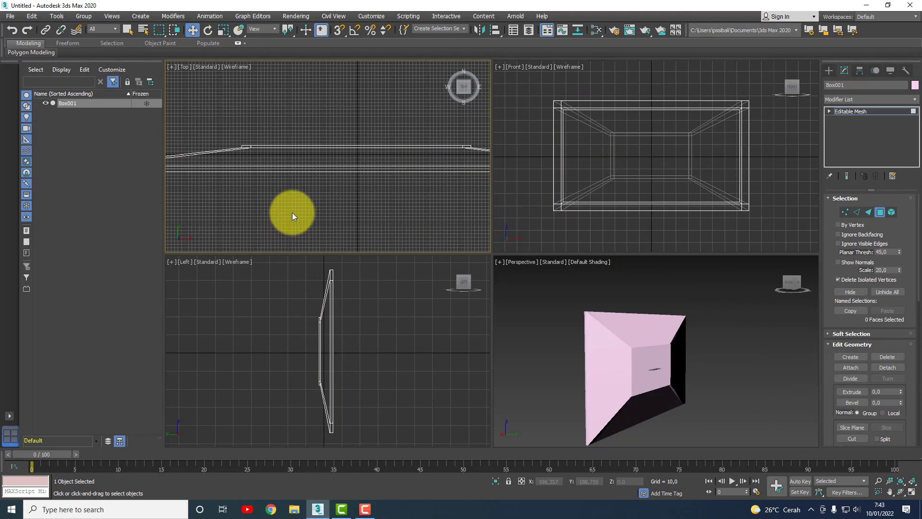
Switch the Front viewport to Back, select the centre faces, and extrude them slightly outward
left_click(513, 67)
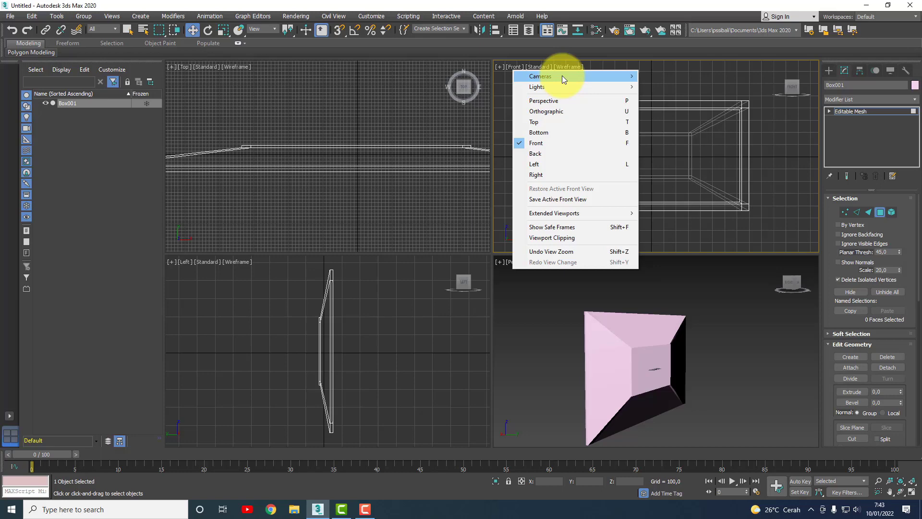
left_click(547, 157)
left_click(658, 154)
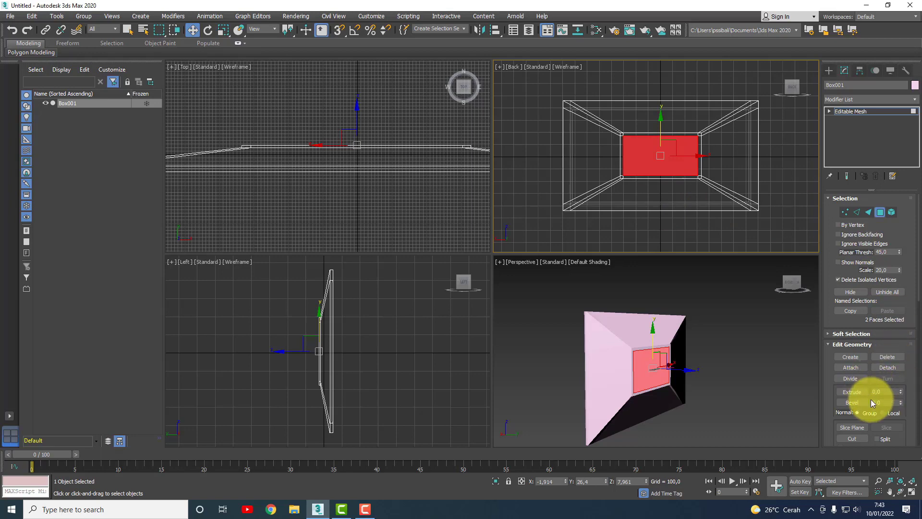
left_click(853, 392)
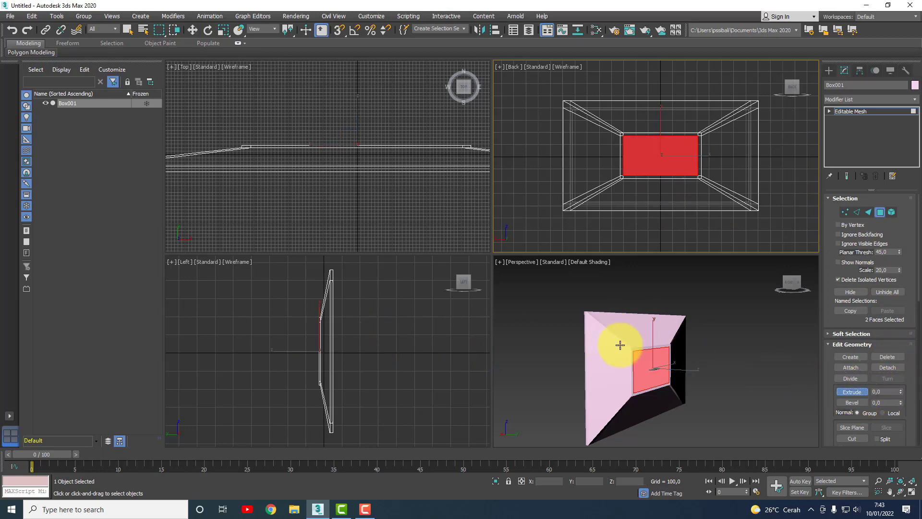
mouse_move(654, 178)
left_mouse_down()
mouse_move(696, 94)
mouse_move(688, 159)
left_mouse_up()
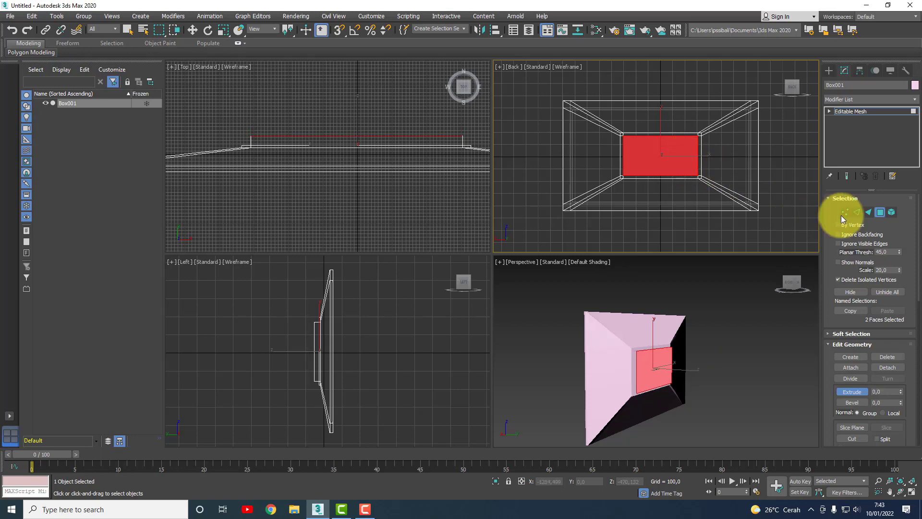
left_click(878, 215)
Maximize the Perspective view and orbit around the pink panel to view it from several angles
left_click(408, 215)
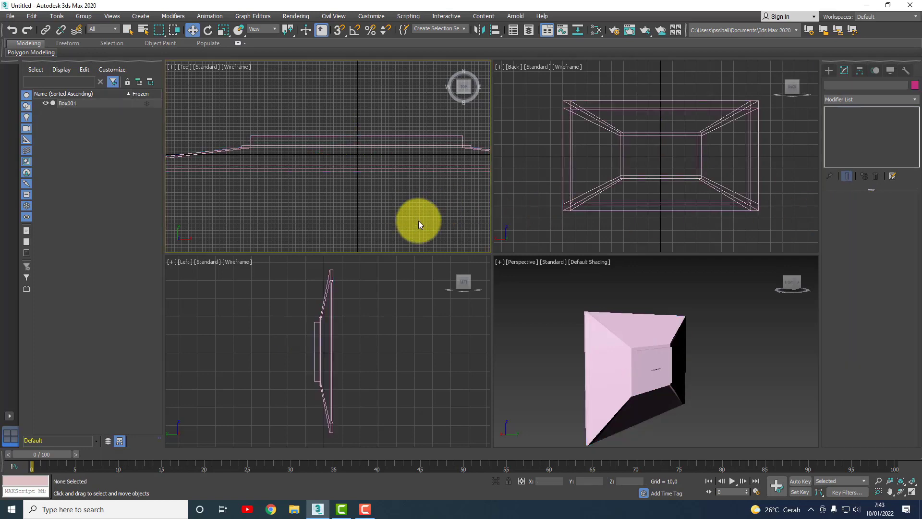
left_click(910, 493)
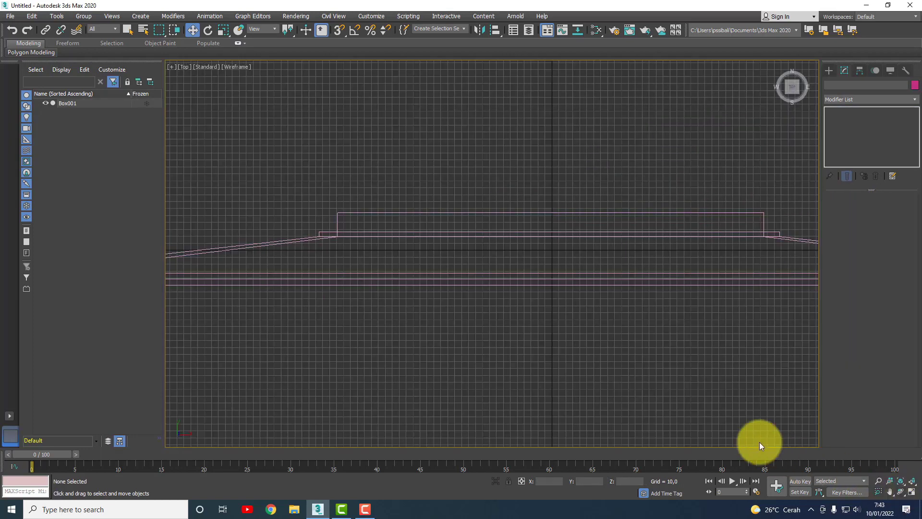
left_click(911, 492)
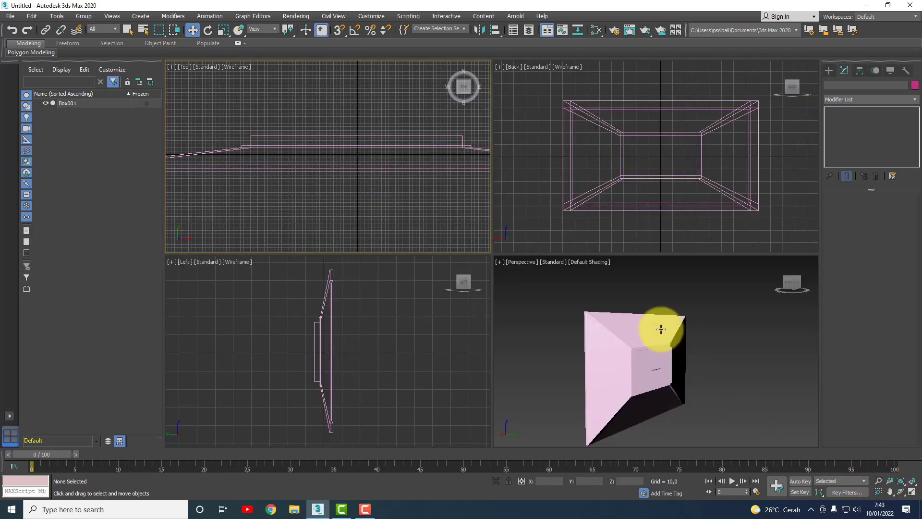
left_click(544, 282)
left_click(911, 492)
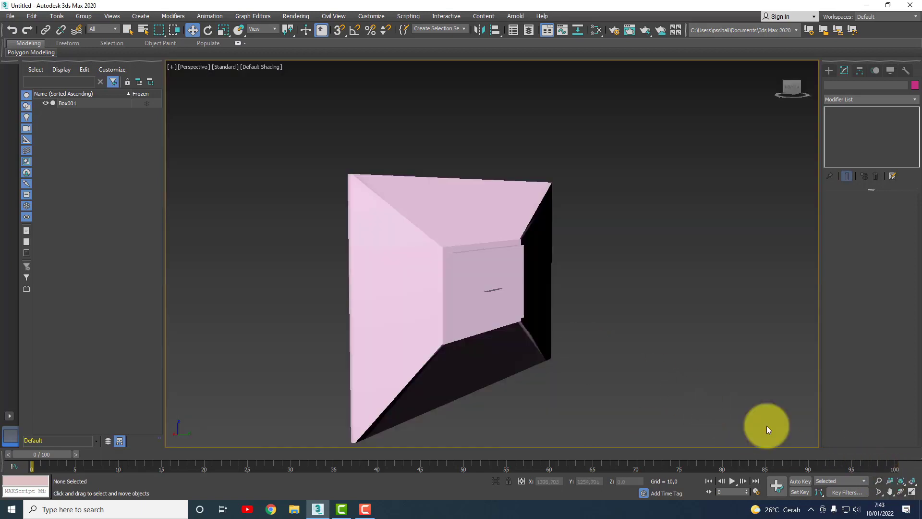
left_click_drag(465, 278, 500, 278)
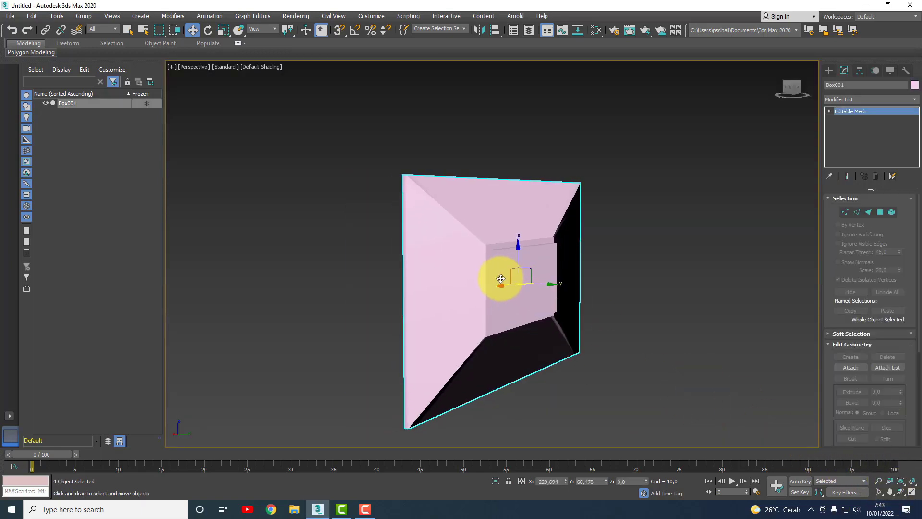
left_click(900, 491)
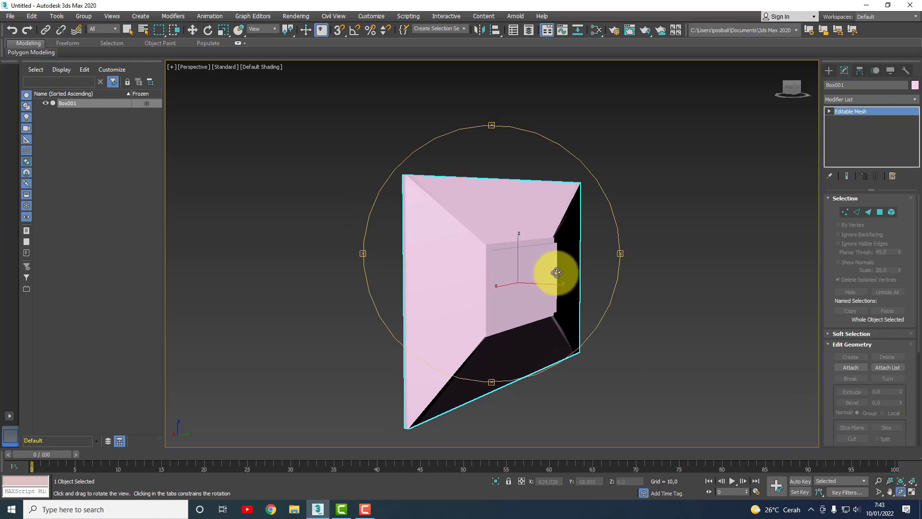
mouse_move(556, 270)
left_mouse_down()
mouse_move(463, 274)
mouse_move(419, 261)
mouse_move(412, 274)
mouse_move(572, 261)
mouse_move(574, 270)
mouse_move(511, 301)
mouse_move(503, 323)
mouse_move(514, 281)
mouse_move(576, 263)
mouse_move(534, 283)
mouse_move(529, 300)
mouse_move(478, 288)
mouse_move(541, 289)
mouse_move(445, 288)
mouse_move(579, 293)
mouse_move(595, 278)
mouse_move(552, 286)
mouse_move(533, 315)
mouse_move(545, 309)
mouse_move(545, 325)
mouse_move(553, 294)
mouse_move(497, 283)
mouse_move(512, 278)
mouse_move(557, 294)
left_mouse_up()
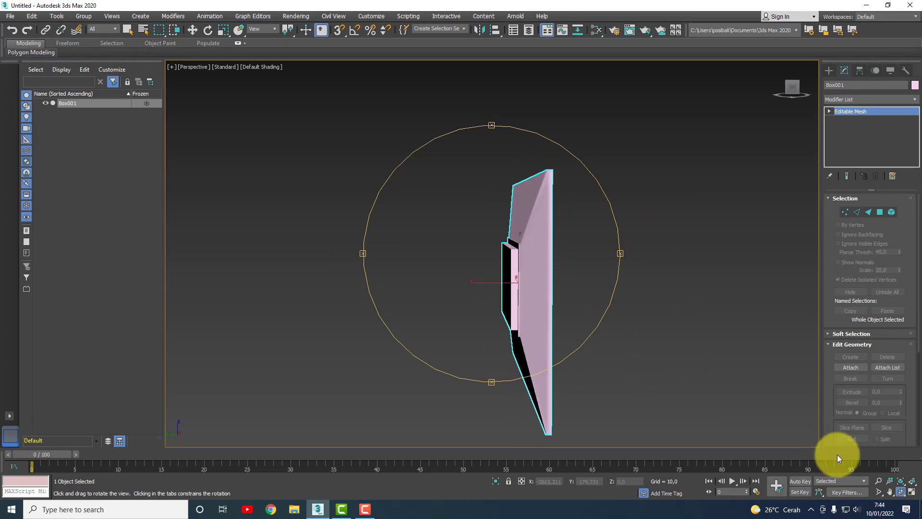
mouse_move(607, 332)
left_mouse_down()
mouse_move(549, 299)
mouse_move(494, 292)
left_mouse_up()
Restore four views and push the inner recess vertices further back in the Left view
left_click(912, 492)
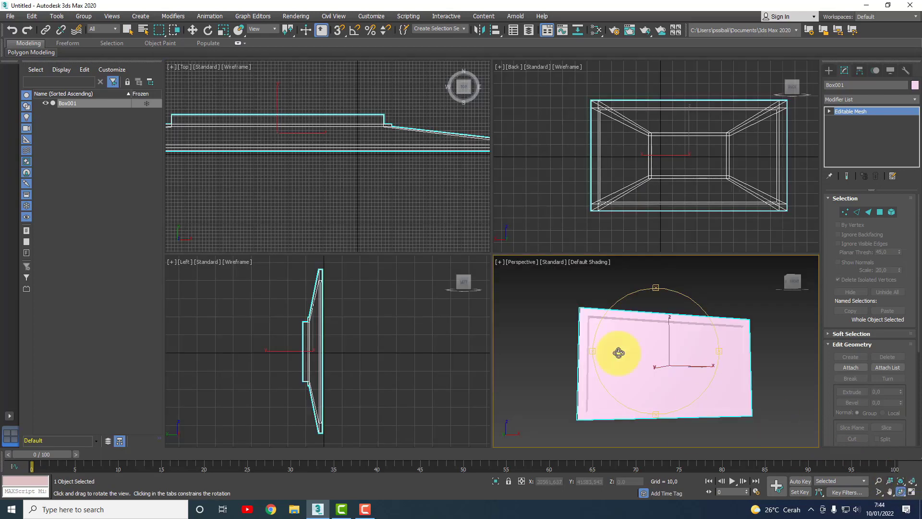
left_click(844, 213)
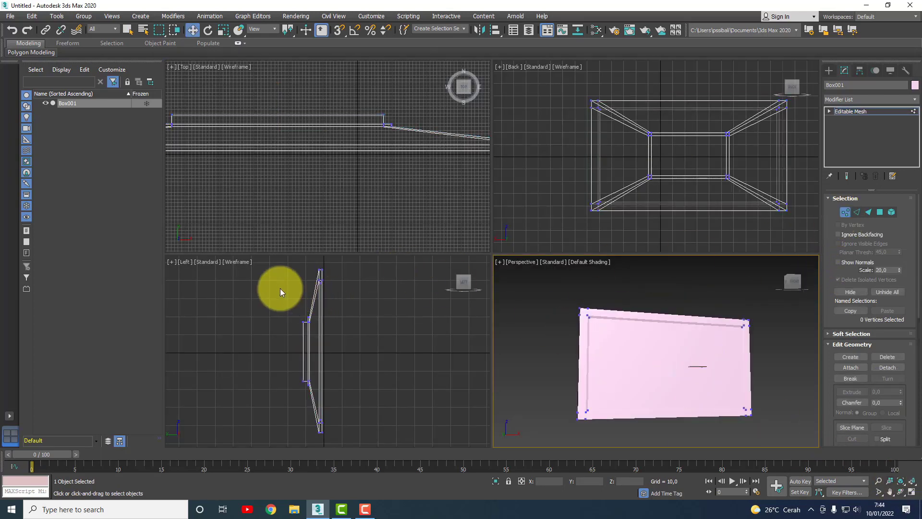
scroll(292, 370, "up", 4)
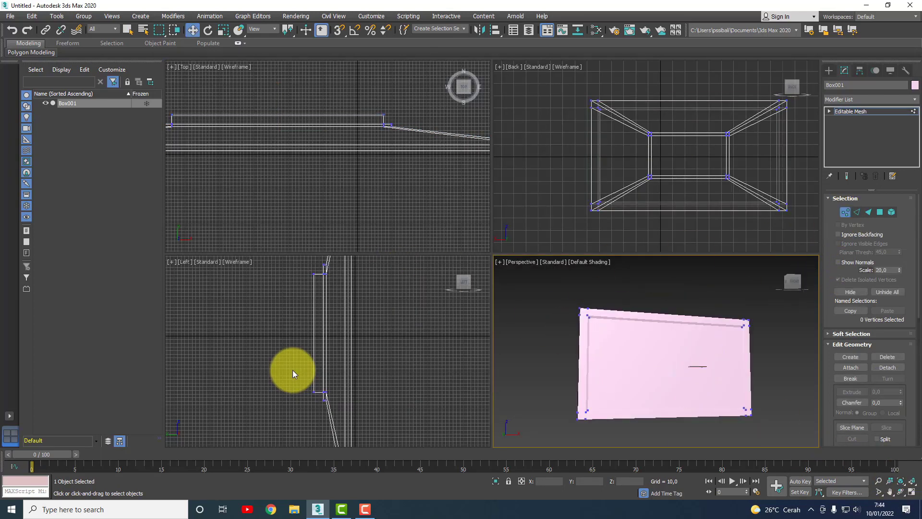
scroll(293, 370, "down", 2)
scroll(309, 302, "up", 2)
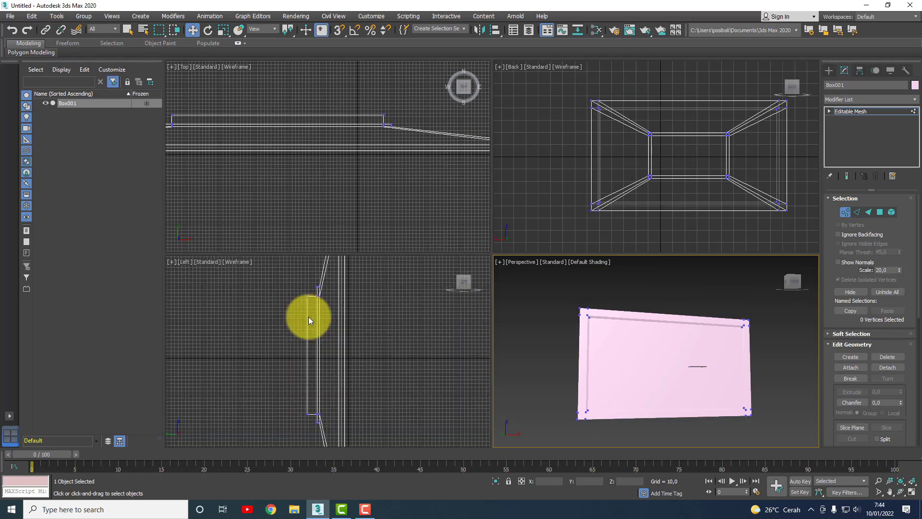
left_click(313, 283)
left_click_drag(324, 434, 324, 434)
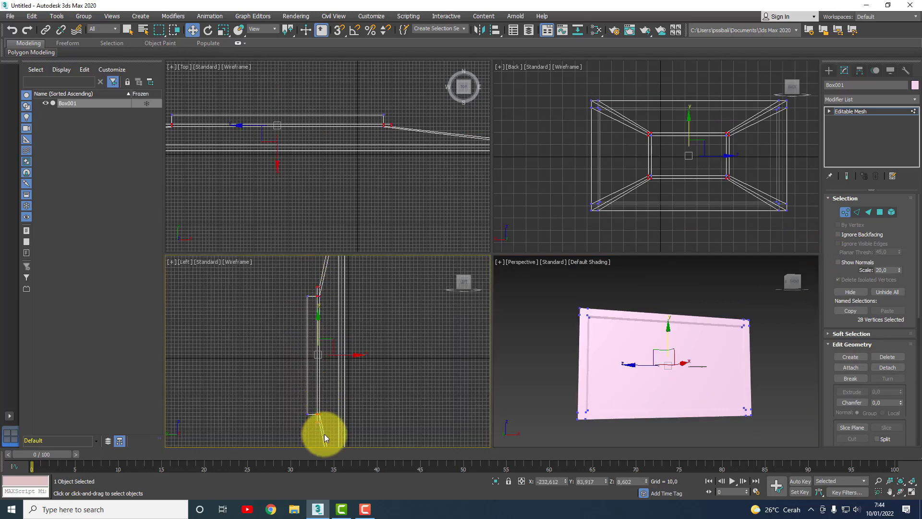
left_click_drag(352, 355, 347, 355)
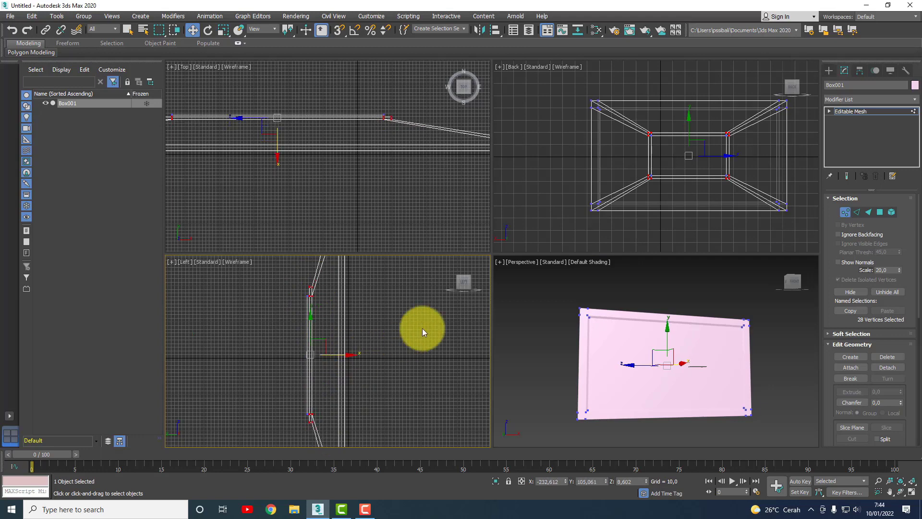
left_click(423, 328)
Orbit the Perspective view slightly, then return Box001 to object level with the Move tool
left_click(544, 356)
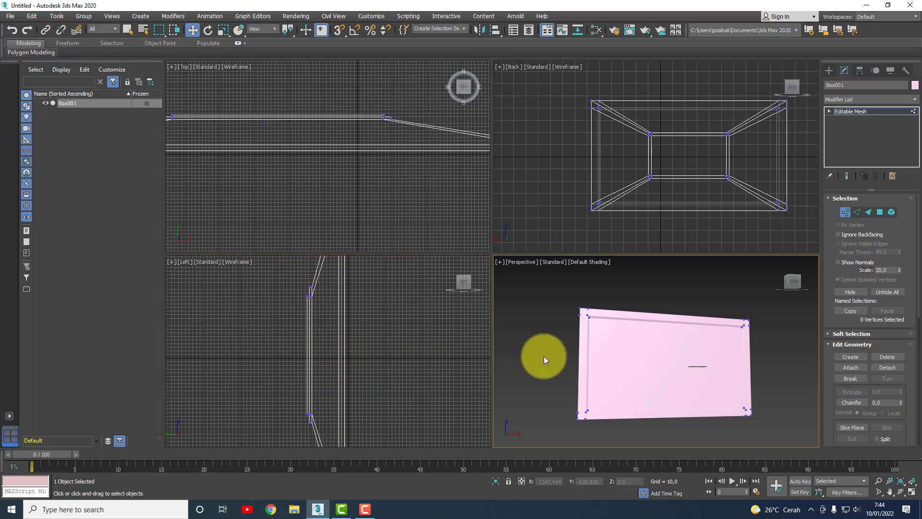
left_click(901, 490)
mouse_move(614, 360)
left_mouse_down()
mouse_move(613, 376)
mouse_move(675, 338)
mouse_move(617, 339)
left_mouse_up()
left_click(846, 211)
key("w")
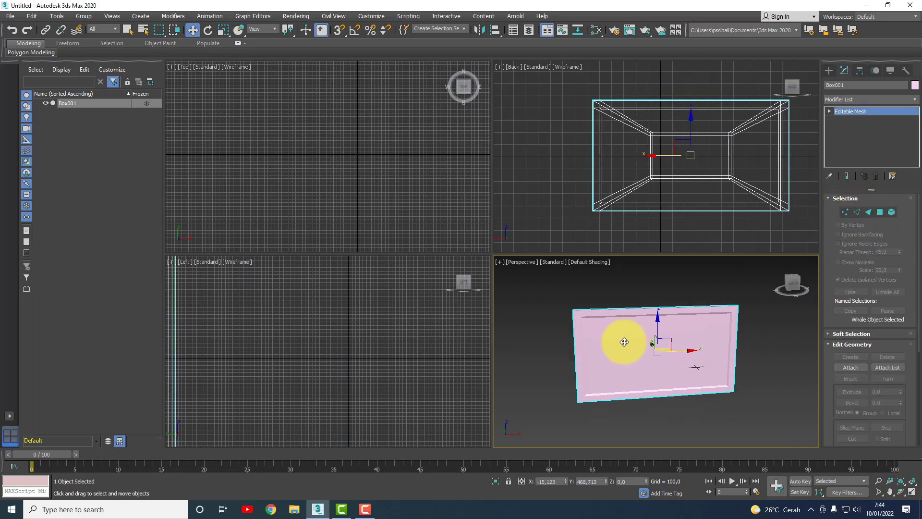
Zoom extents in all views, orbit Perspective to a side angle, deselect, and toggle the Top view maximized
left_click(912, 482)
left_click(900, 491)
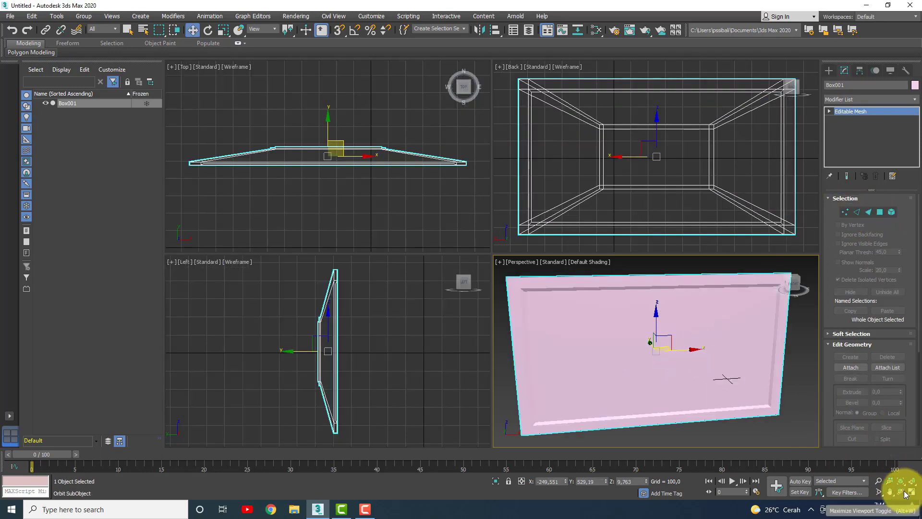
mouse_move(621, 354)
left_mouse_down()
mouse_move(798, 346)
mouse_move(597, 349)
mouse_move(706, 348)
mouse_move(737, 360)
mouse_move(729, 382)
mouse_move(718, 370)
mouse_move(740, 345)
mouse_move(679, 325)
left_mouse_up()
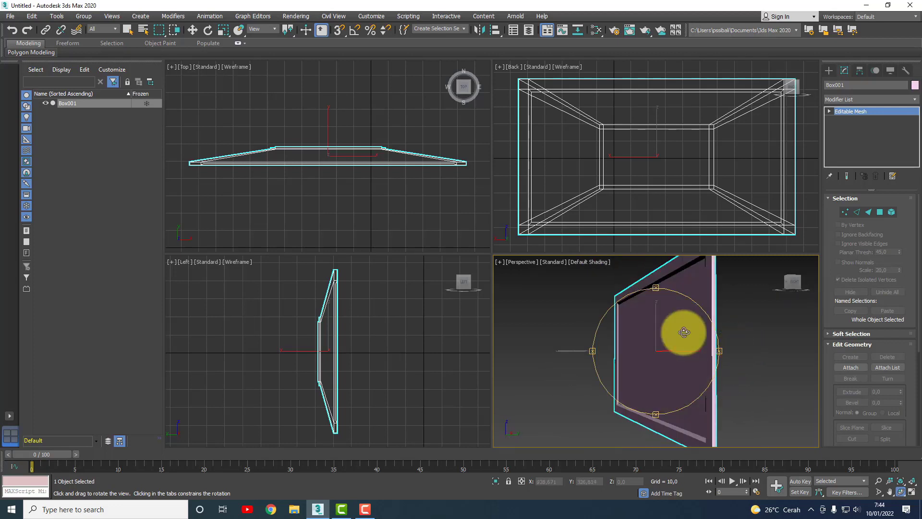
right_click(408, 204)
left_click(416, 210)
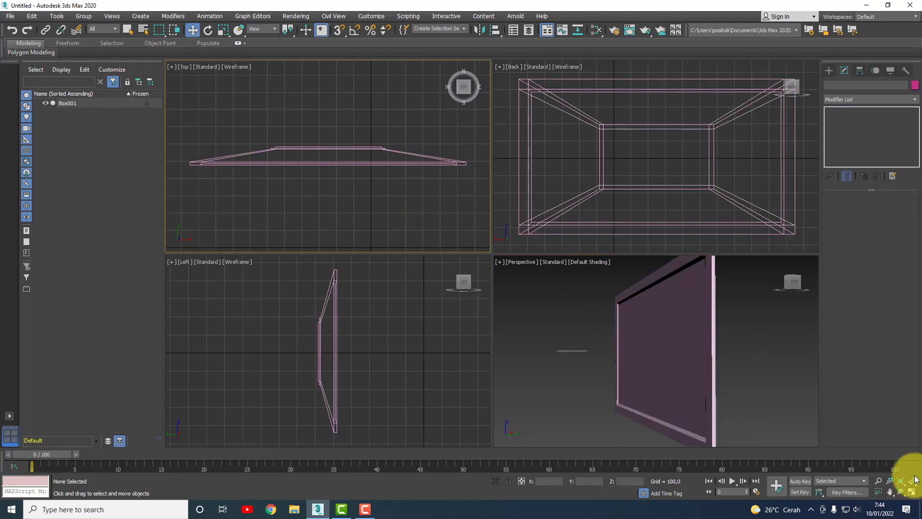
left_click(911, 491)
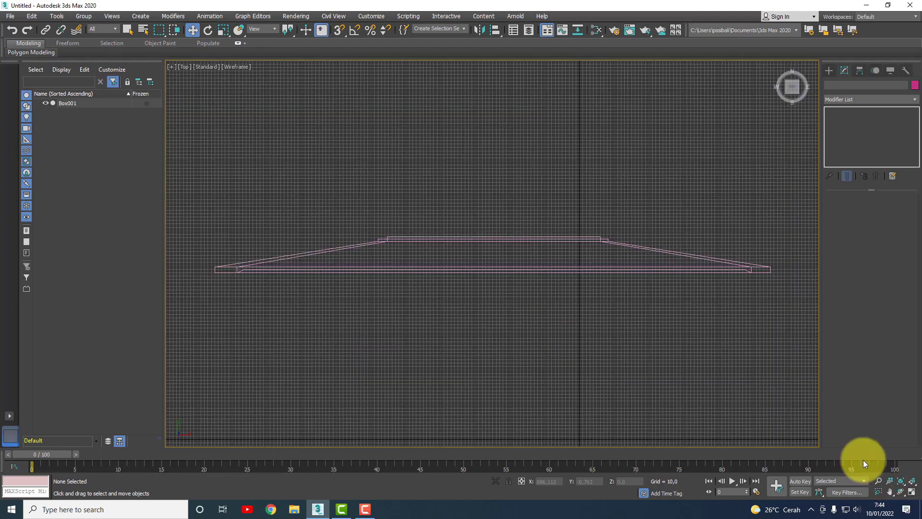
left_click(912, 491)
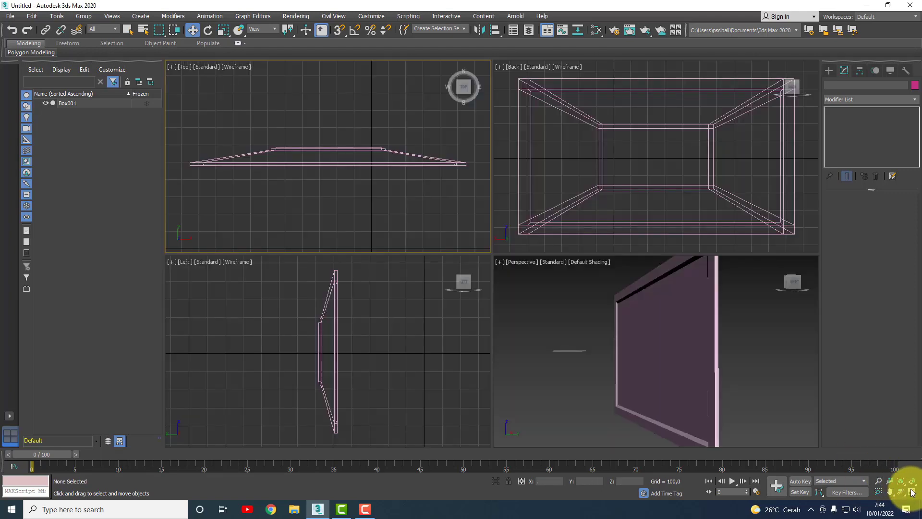
Refit the Top view, then select Box001 and move it down and to the right
left_click(879, 481)
left_click_drag(420, 245, 397, 202)
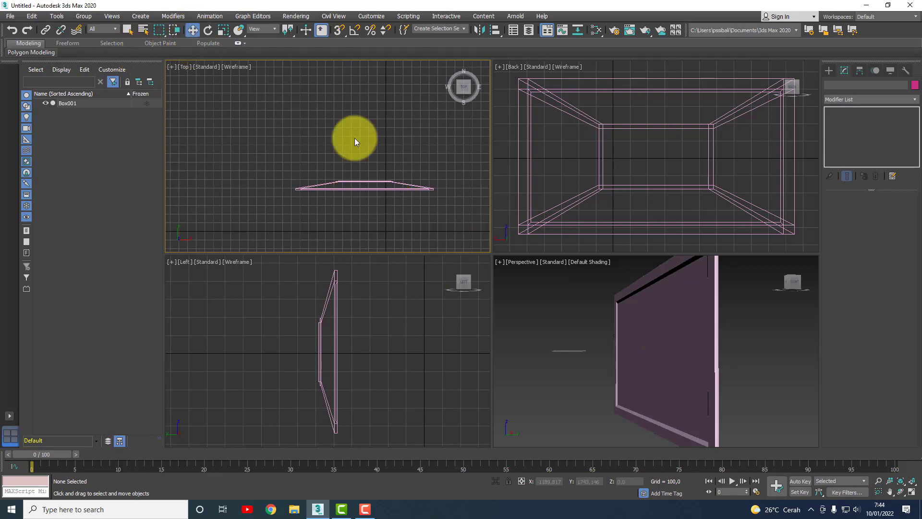
left_click(913, 482)
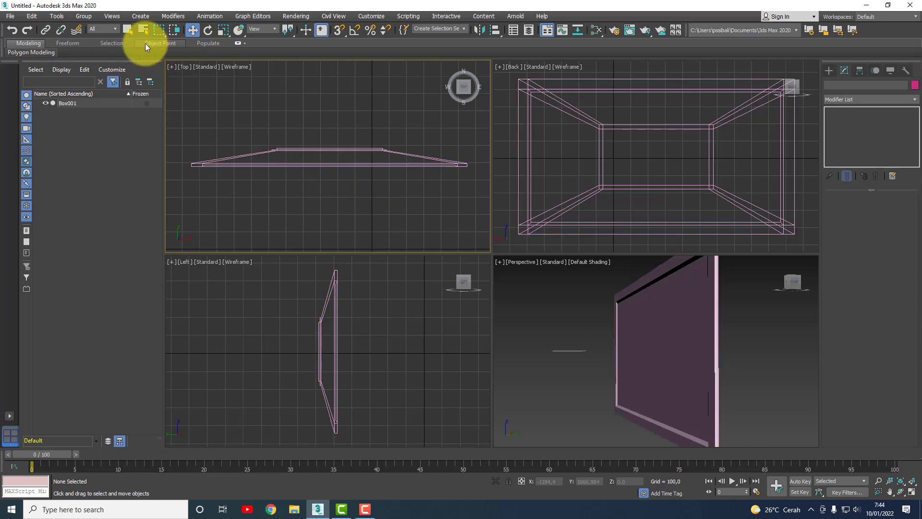
left_click(129, 31)
scroll(282, 168, "down", 3)
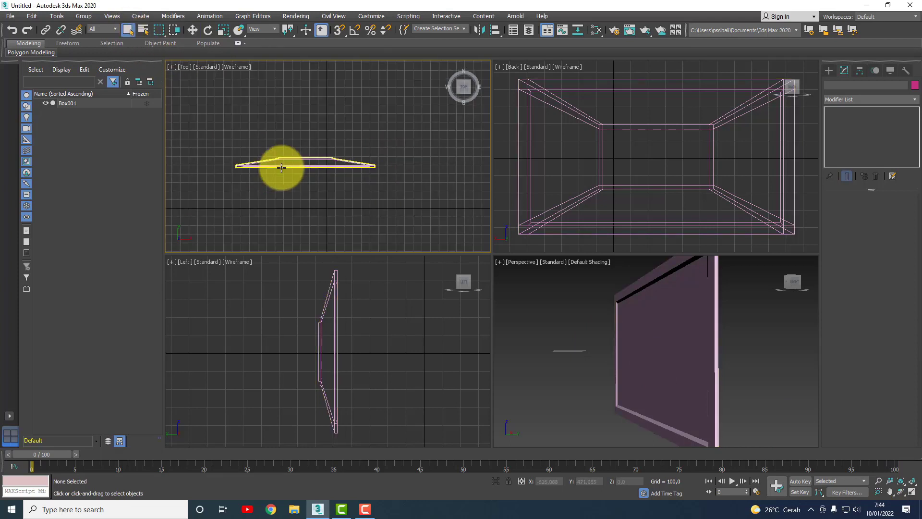
left_click(324, 165)
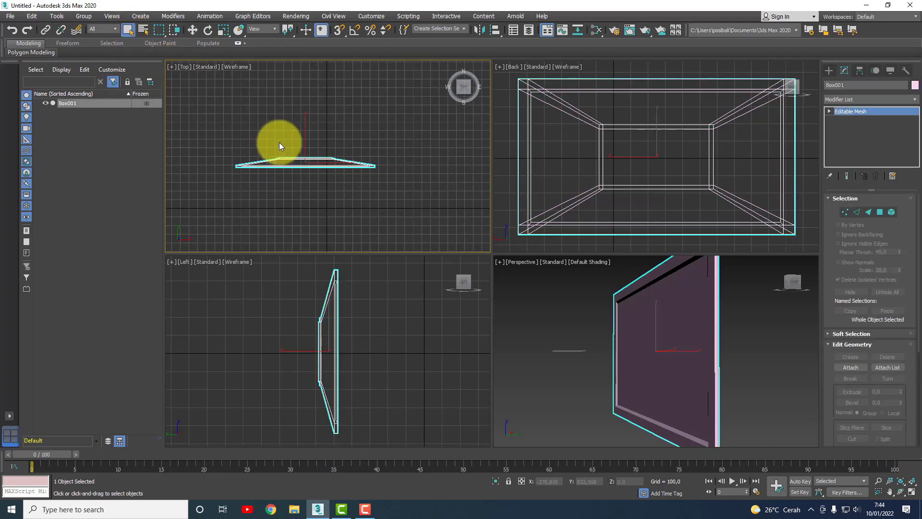
left_click(197, 31)
mouse_move(318, 146)
left_mouse_down()
mouse_move(338, 172)
mouse_move(335, 189)
left_mouse_up()
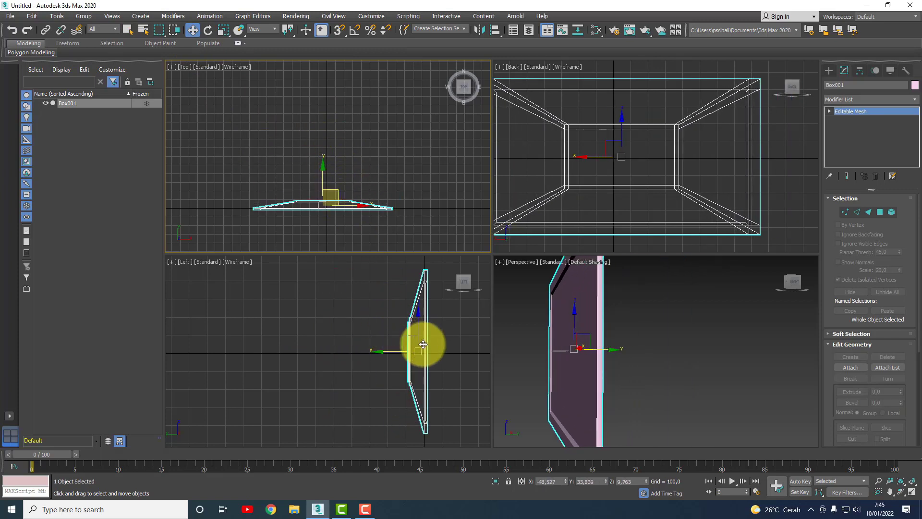
Raise Box001 higher in the Left view, deselect it, and open the Create panel
left_click(418, 318)
left_click(418, 320)
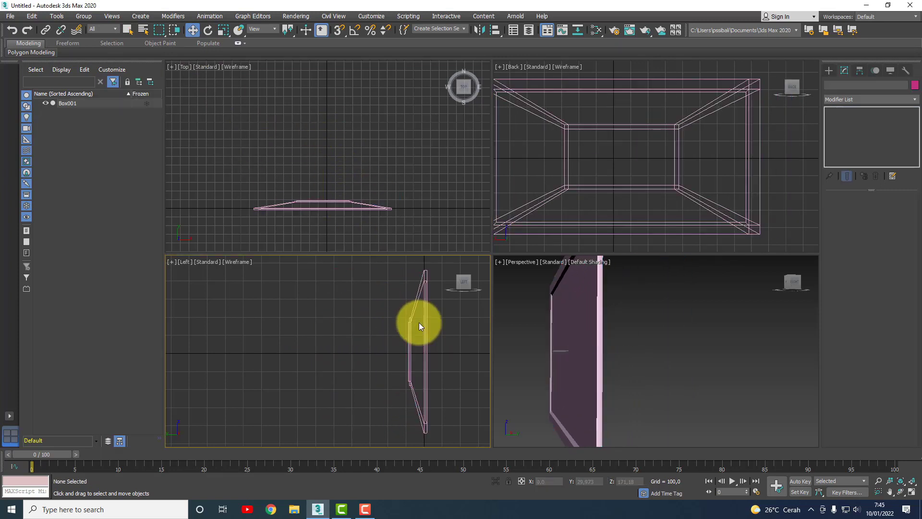
left_click(419, 316)
left_click_drag(419, 316, 417, 162)
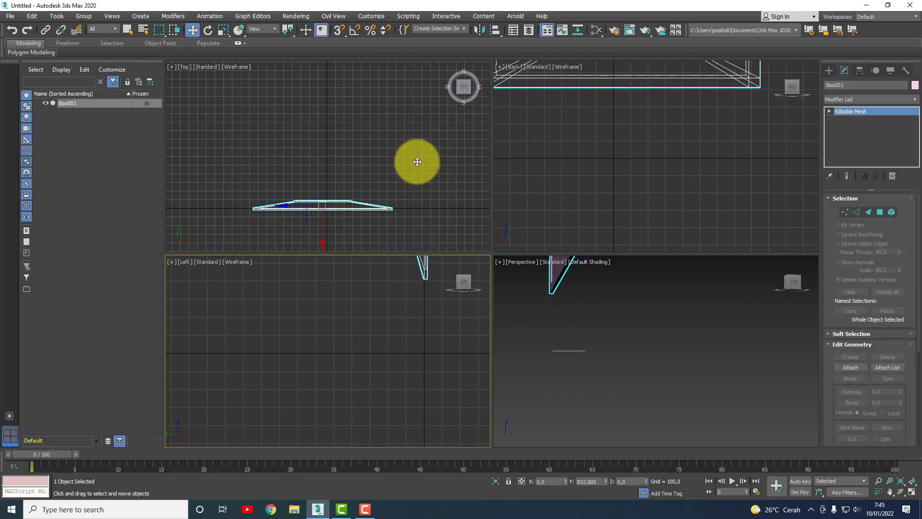
left_click(905, 476)
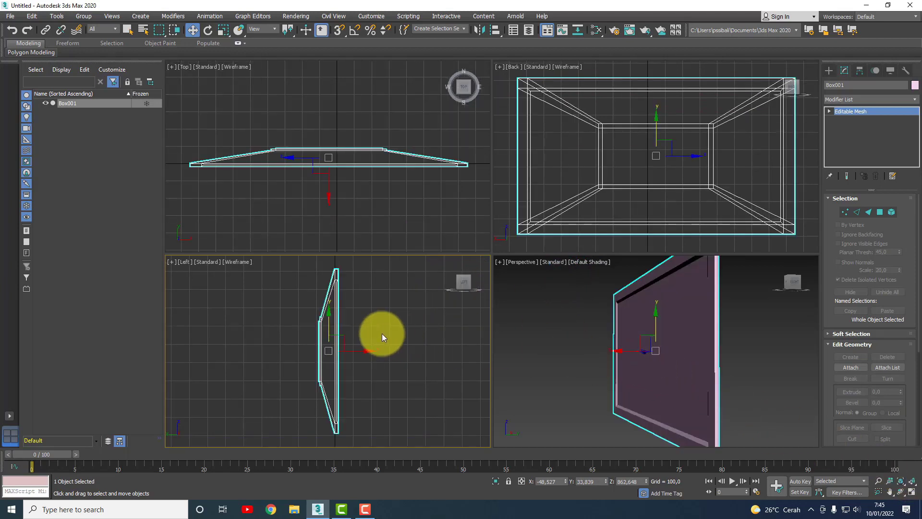
scroll(374, 352, "down", 1)
scroll(379, 387, "down", 2)
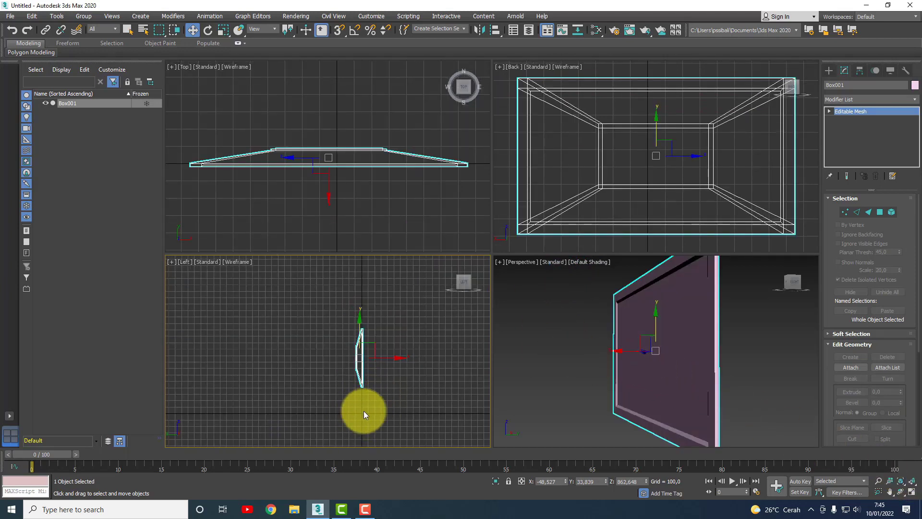
left_click_drag(360, 317, 360, 311)
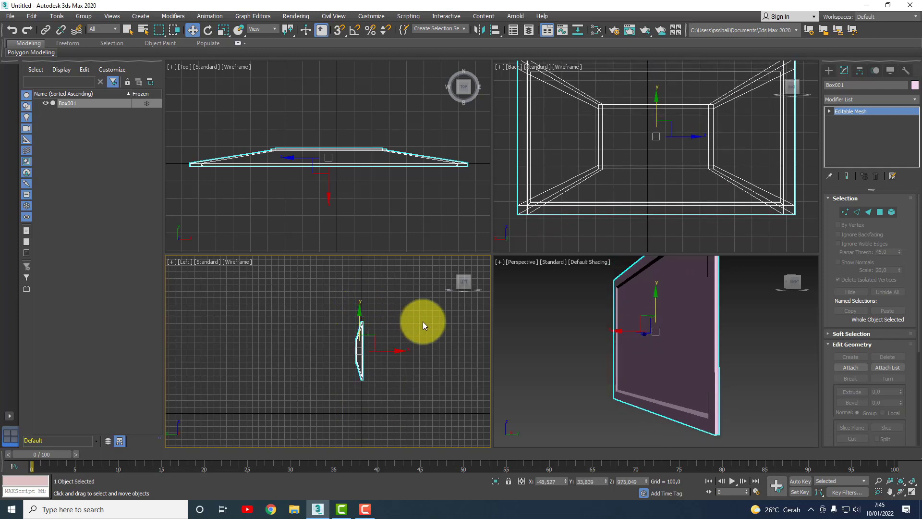
left_click(439, 321)
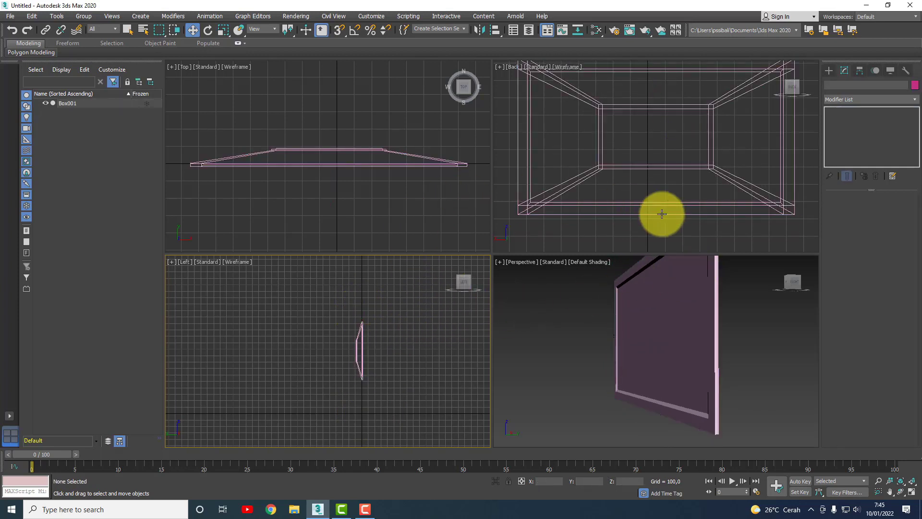
left_click(830, 72)
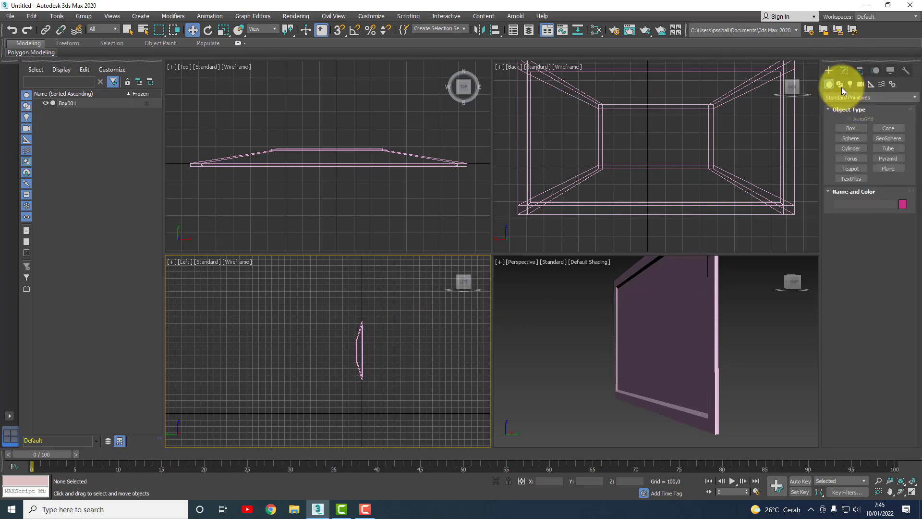
Switch the Create panel to Shapes > Splines and activate the Line tool
left_click(840, 85)
left_click(846, 137)
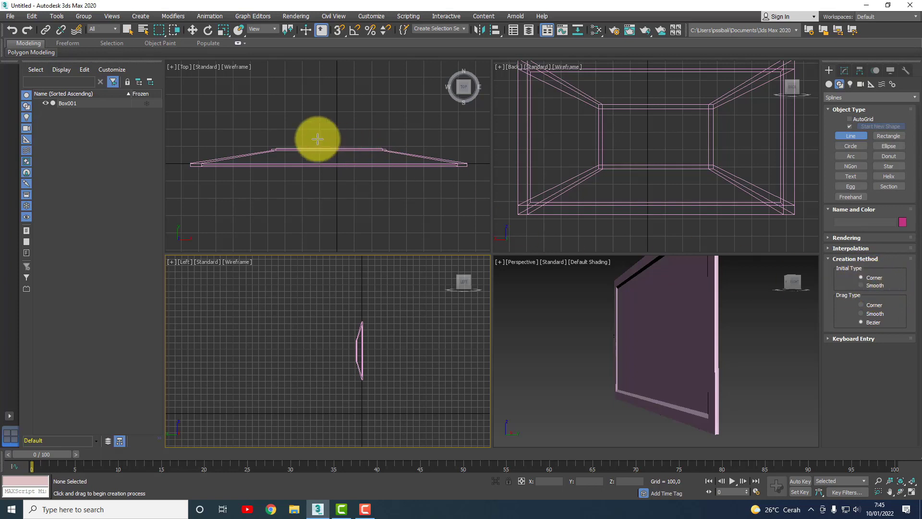
scroll(346, 153, "up", 2)
scroll(346, 153, "down", 2)
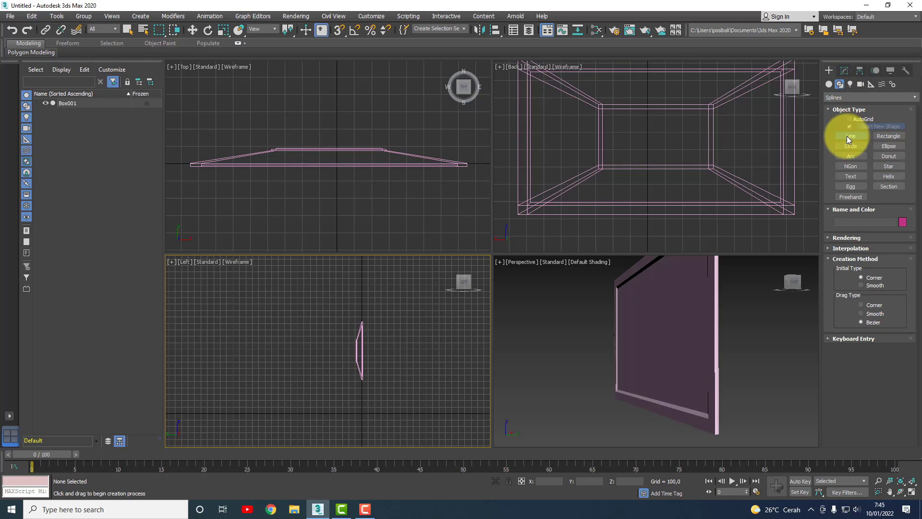
left_click(828, 83)
left_click(846, 96)
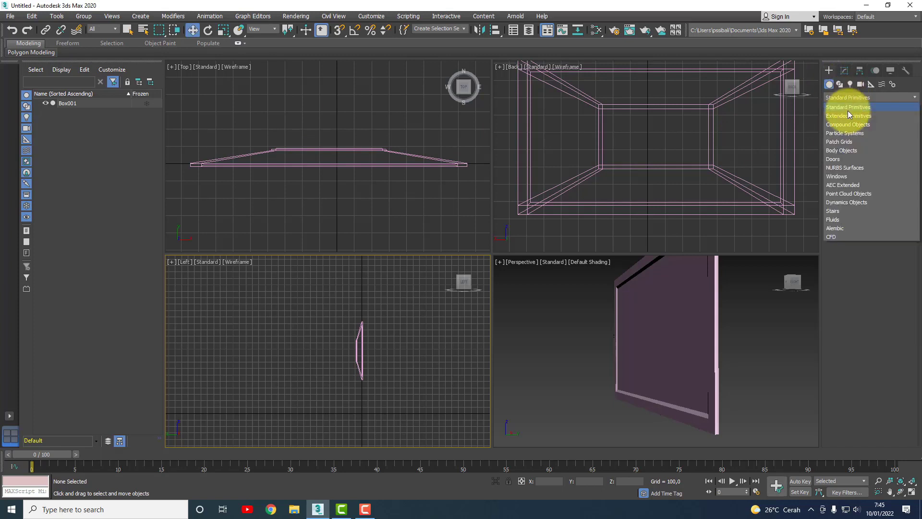
left_click(848, 107)
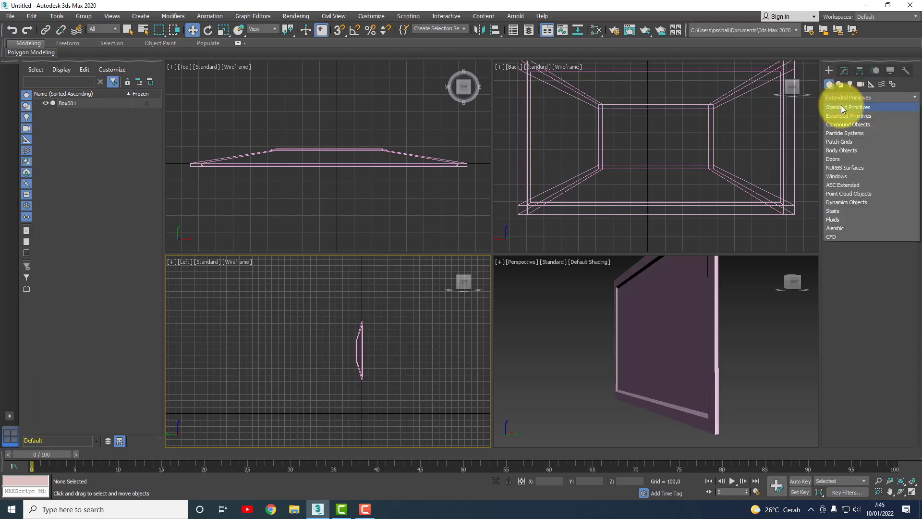
left_click(841, 106)
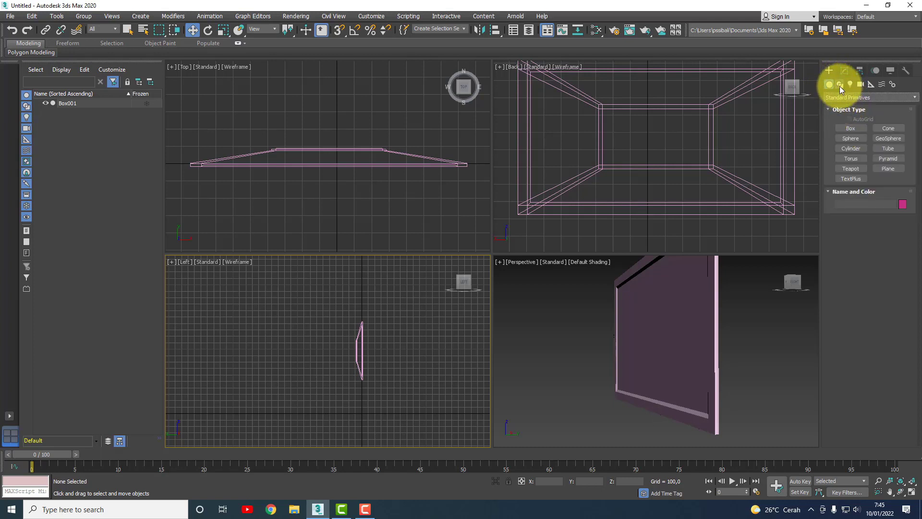
left_click(840, 85)
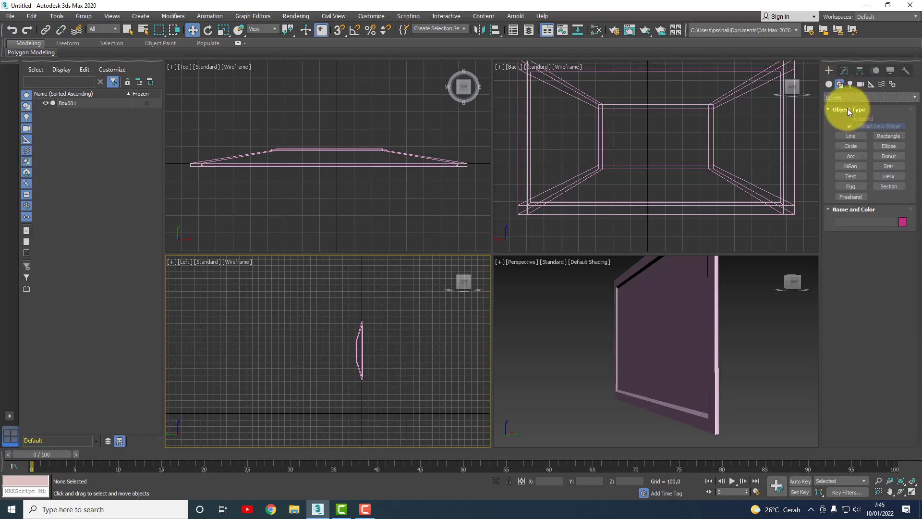
left_click(851, 136)
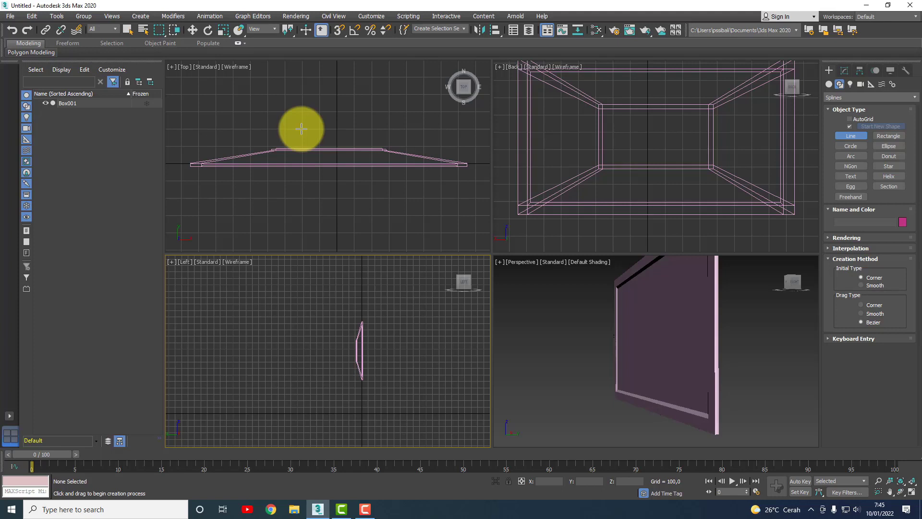
Draw a closed four-corner trapezoid spline beside Box001 in the Top view and show its Modify settings
left_click(301, 129)
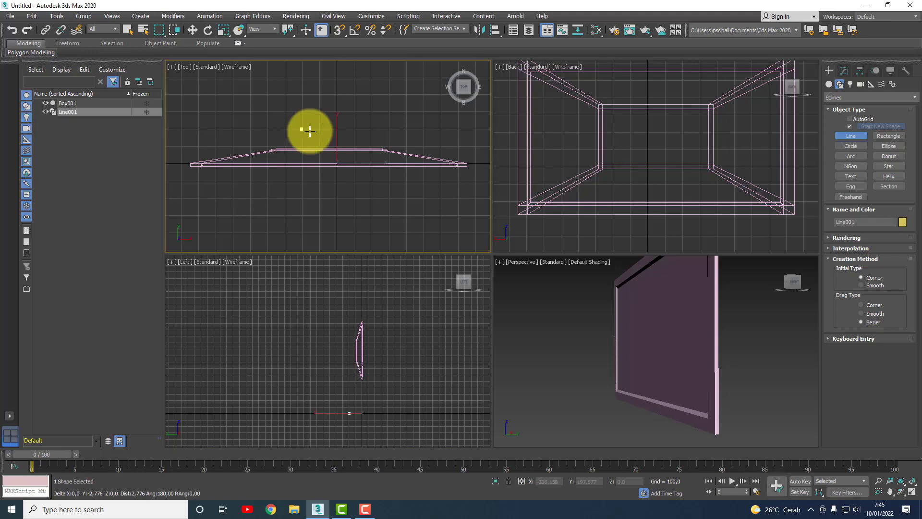
left_click(372, 129)
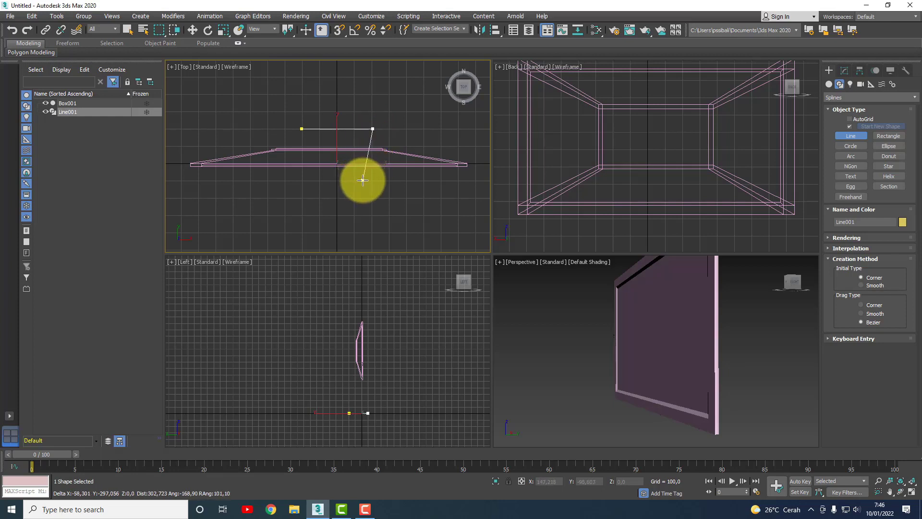
left_click(362, 180)
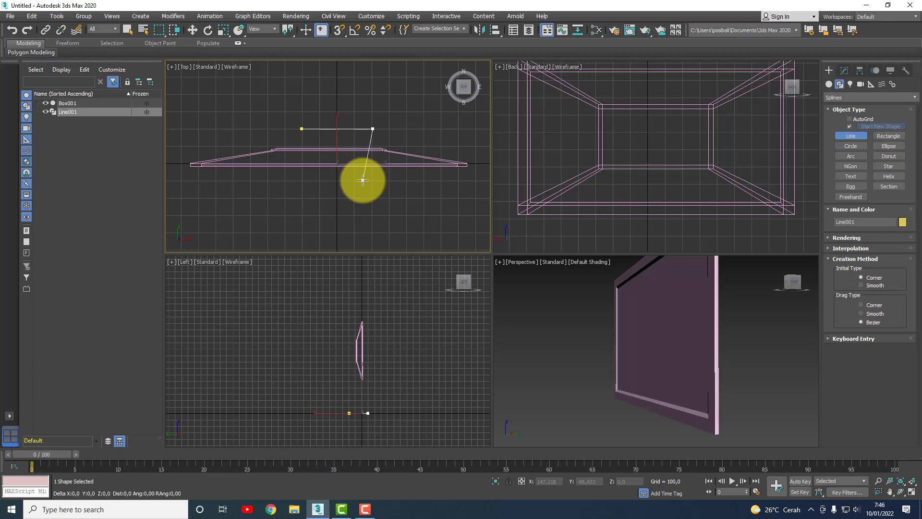
left_click(313, 179)
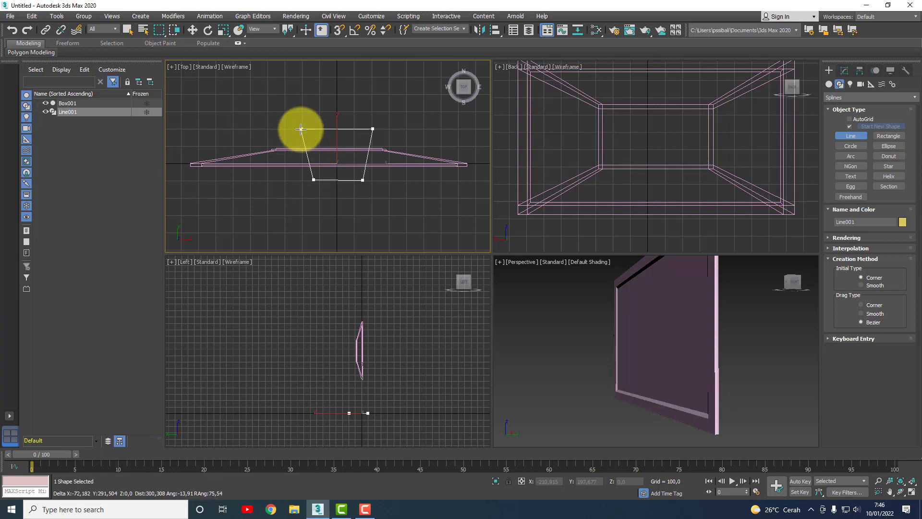
left_click(301, 129)
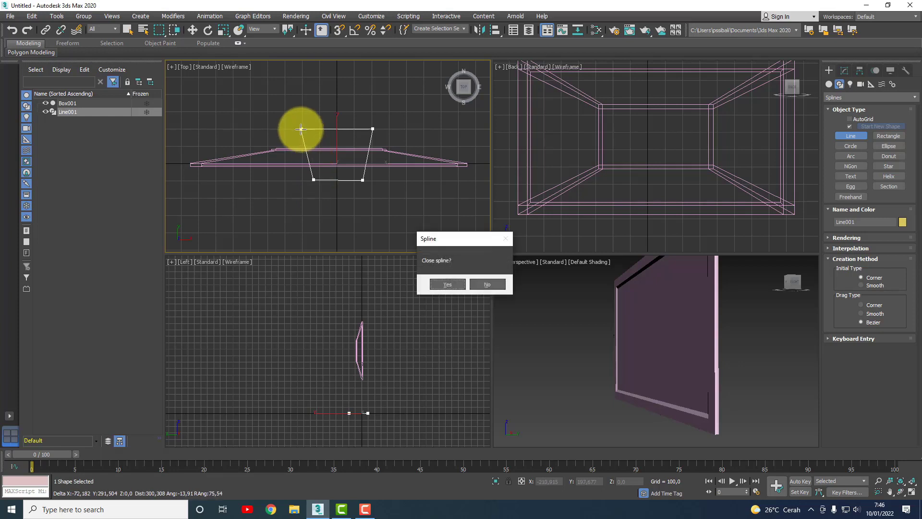
left_click(444, 284)
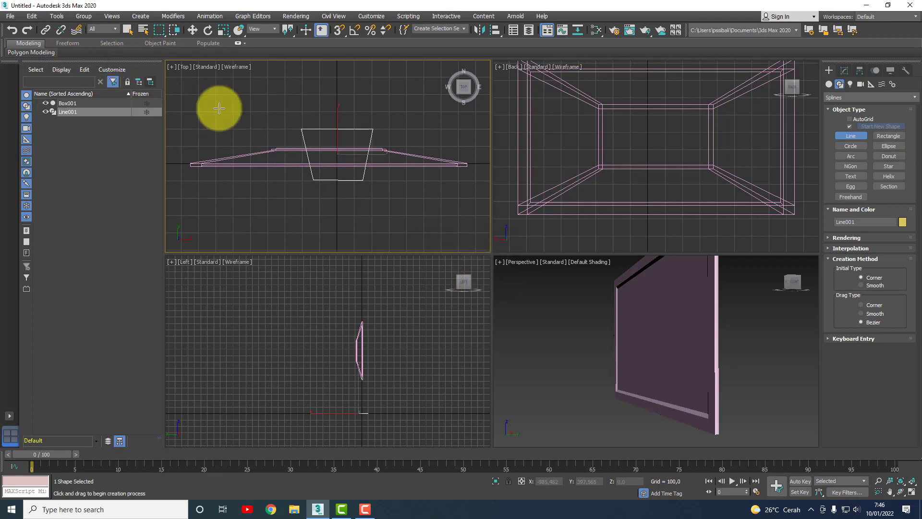
left_click(843, 71)
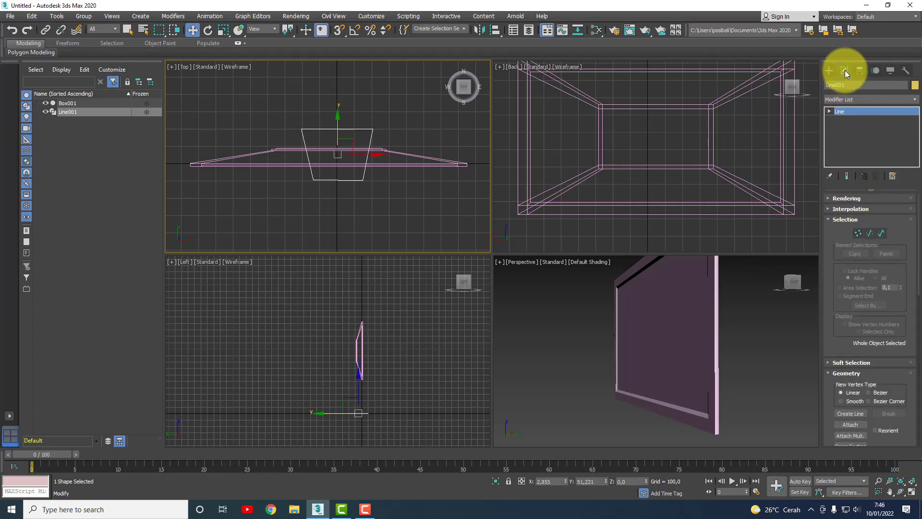
At Vertex level, move the trapezoid's lower-right corner to make the shape symmetric
left_click(859, 234)
scroll(358, 186, "up", 4)
left_click(366, 173)
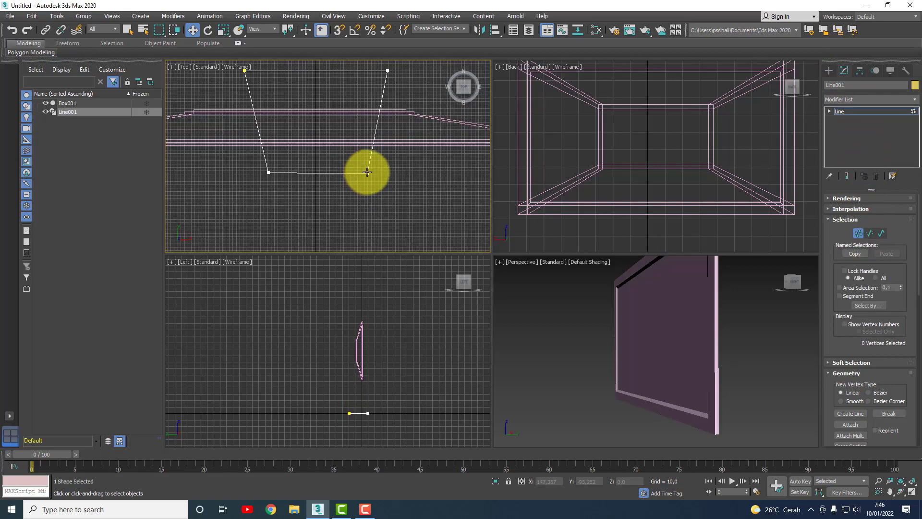
mouse_move(367, 159)
left_mouse_down()
mouse_move(369, 147)
mouse_move(388, 172)
left_mouse_up()
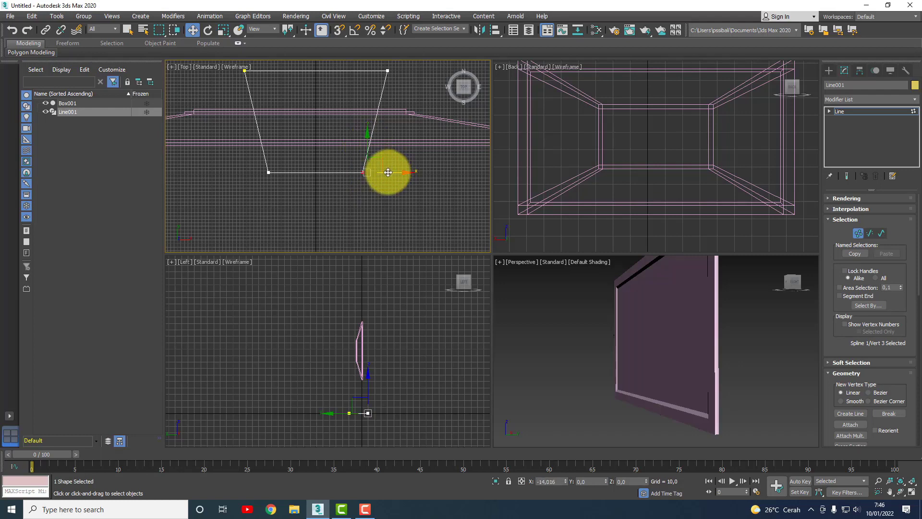
left_click(385, 193)
scroll(344, 180, "down", 2)
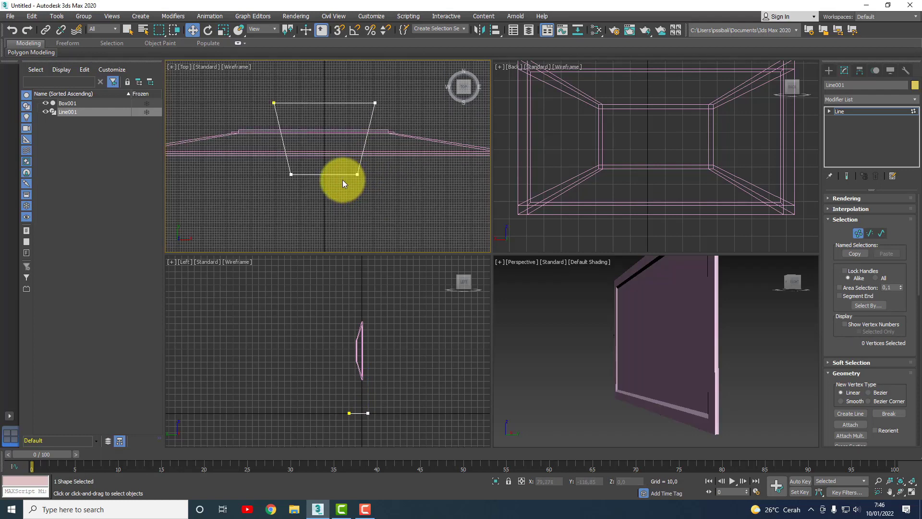
Return to object selection and zoom out in the Left view
left_click(128, 30)
left_click(414, 348)
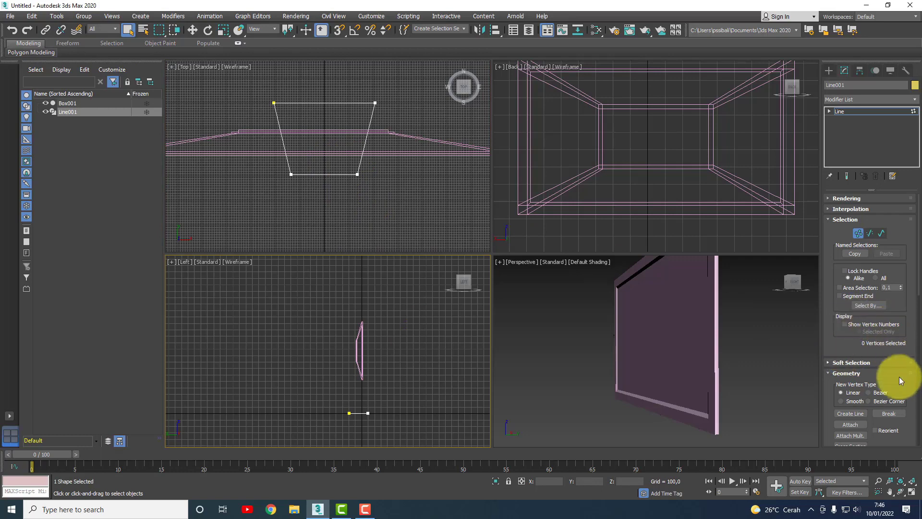
scroll(898, 376, "down", 5)
scroll(896, 371, "down", 1)
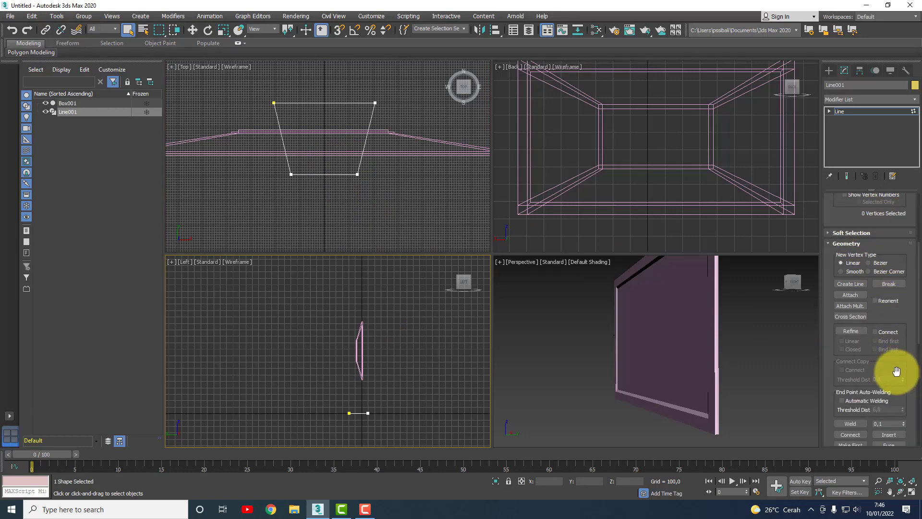
scroll(896, 370, "down", 1)
scroll(896, 370, "down", 1)
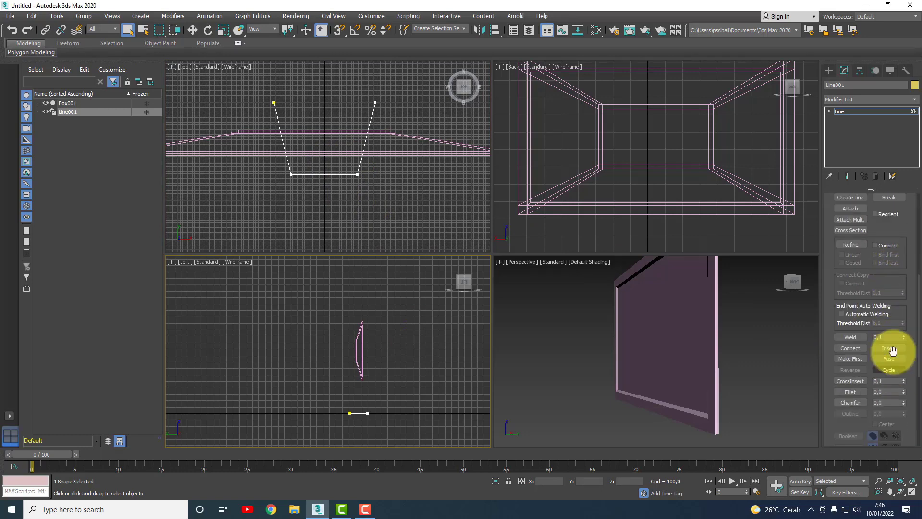
Add an Extrude modifier to Line001 with Amount 40, then deselect it
left_click(865, 100)
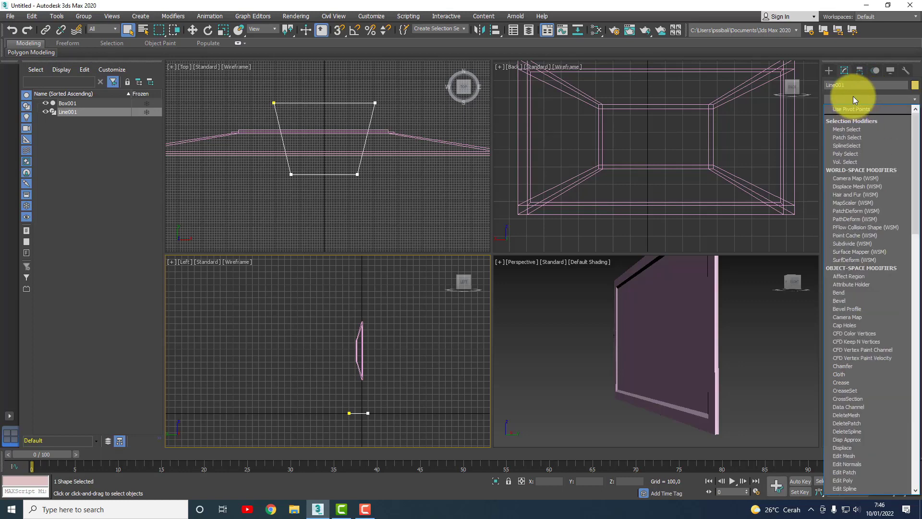
type("ex")
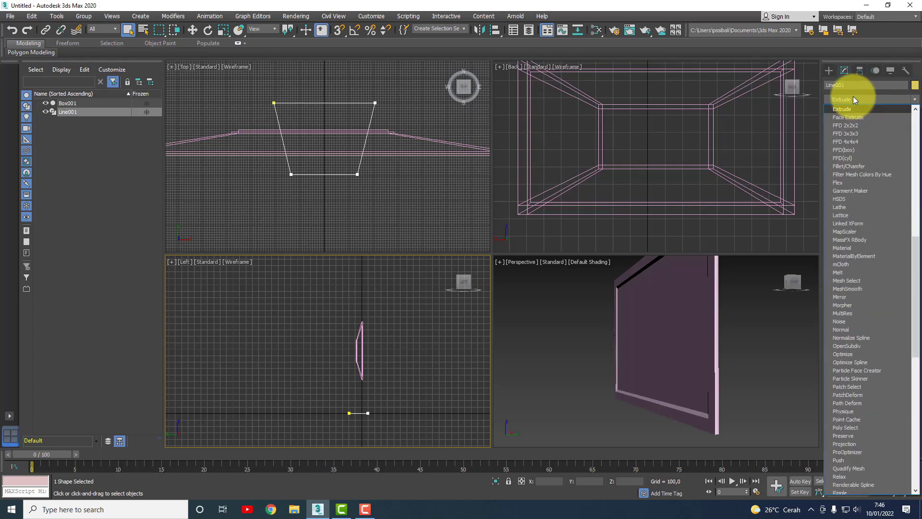
left_click(854, 108)
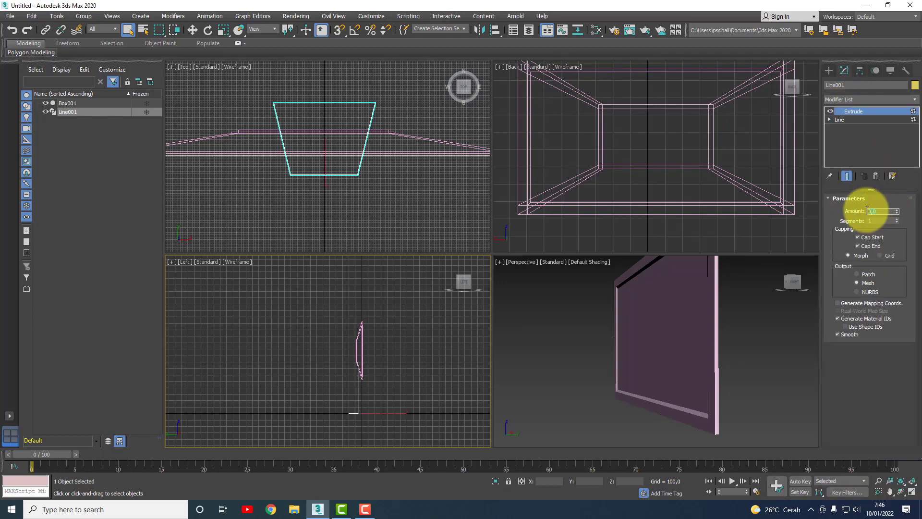
double_click(886, 211)
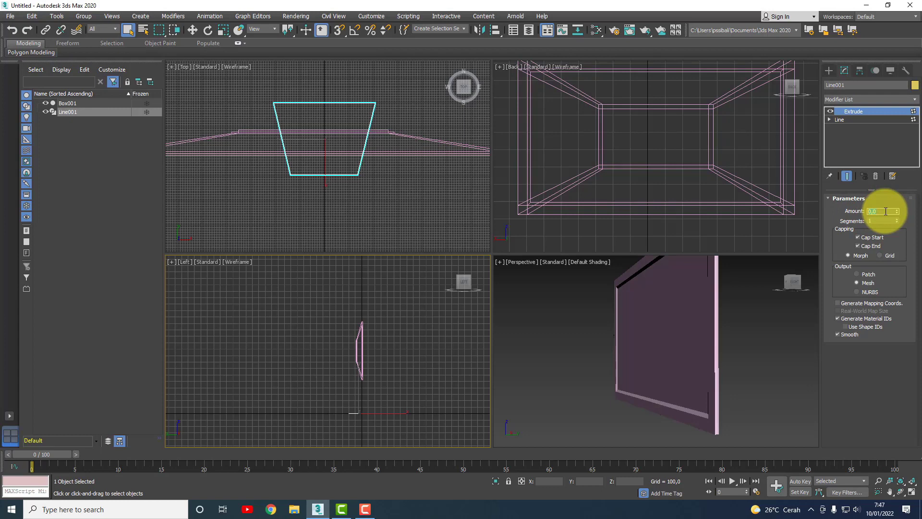
key("Return")
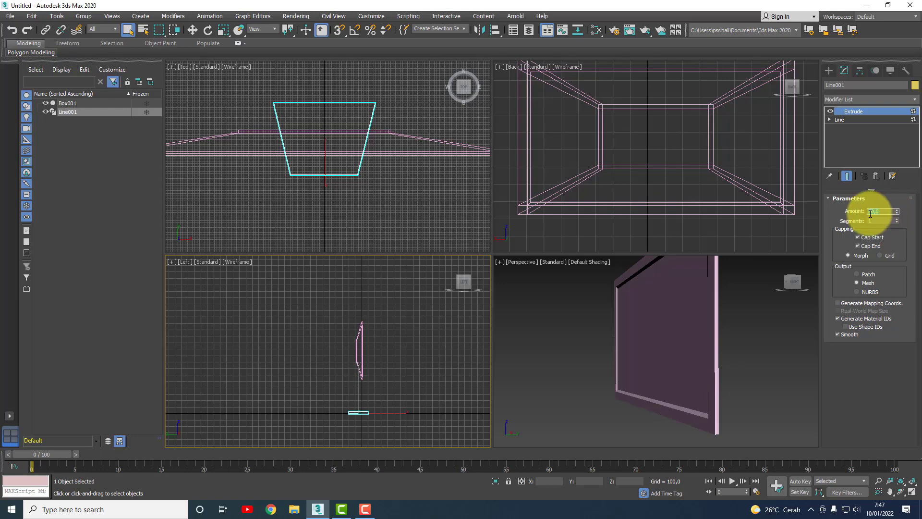
type("40")
key("Return")
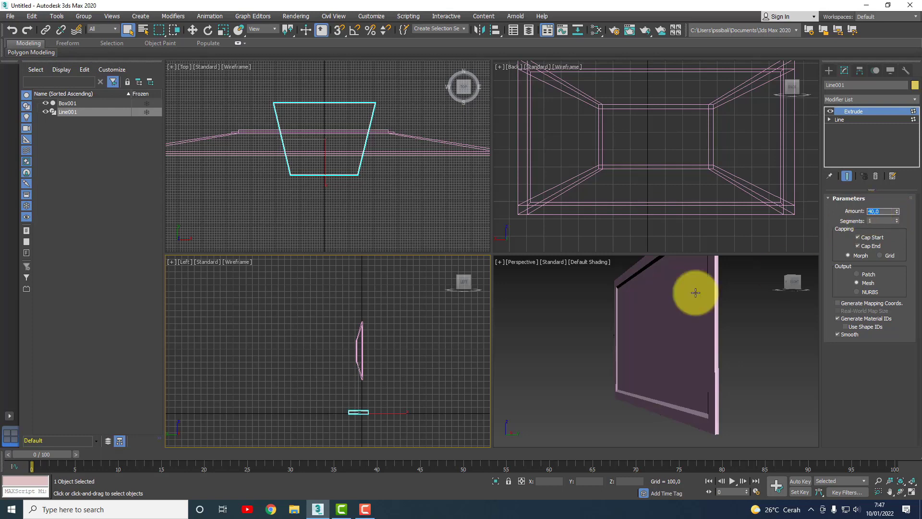
left_click(427, 392)
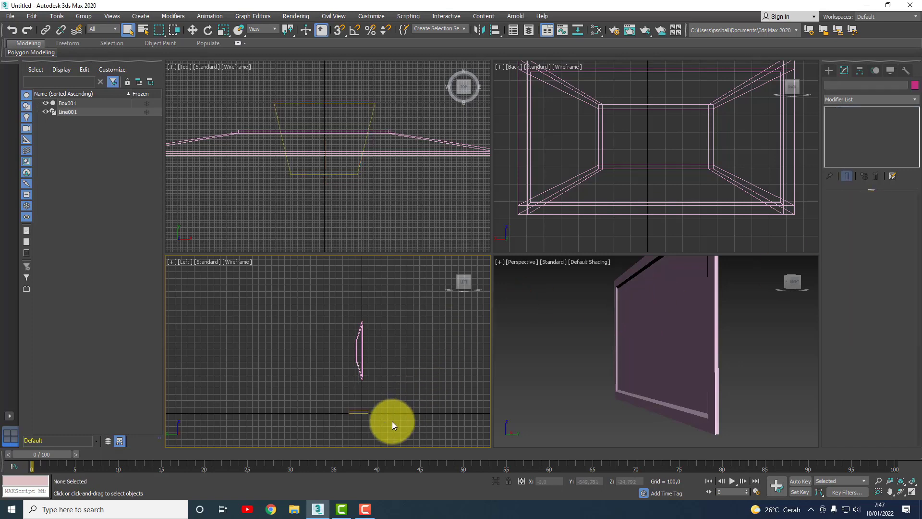
Fit and orbit the views, then widen the trapezoid base slightly and nudge it left
left_click(906, 486)
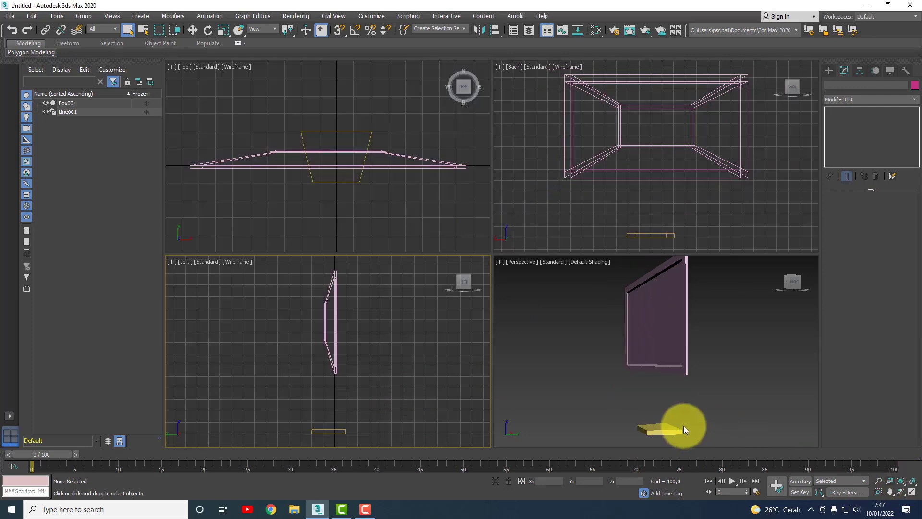
left_click(900, 491)
mouse_move(664, 398)
left_mouse_down()
mouse_move(685, 422)
mouse_move(755, 412)
mouse_move(714, 411)
left_mouse_up()
right_click(384, 220)
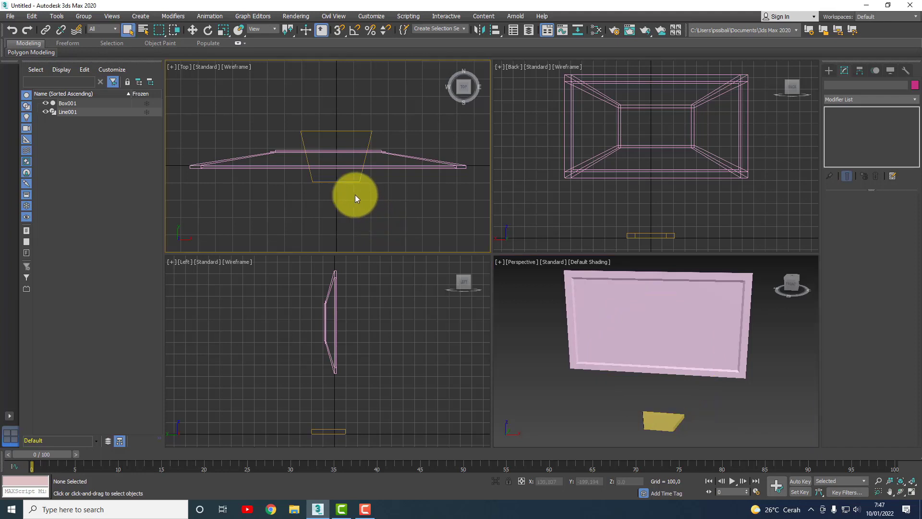
left_click(345, 182)
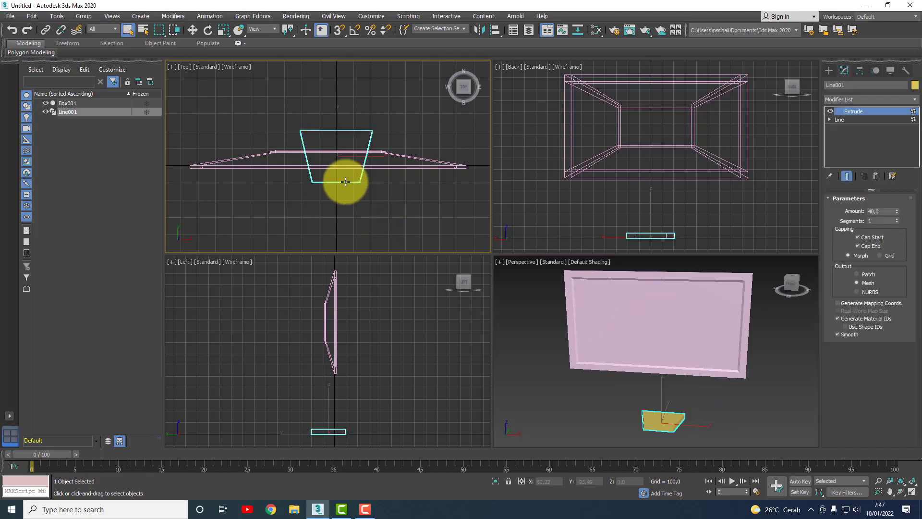
left_click(223, 31)
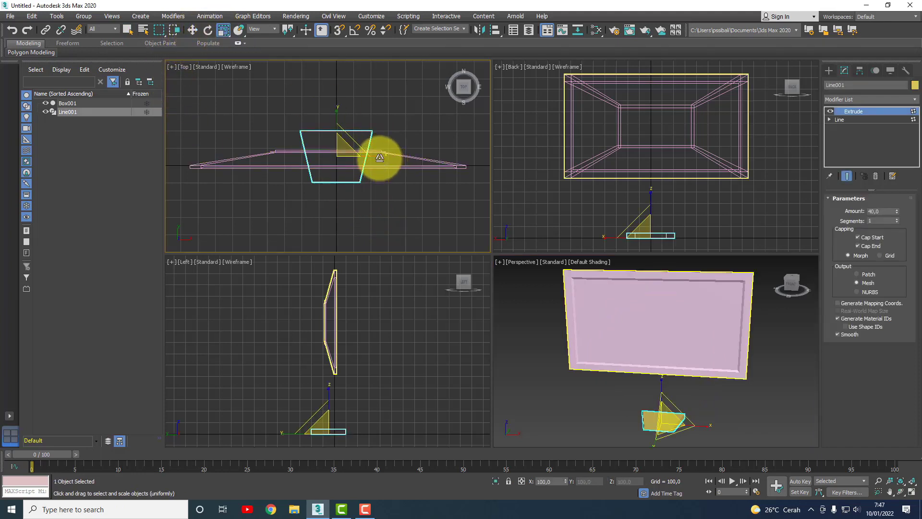
left_click_drag(381, 154, 395, 156)
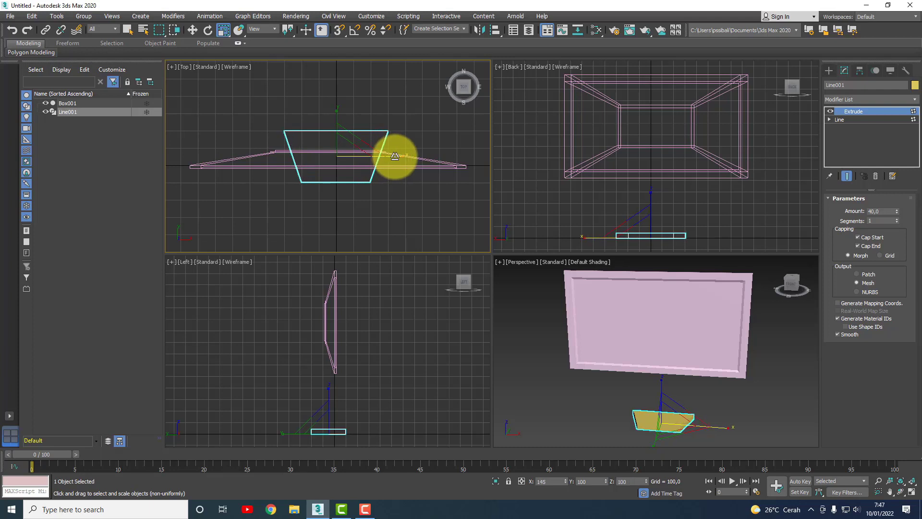
left_click(192, 30)
left_click_drag(373, 157, 373, 157)
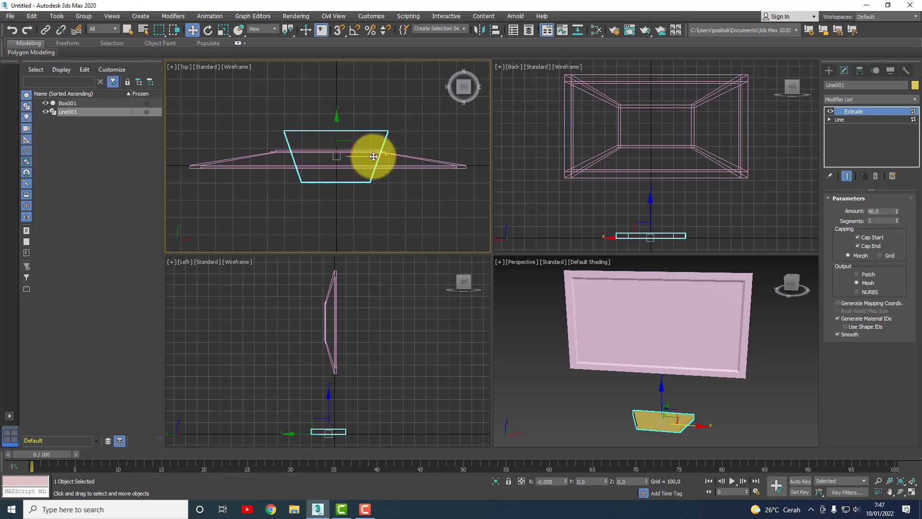
left_click(405, 198)
Shift the pink monitor panel slightly right and reselect the trapezoid base
left_click(416, 168)
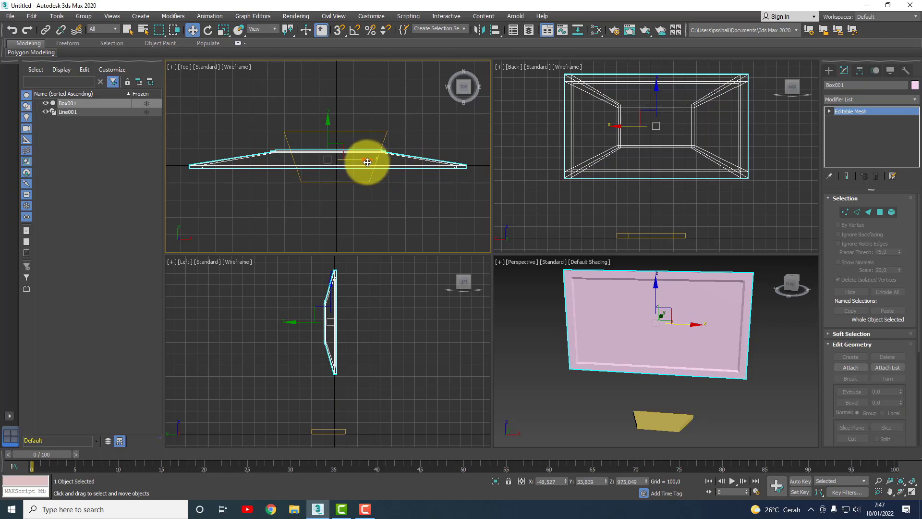
left_click_drag(366, 161, 373, 162)
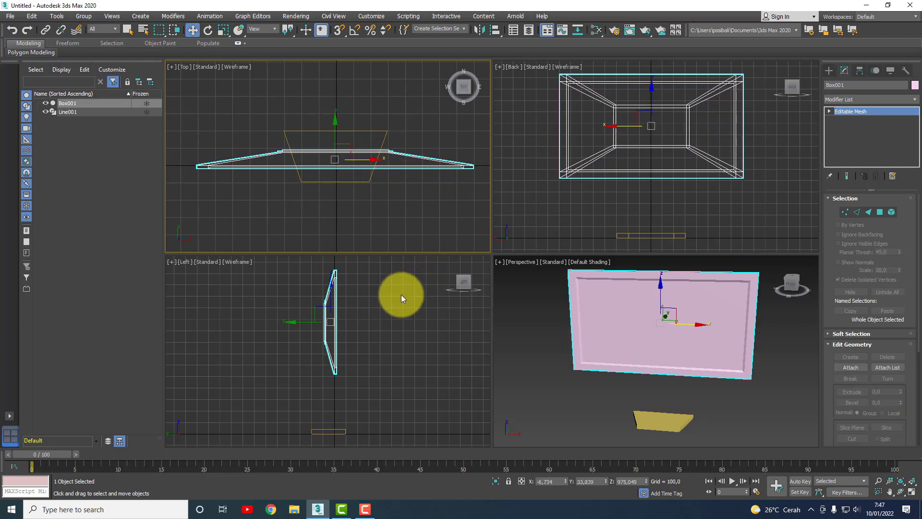
left_click(387, 328)
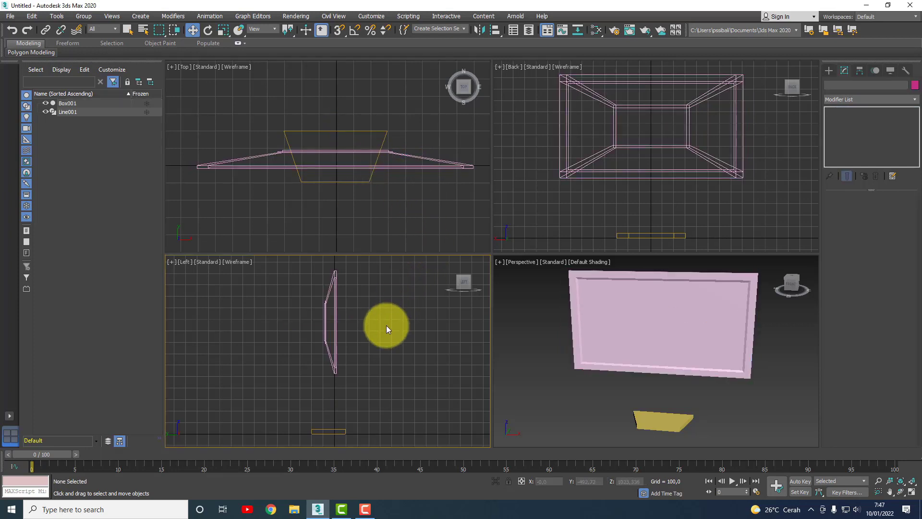
left_click(350, 182)
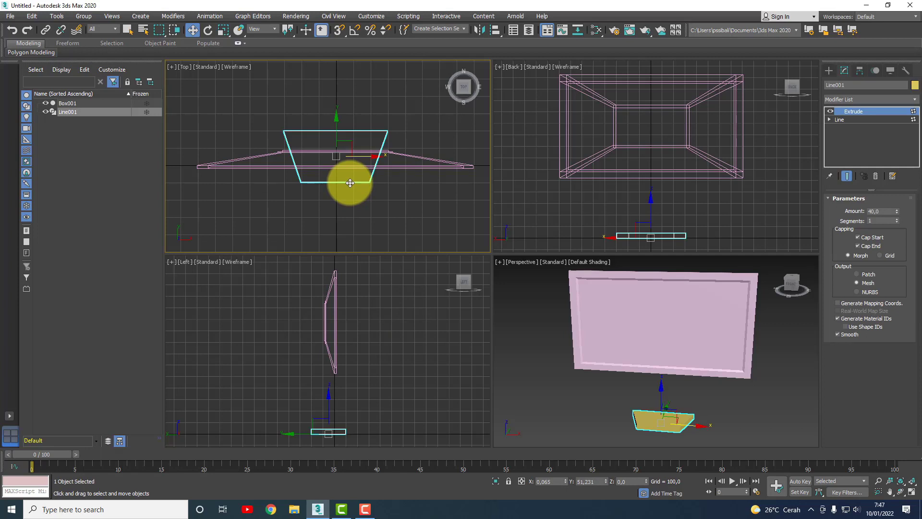
Convert Line001 to an Editable Mesh, clone four vertices rightward, and switch to Polygon level
right_click(350, 183)
mouse_move(389, 279)
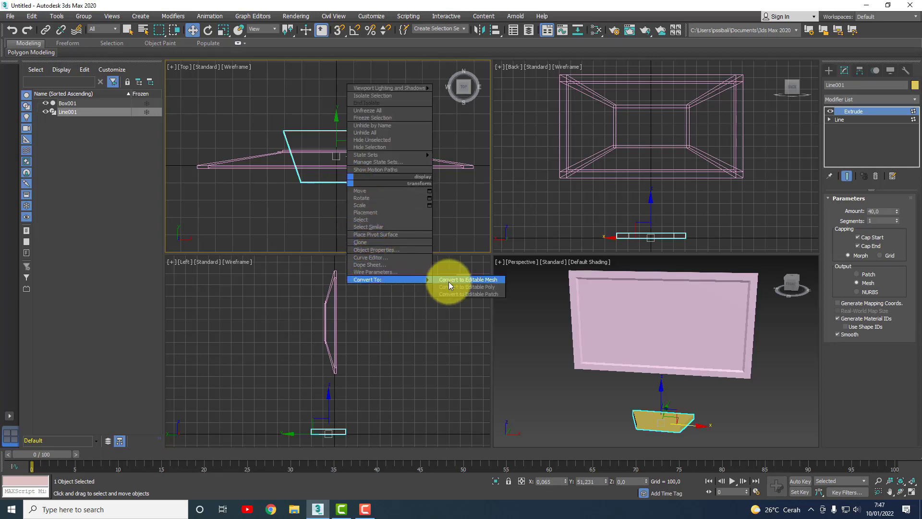
left_click(456, 280)
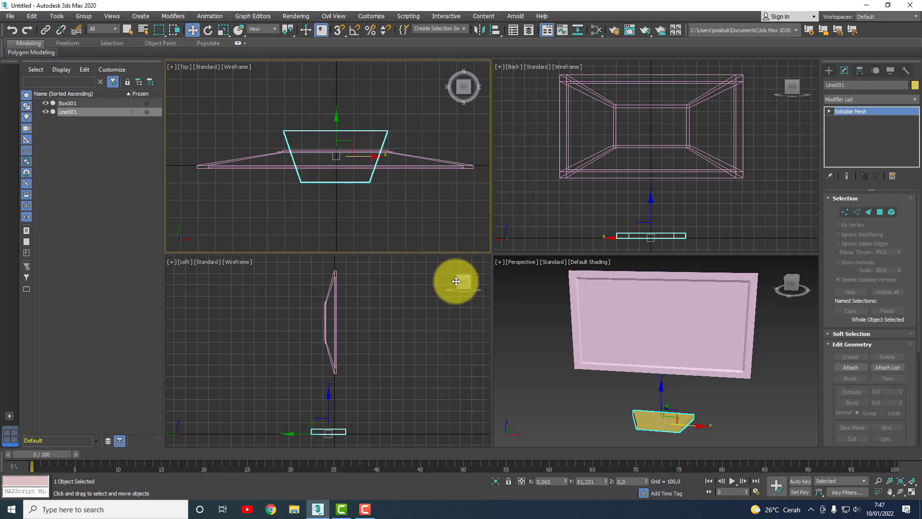
left_click(845, 212)
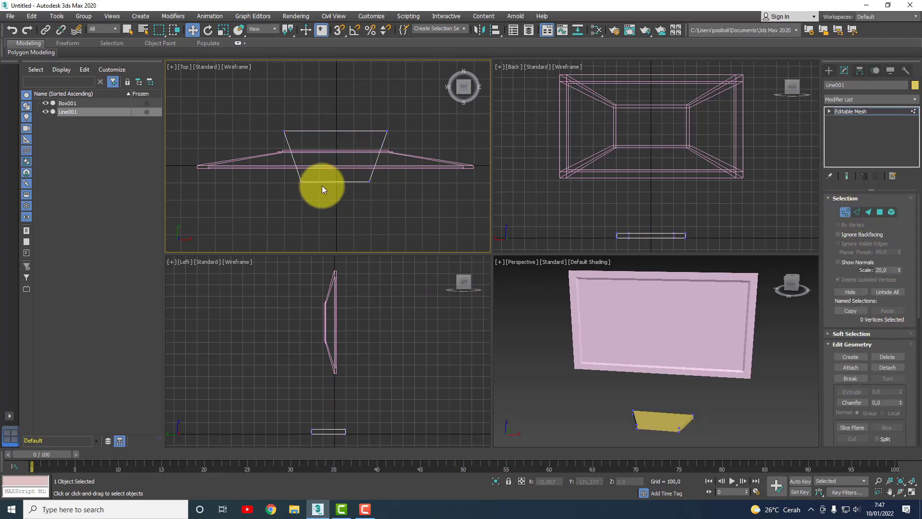
left_click_drag(276, 119, 311, 197)
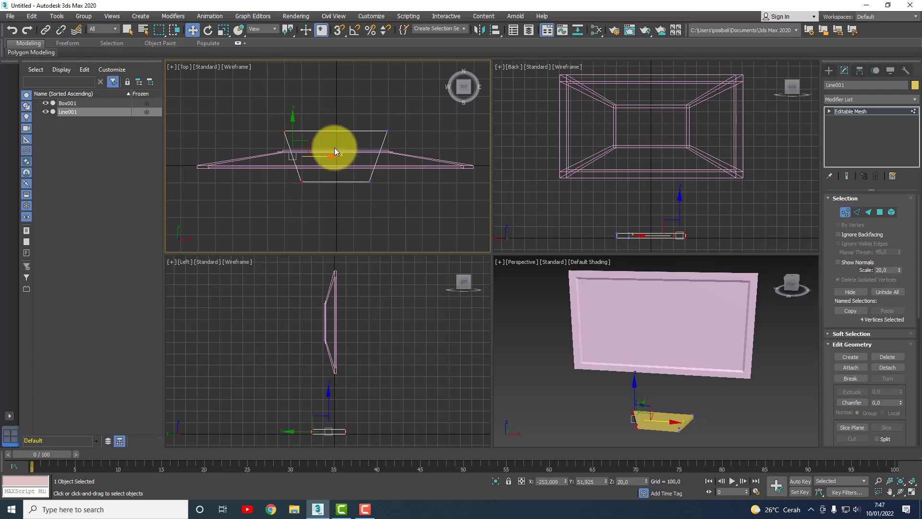
left_click_drag(327, 156, 356, 154)
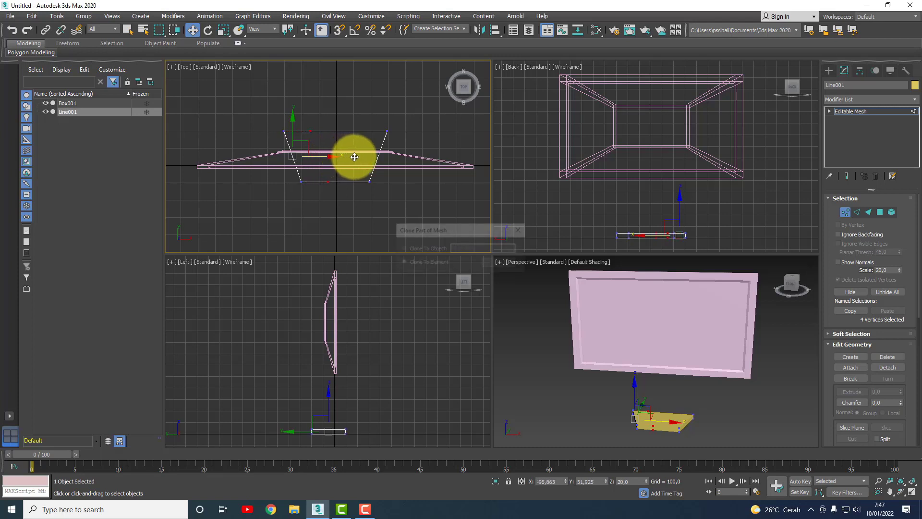
left_click(497, 265)
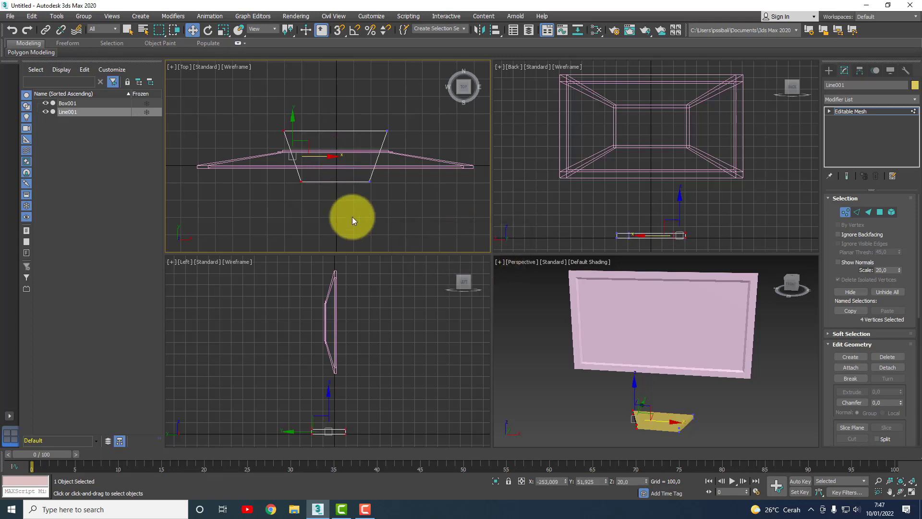
left_click(352, 217)
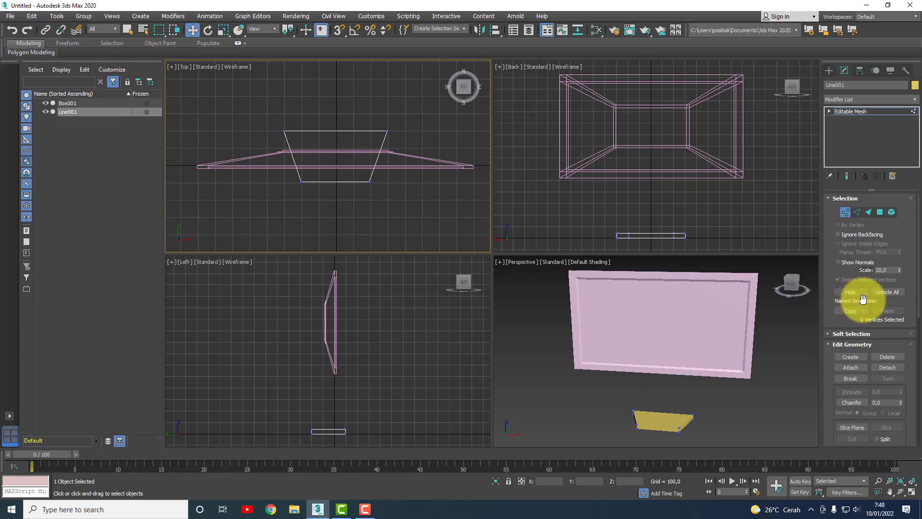
left_click(879, 214)
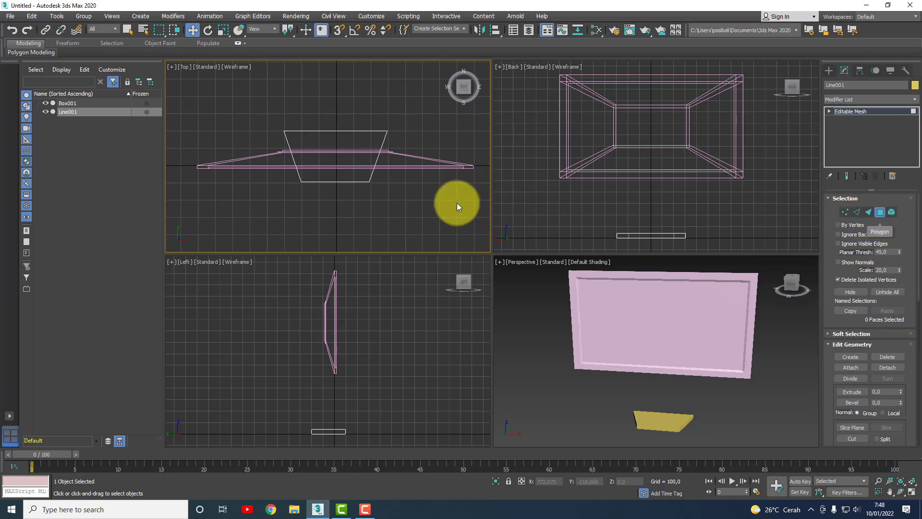
Extrude the base's top faces upward twice, then return to Vertex level
left_click(341, 140)
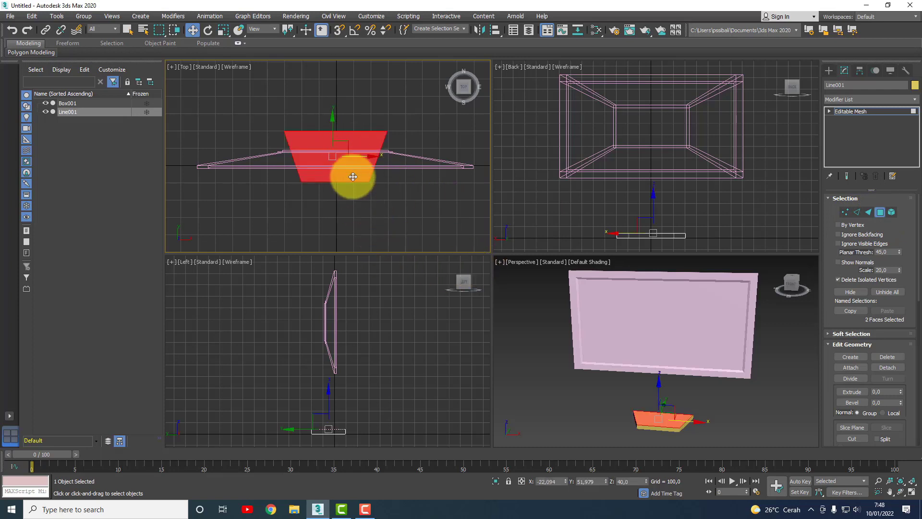
left_click(852, 391)
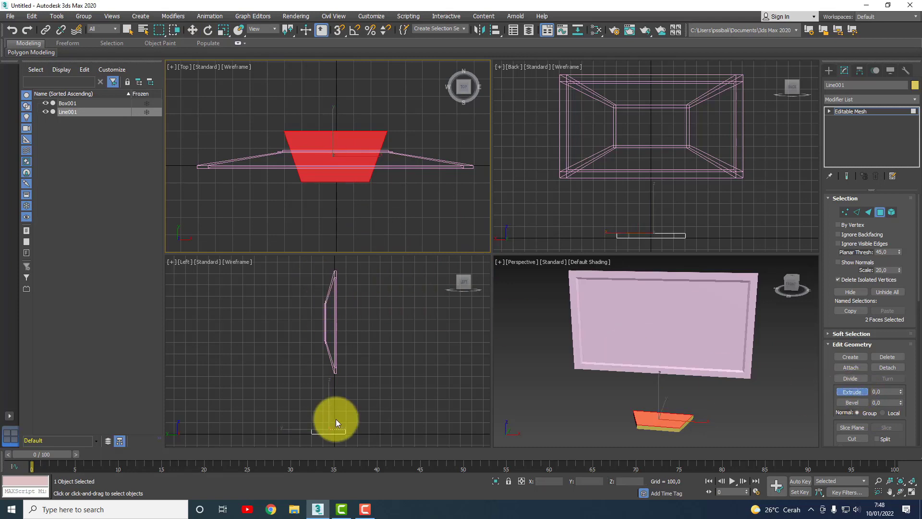
left_click_drag(364, 157, 359, 155)
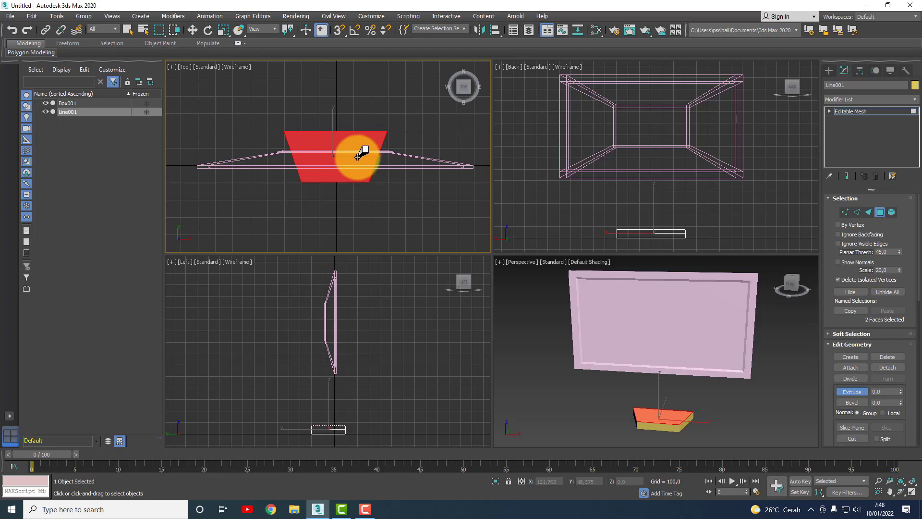
left_click_drag(358, 156, 358, 154)
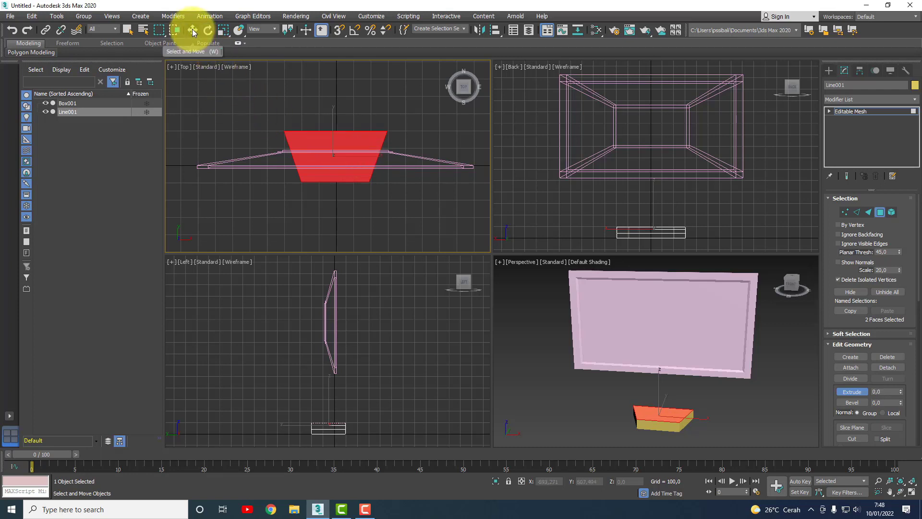
left_click(134, 30)
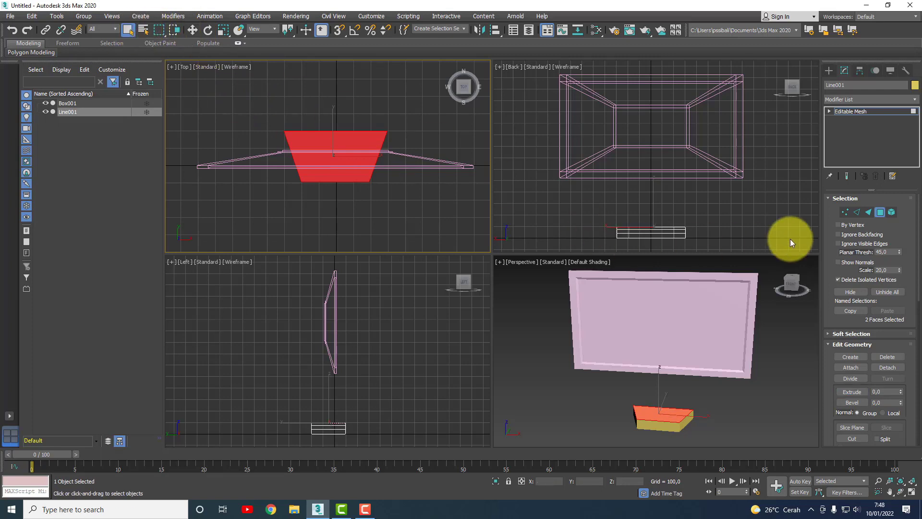
left_click(845, 213)
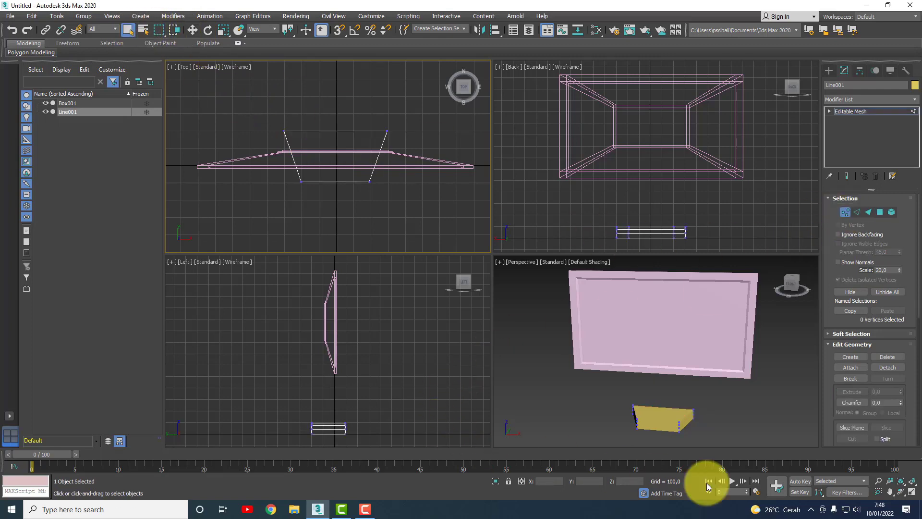
Maximize the side view, select the base's top-edge vertices and scale them narrower
left_click(911, 492)
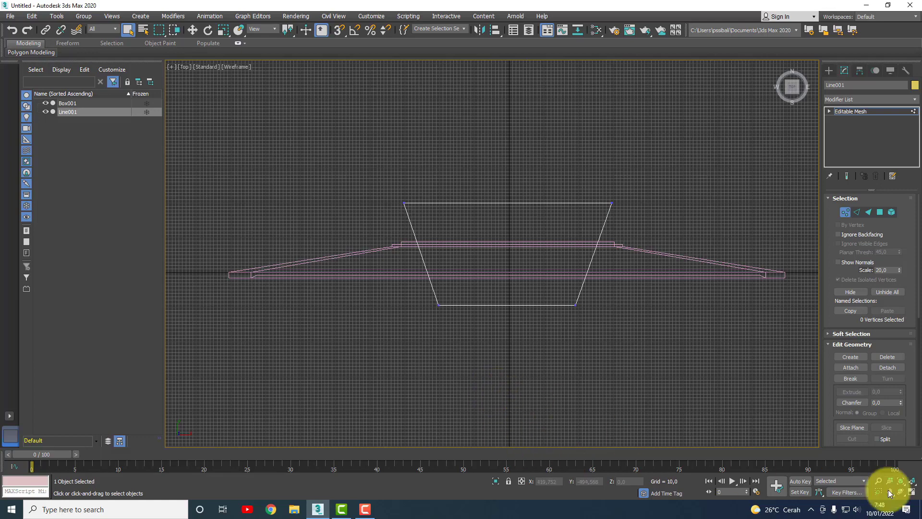
left_click(911, 492)
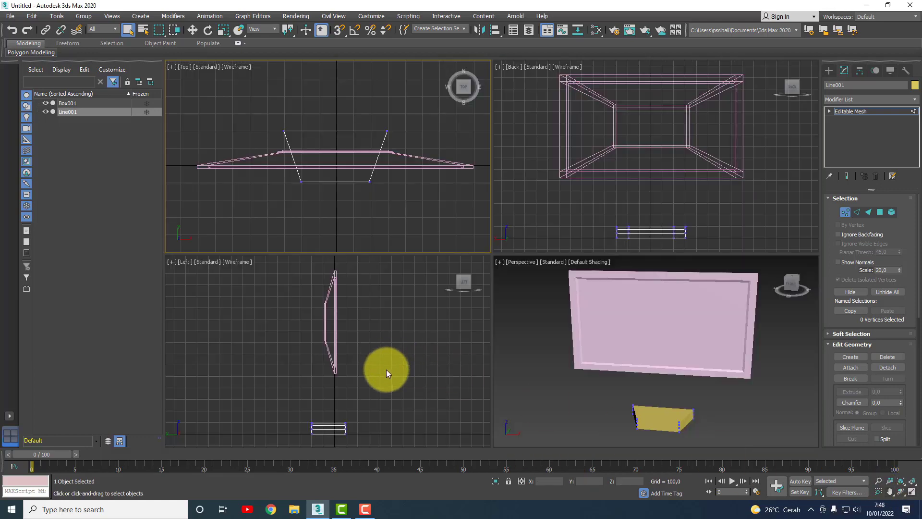
left_click(386, 370)
left_click(911, 492)
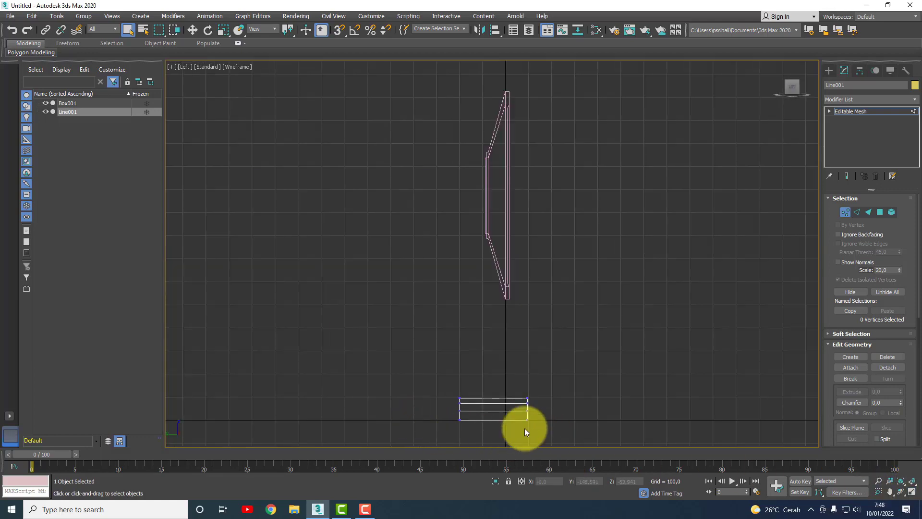
scroll(519, 426, "up", 3)
scroll(516, 426, "up", 2)
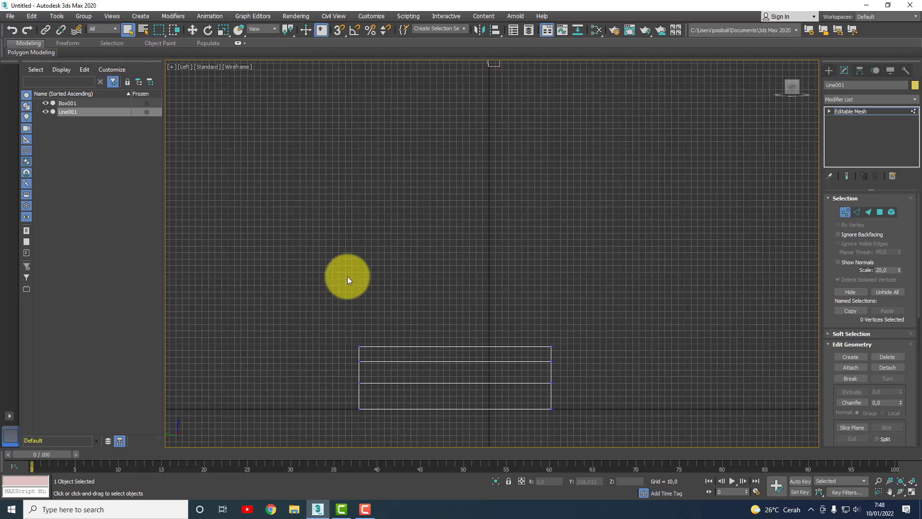
left_click_drag(318, 286, 585, 379)
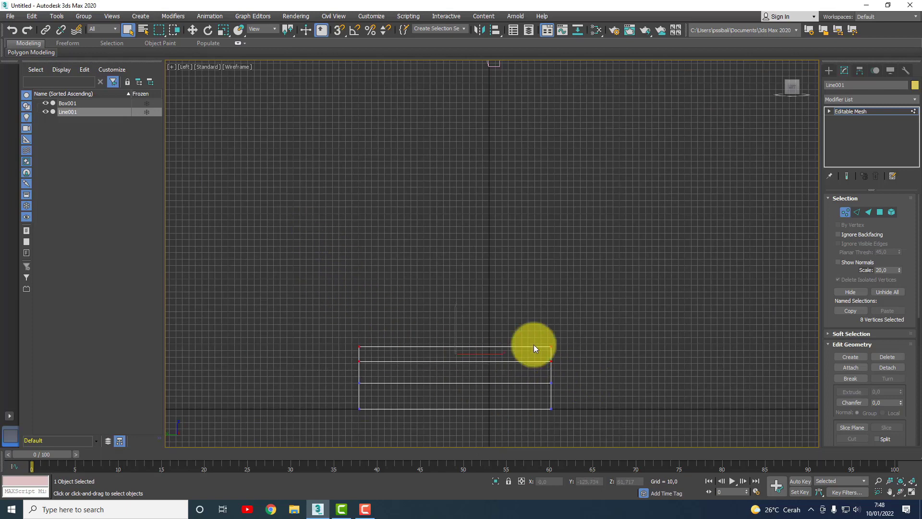
left_click(224, 30)
mouse_move(457, 346)
left_mouse_down()
mouse_move(404, 408)
mouse_move(382, 392)
left_mouse_up()
Shift the top-edge vertices left, narrow them further, and lower them slightly
left_click(192, 30)
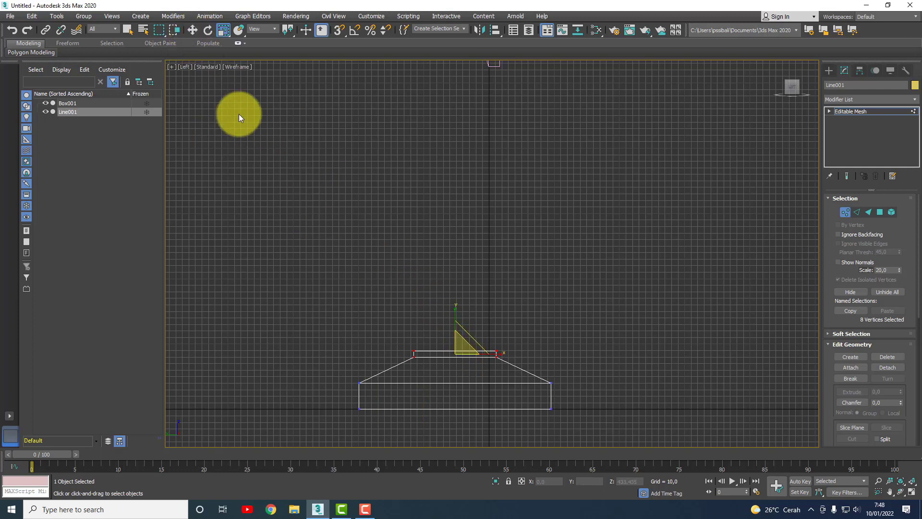
left_click(197, 31)
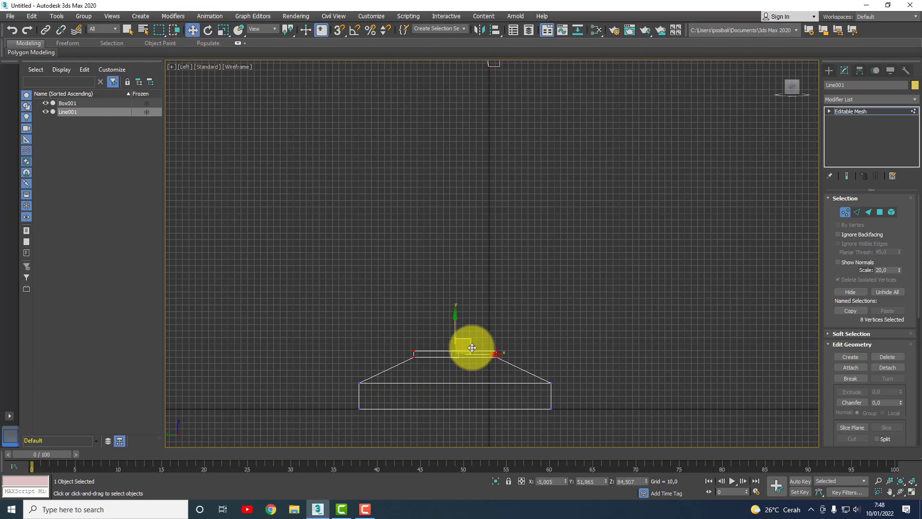
left_click_drag(469, 346, 418, 345)
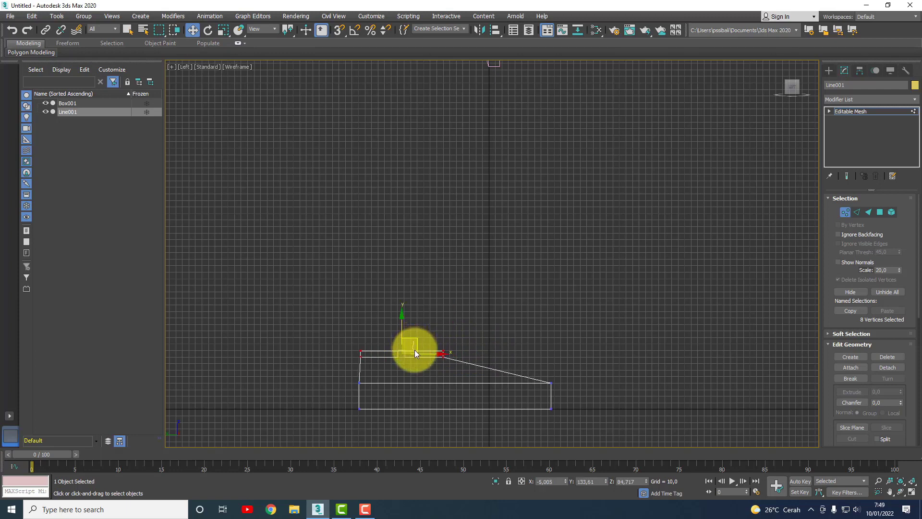
left_click(407, 326)
left_click_drag(357, 336, 449, 362)
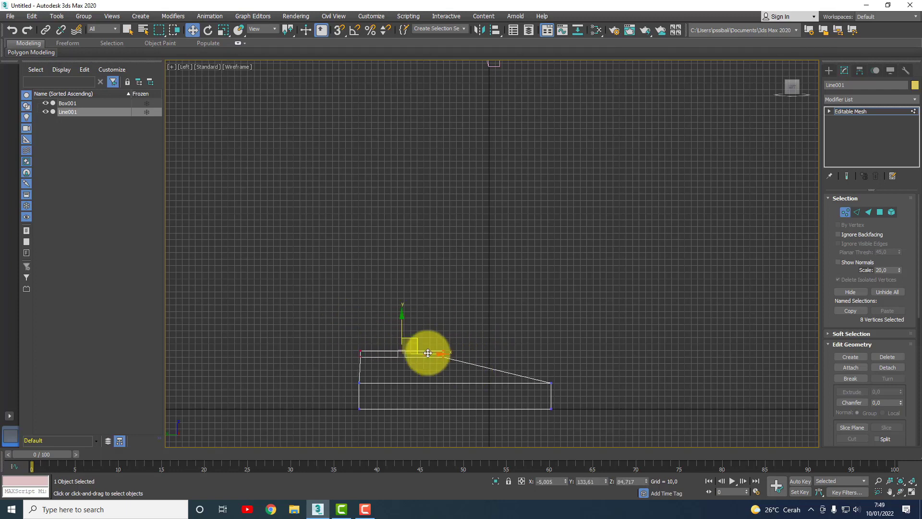
left_click(223, 30)
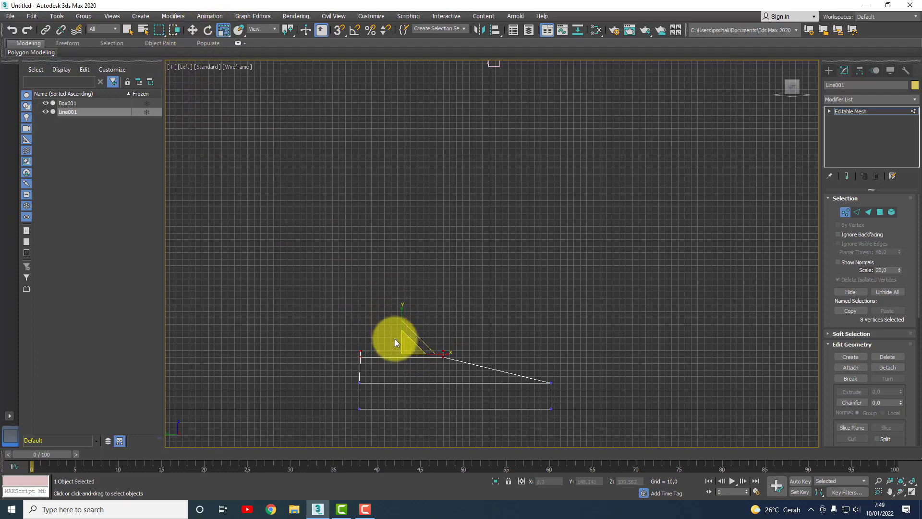
left_click_drag(405, 344, 362, 373)
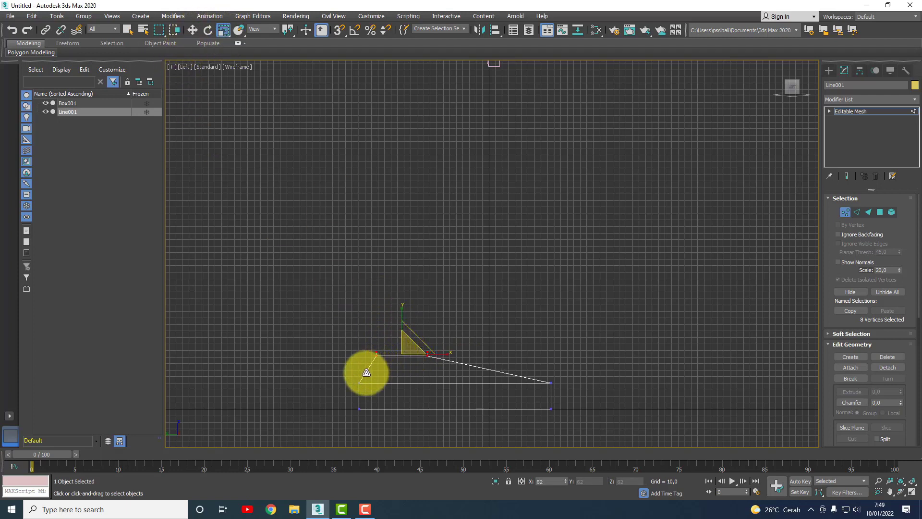
left_click(201, 30)
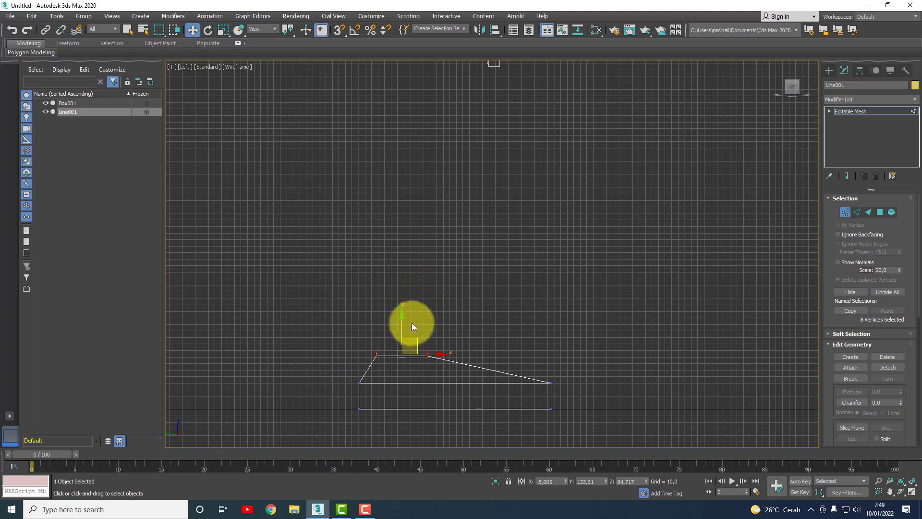
left_click_drag(411, 323, 403, 331)
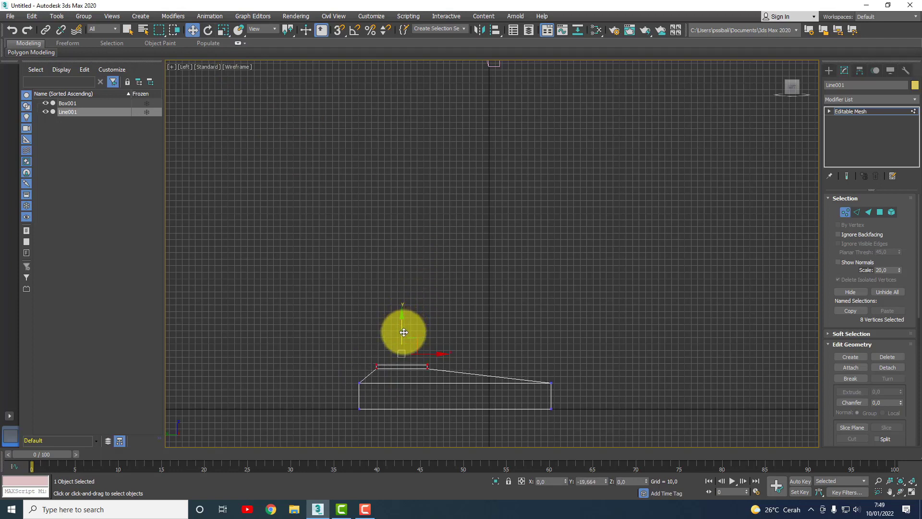
left_click_drag(403, 330, 403, 332)
Shrink four top vertices slightly and restore the four-viewport layout
left_click(422, 361)
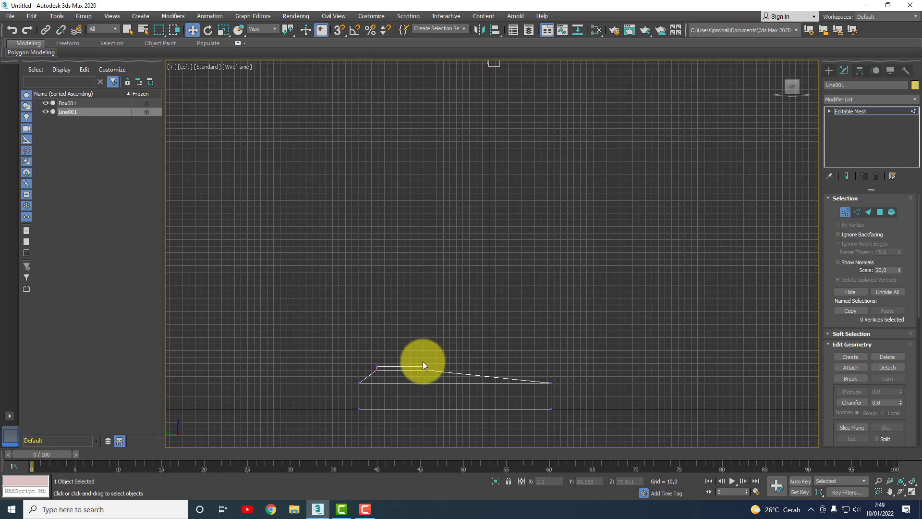
left_click_drag(434, 368, 434, 367)
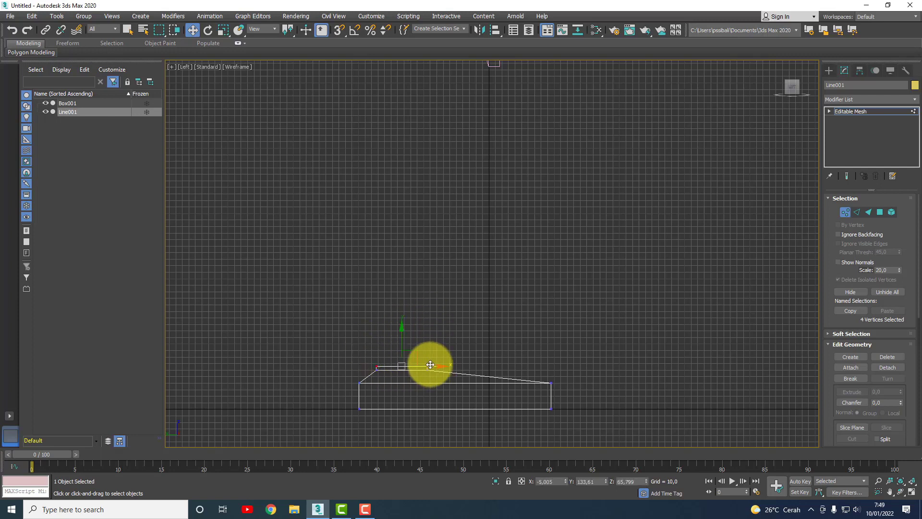
left_click(226, 31)
left_click_drag(405, 355, 404, 361)
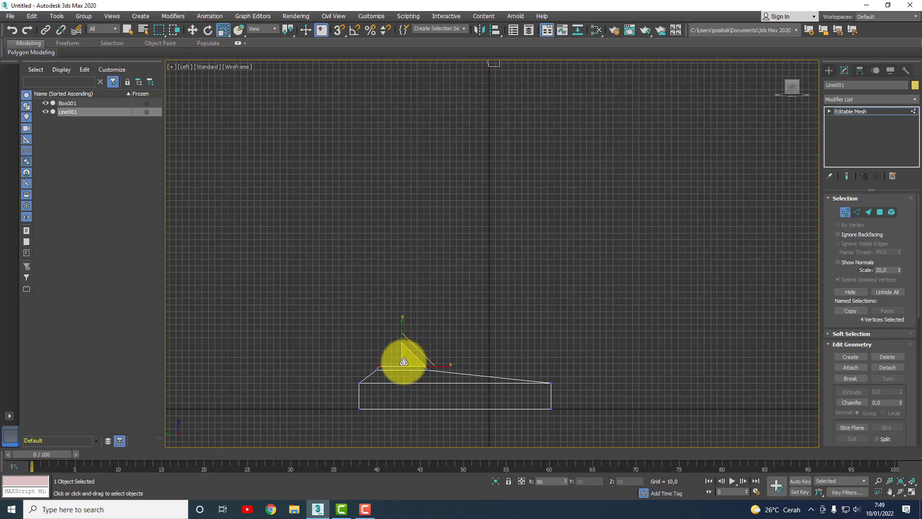
left_click(506, 322)
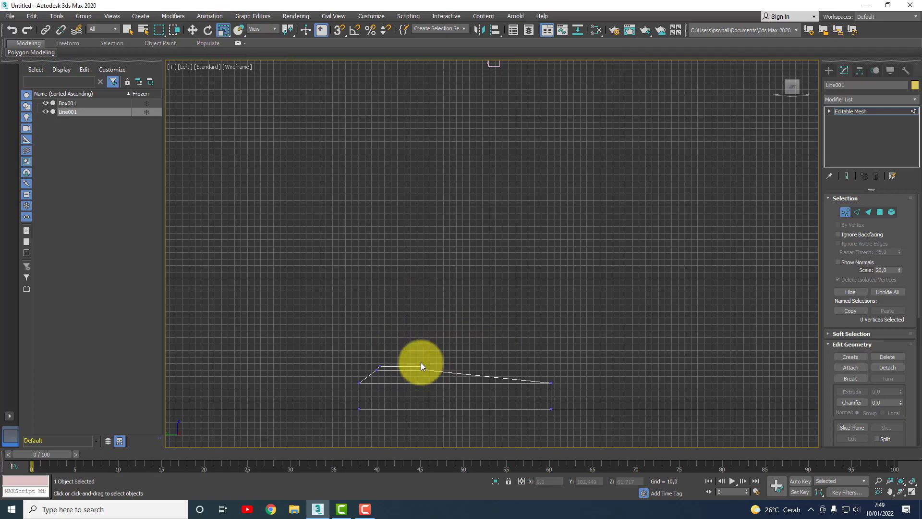
left_click(906, 490)
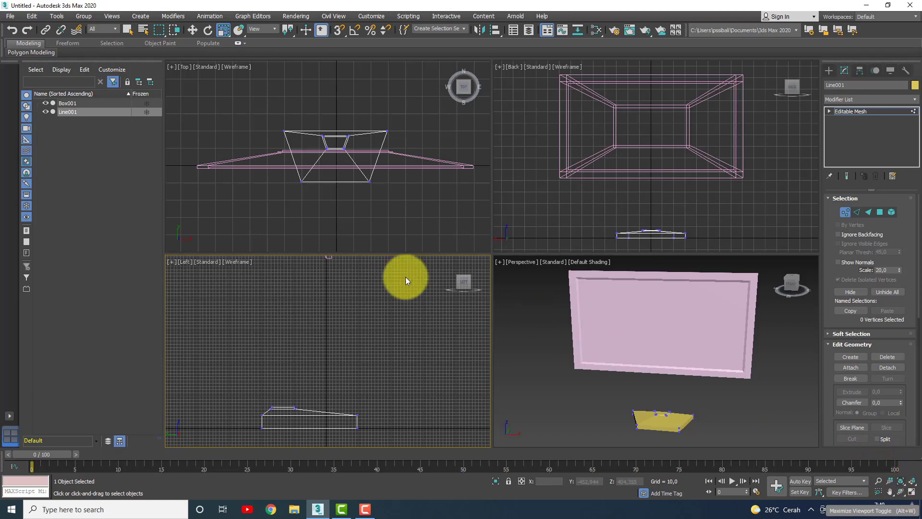
Leave vertex editing and orbit the Perspective view to inspect the monitor above the base
left_click(376, 214)
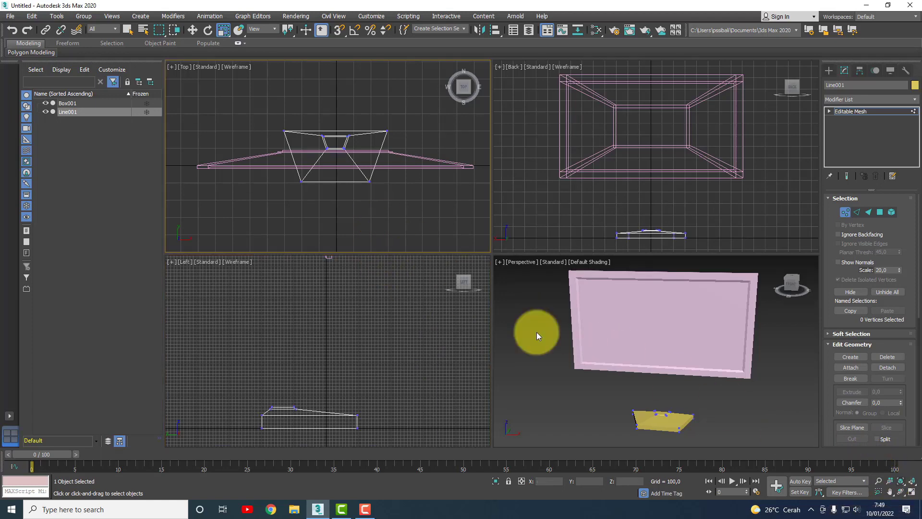
left_click(541, 364)
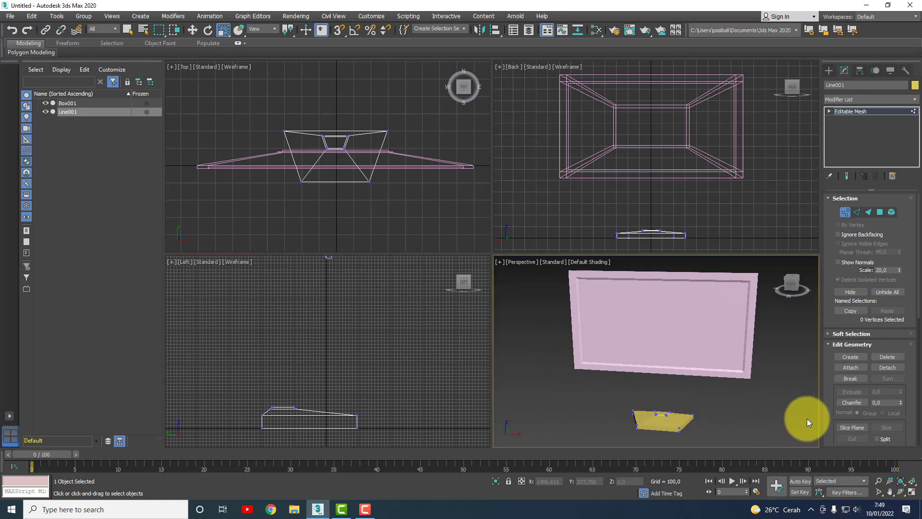
left_click(847, 214)
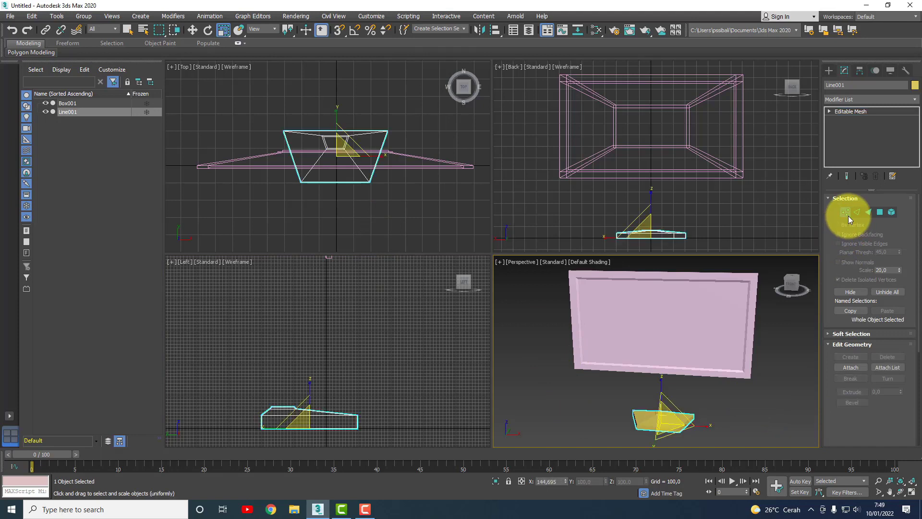
left_click(752, 391)
left_click(910, 491)
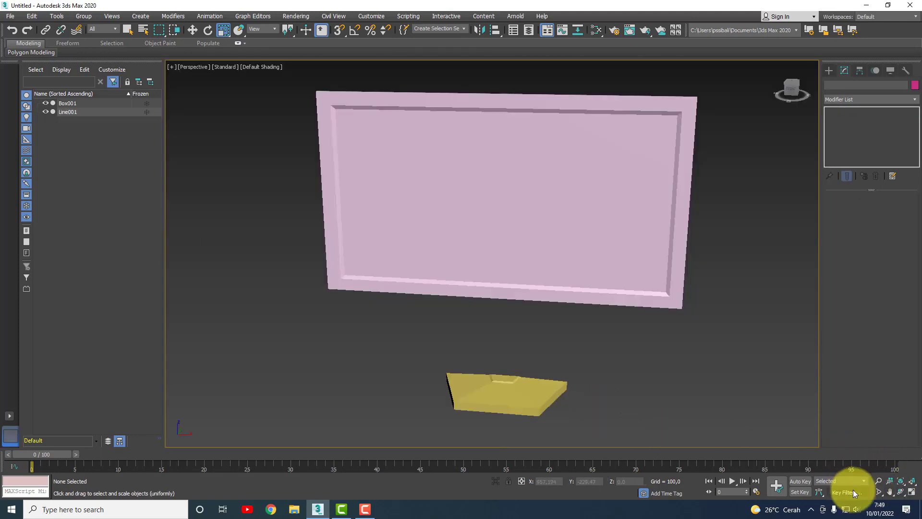
left_click(900, 491)
mouse_move(568, 402)
left_mouse_down()
mouse_move(403, 376)
mouse_move(506, 379)
left_mouse_up()
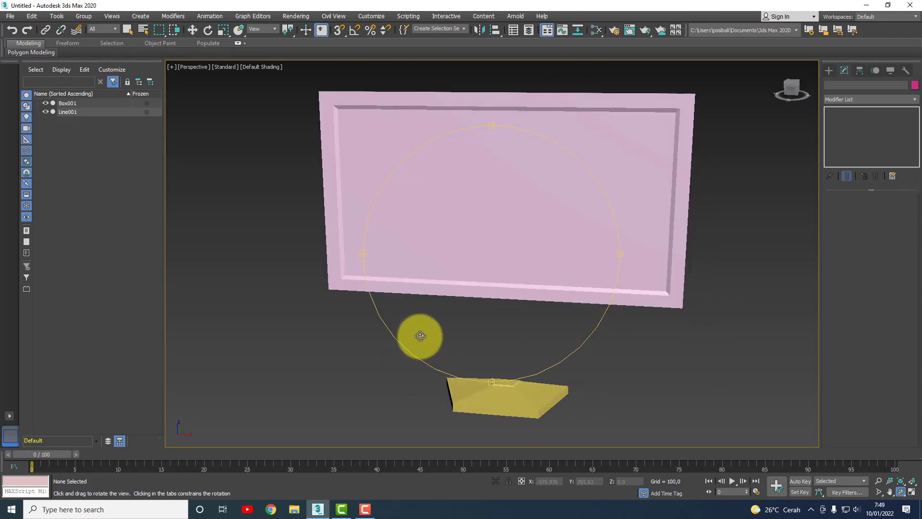
mouse_move(418, 331)
left_mouse_down()
mouse_move(492, 311)
mouse_move(529, 312)
left_mouse_up()
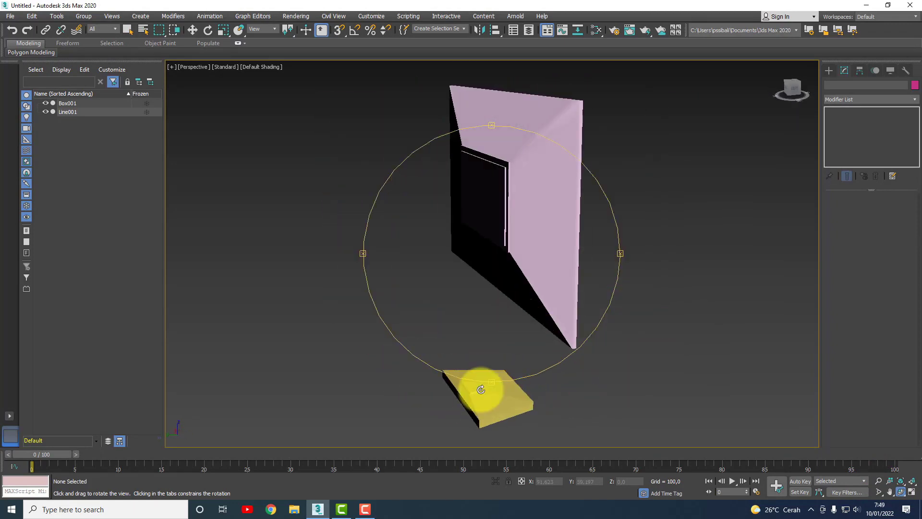
left_click(911, 491)
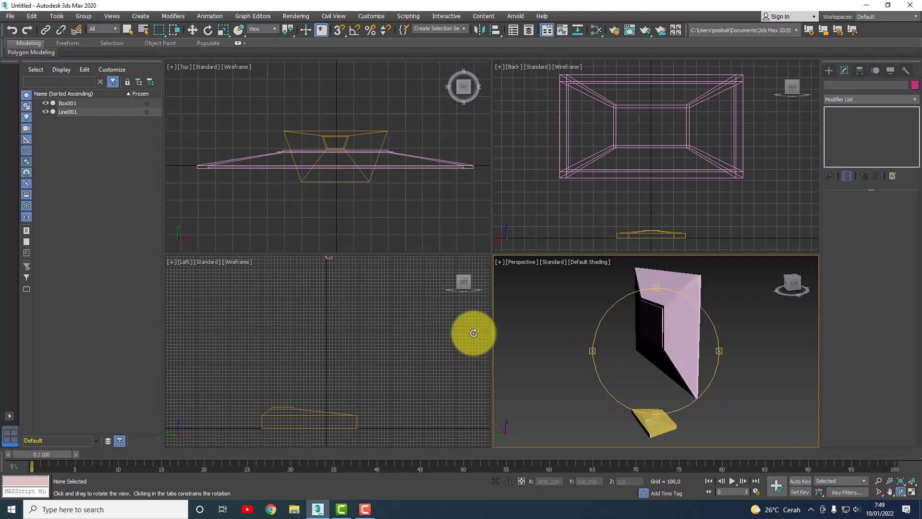
right_click(354, 197)
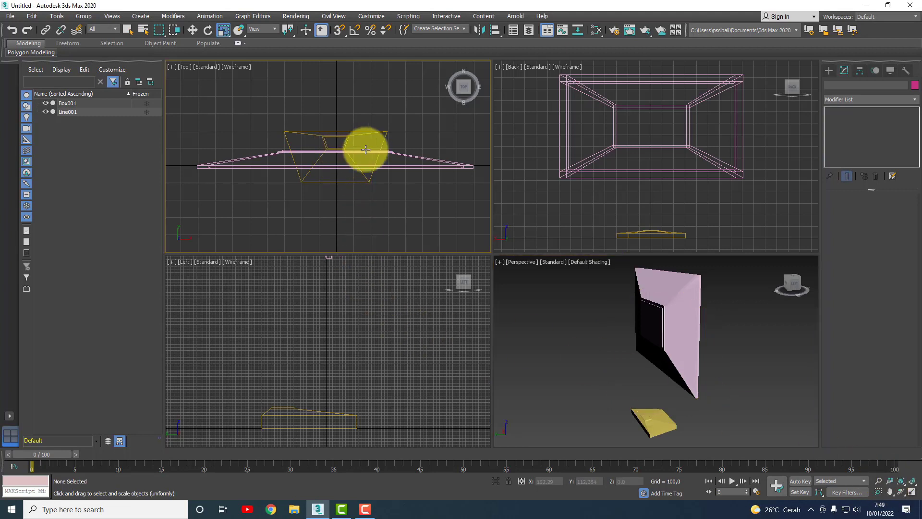
Select Line001 at Polygon level and pick the small top face of the base
left_click(370, 177)
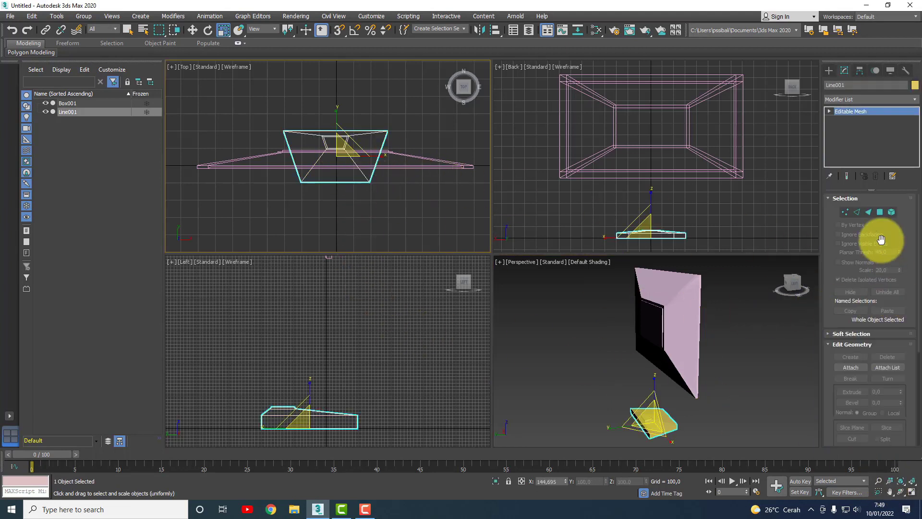
left_click(881, 214)
left_click(339, 143)
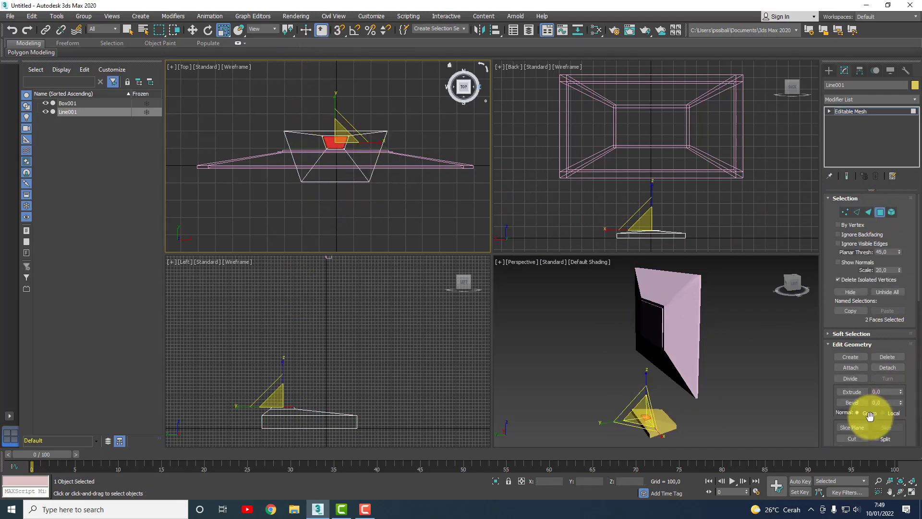
scroll(864, 410, "down", 3)
Extrude the selected top face upward into a tall neck column, then shorten it slightly
left_click(857, 320)
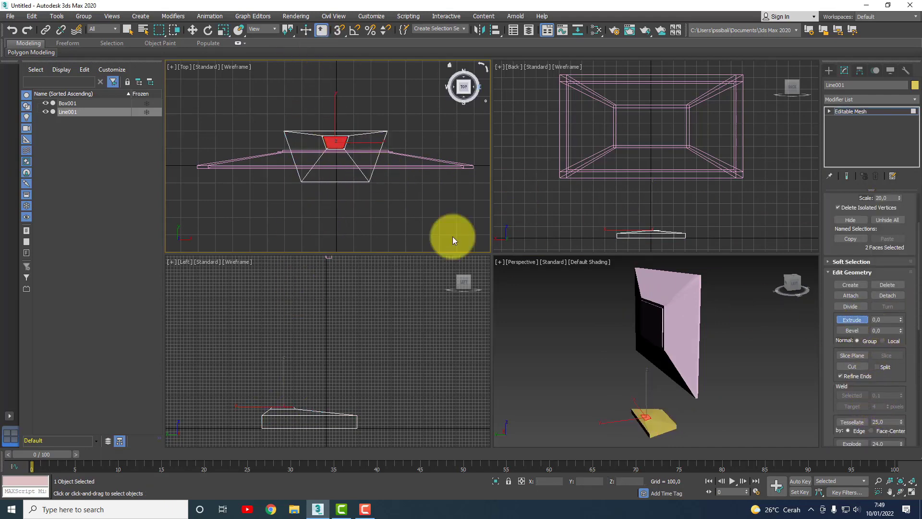
left_click_drag(338, 143, 360, 21)
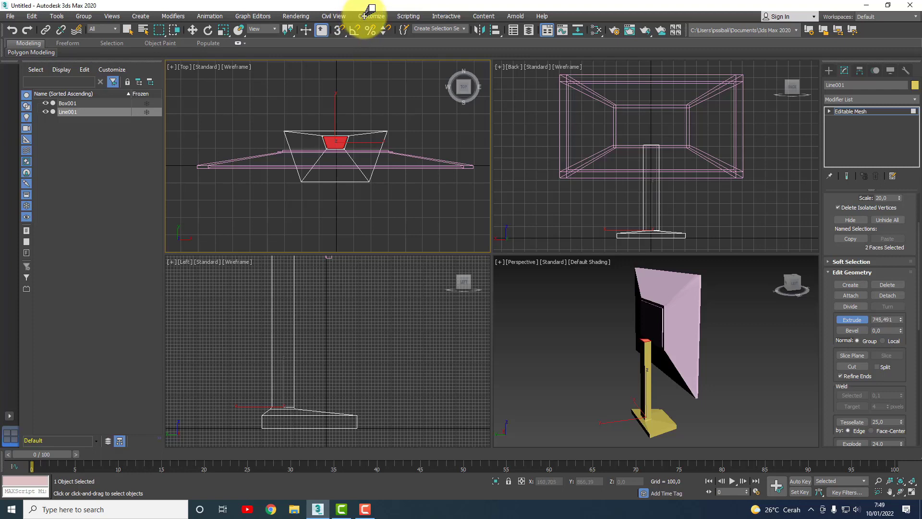
left_click_drag(364, 16, 368, 68)
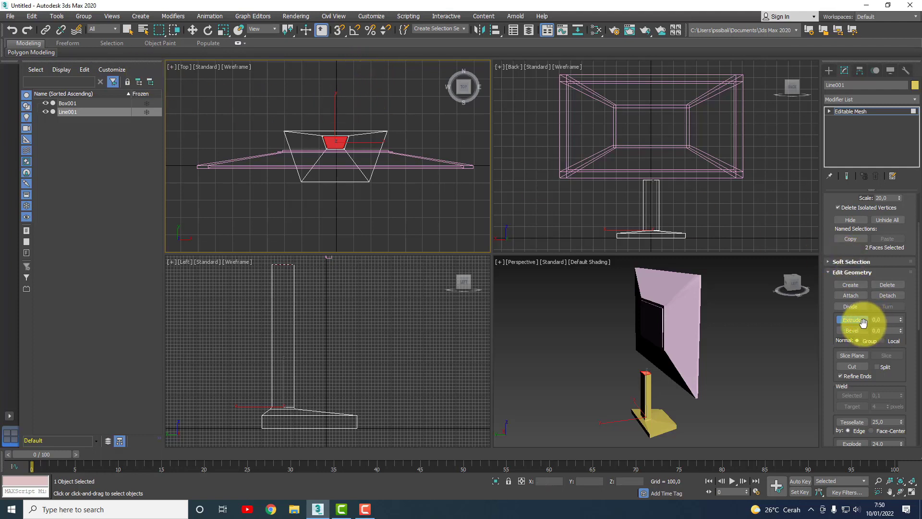
scroll(862, 266, "up", 2)
Return Line001 to object level and lower the pink monitor panel Box001 toward the stand
key("r")
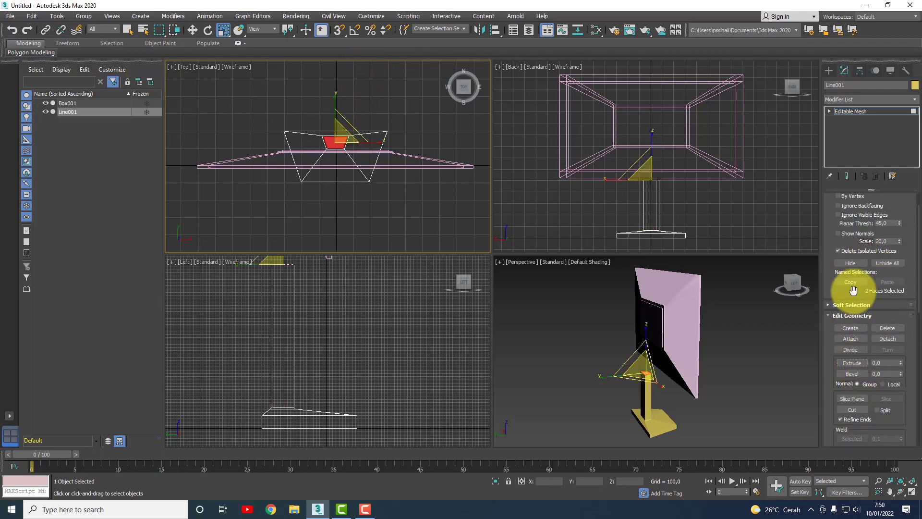
scroll(852, 283, "up", 1)
left_click(880, 213)
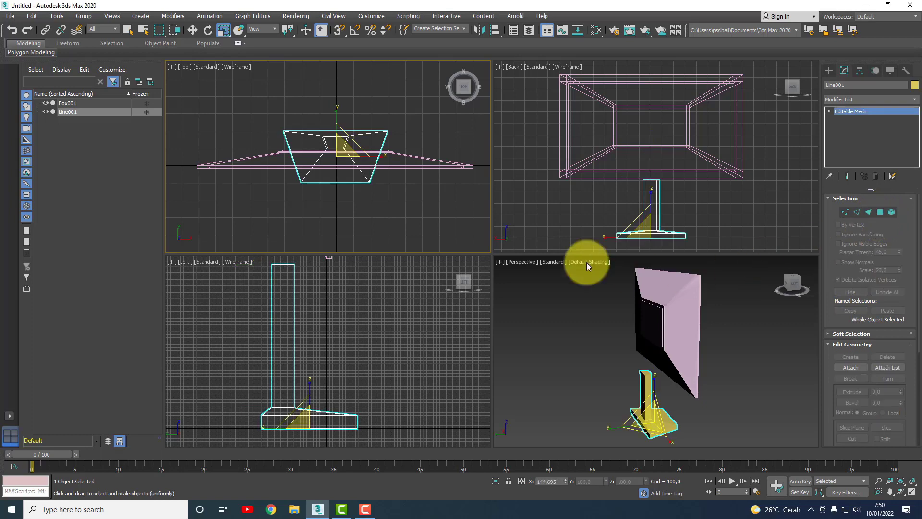
left_click(402, 219)
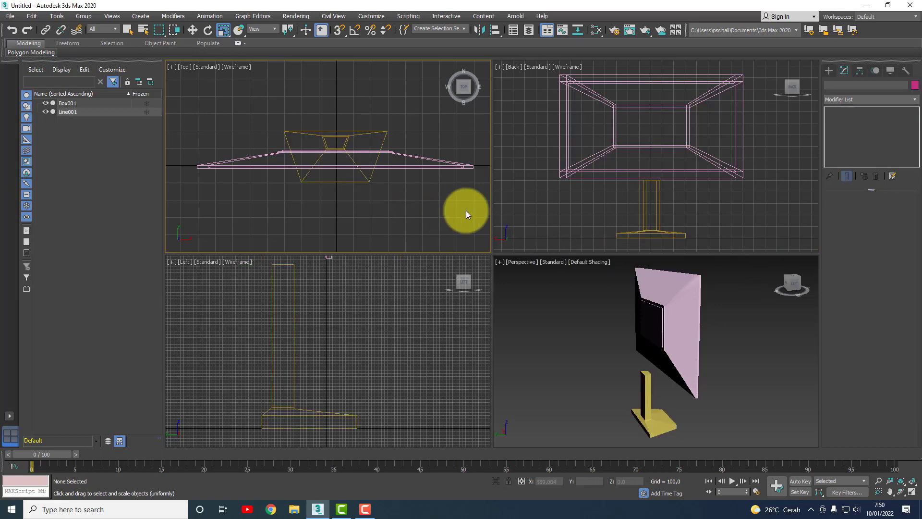
left_click(644, 148)
left_click(187, 30)
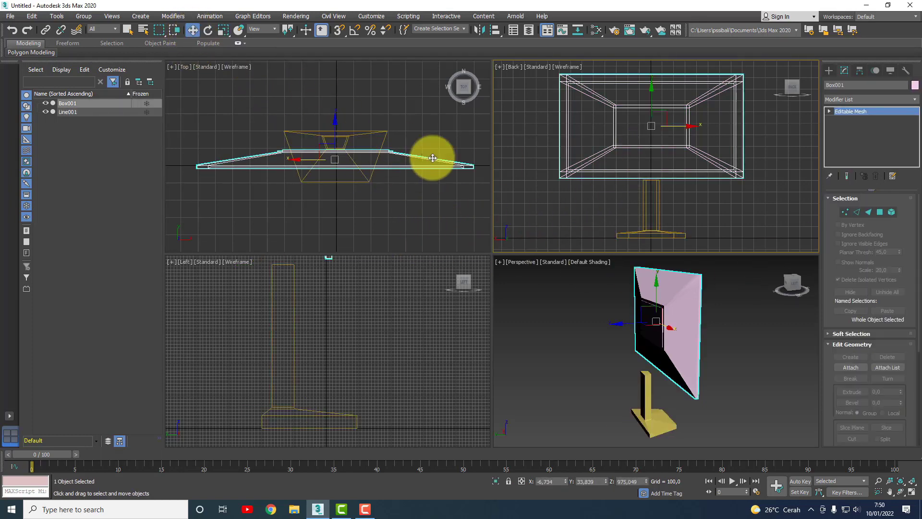
left_click_drag(651, 91, 654, 126)
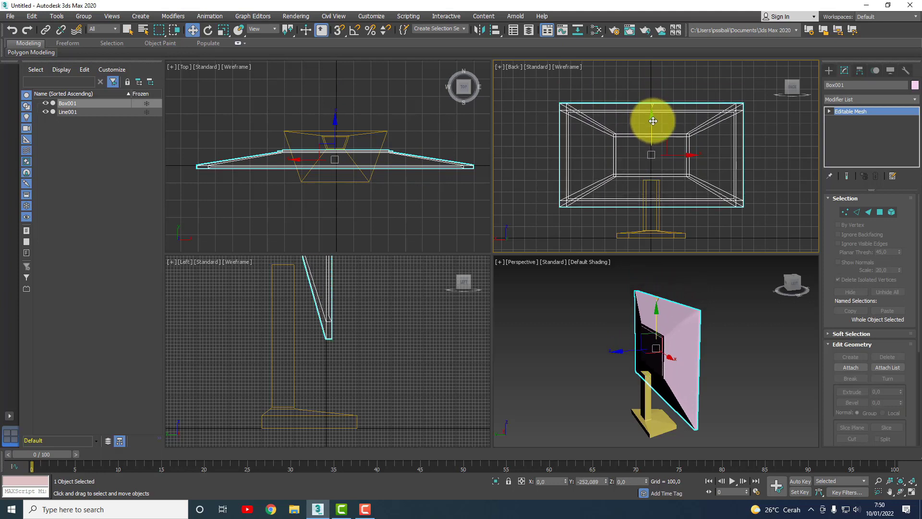
left_click(739, 384)
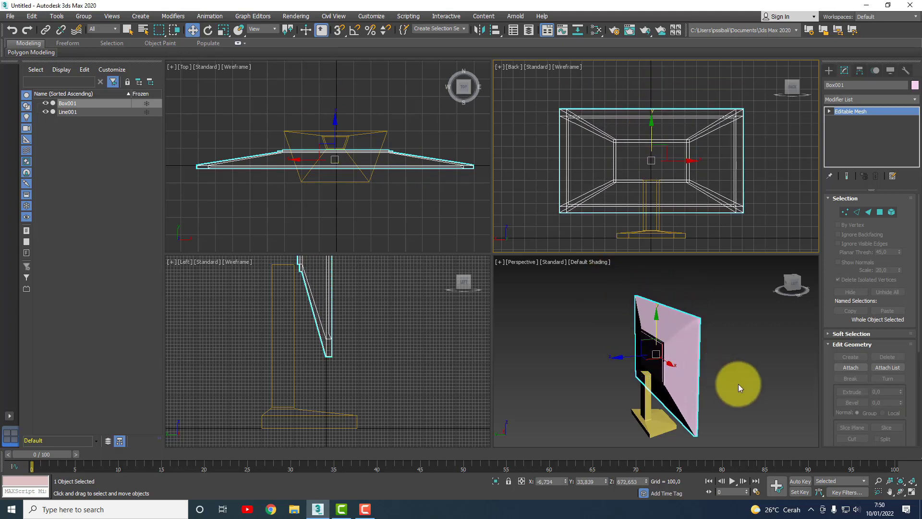
Orbit to a side angle, then slide Box001 sideways toward the stand neck and deselect
left_click(900, 491)
mouse_move(669, 401)
left_mouse_down()
mouse_move(685, 354)
mouse_move(655, 370)
mouse_move(520, 364)
mouse_move(644, 367)
left_mouse_up()
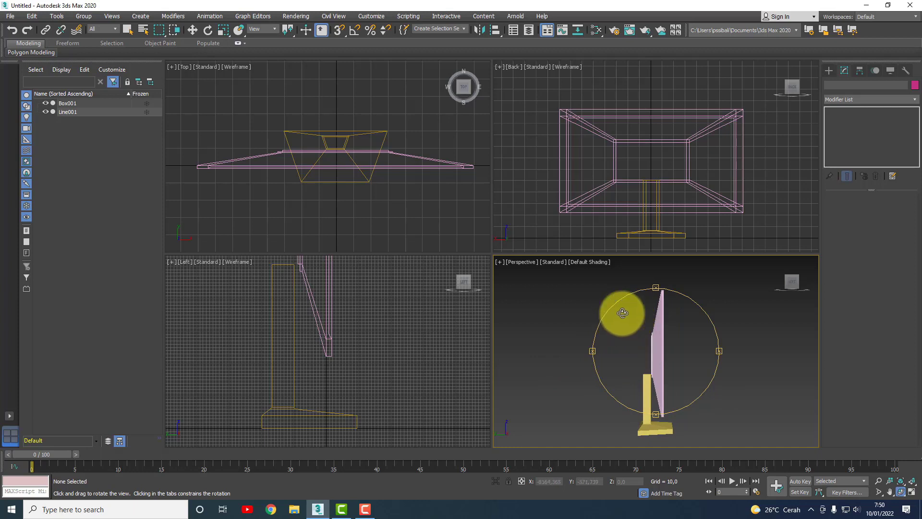
right_click(365, 344)
left_click(340, 319)
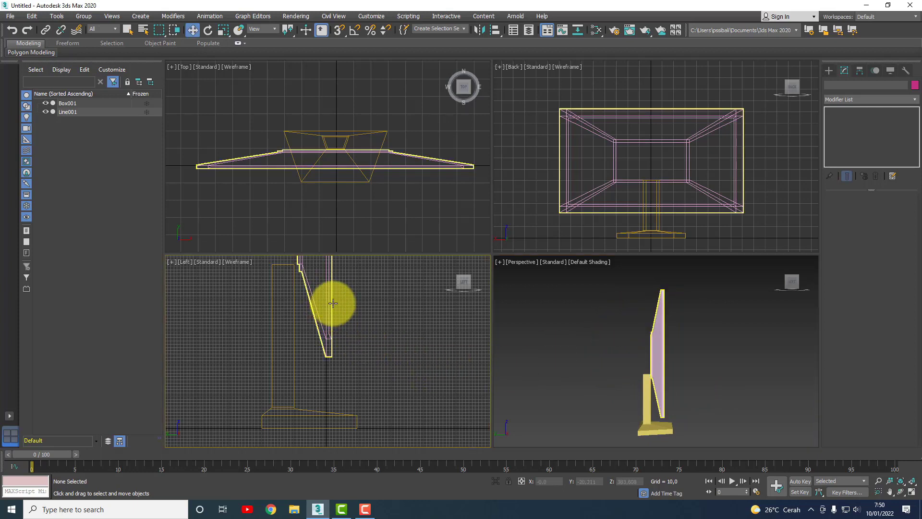
left_click(355, 392)
left_click(329, 313)
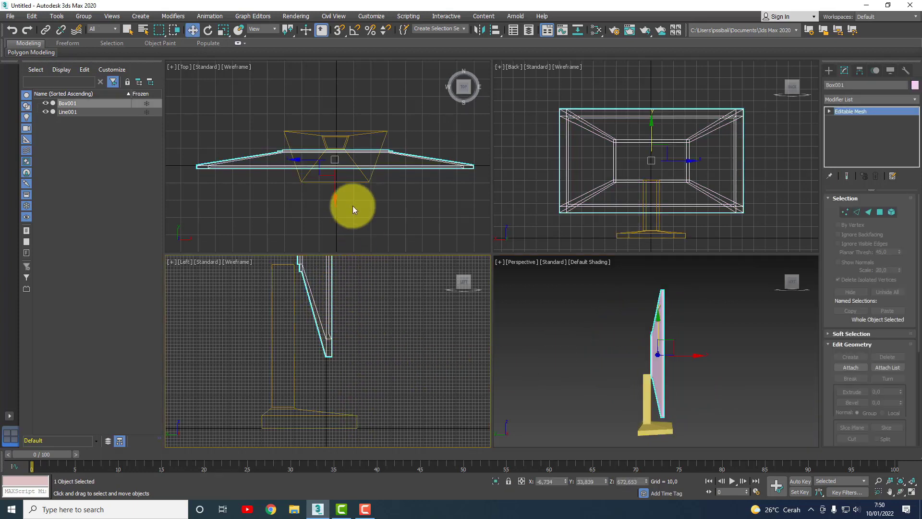
scroll(345, 331, "down", 3)
left_click_drag(369, 269, 381, 271)
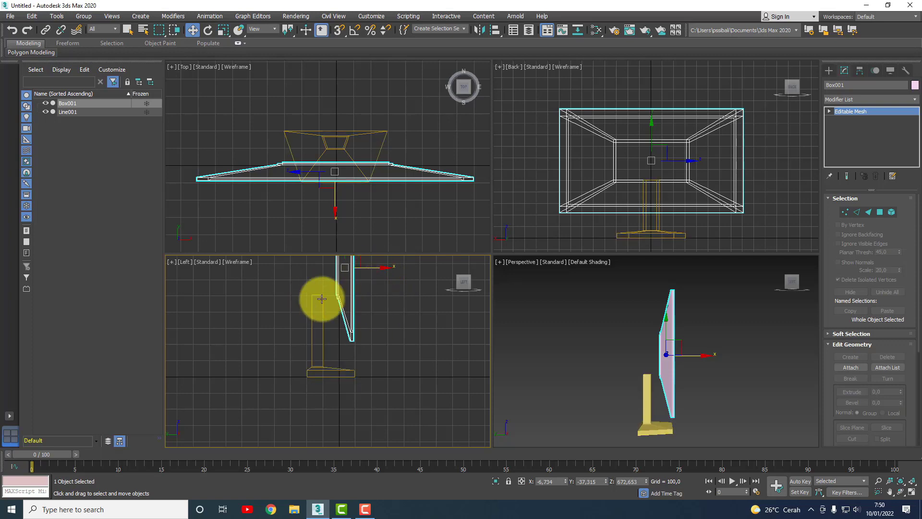
left_click(385, 319)
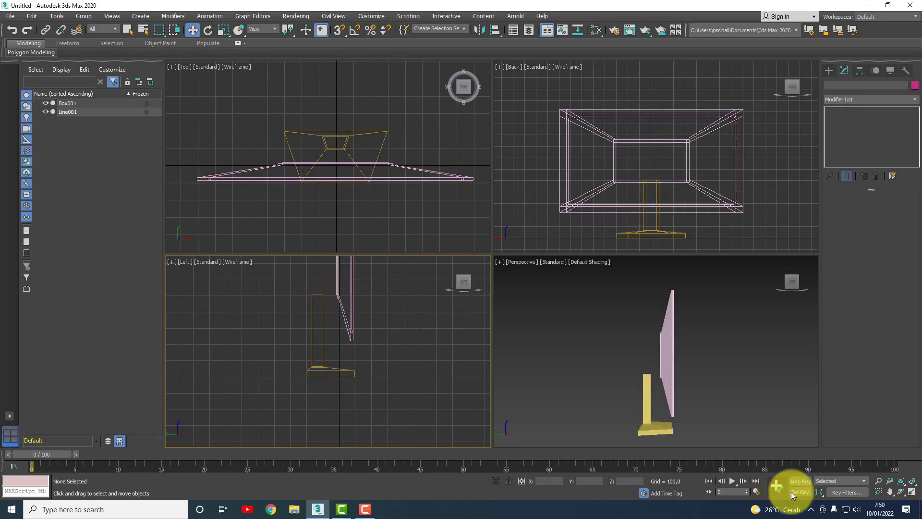
Enlarge and pan the side view, then shift the pink monitor panel slightly left
left_click(912, 496)
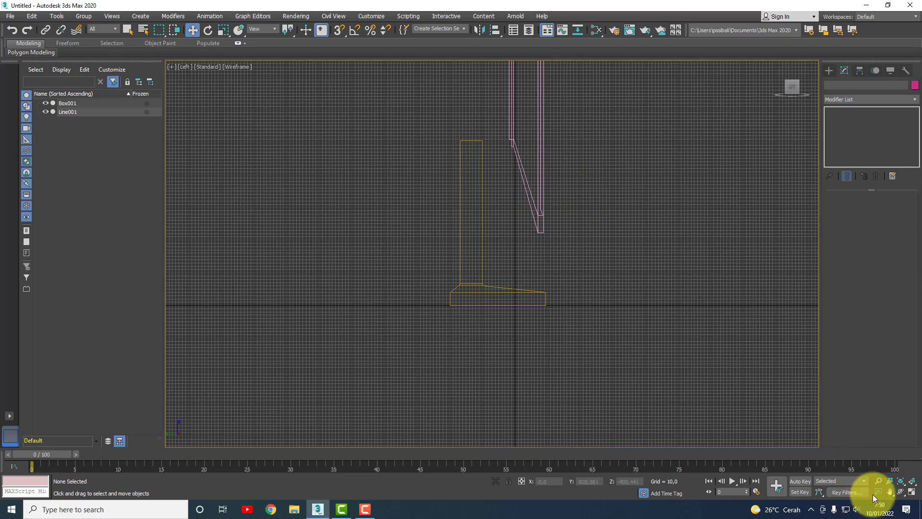
left_click(891, 491)
left_click_drag(644, 272, 464, 307)
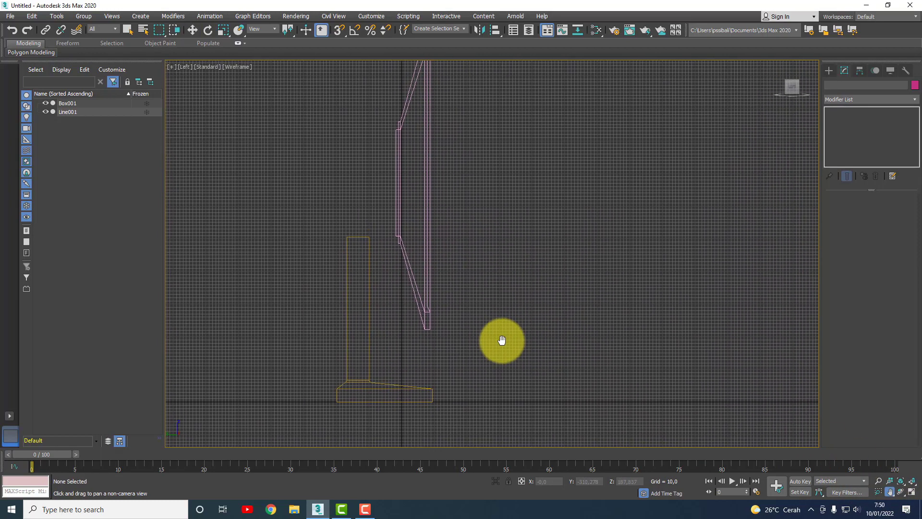
key("w")
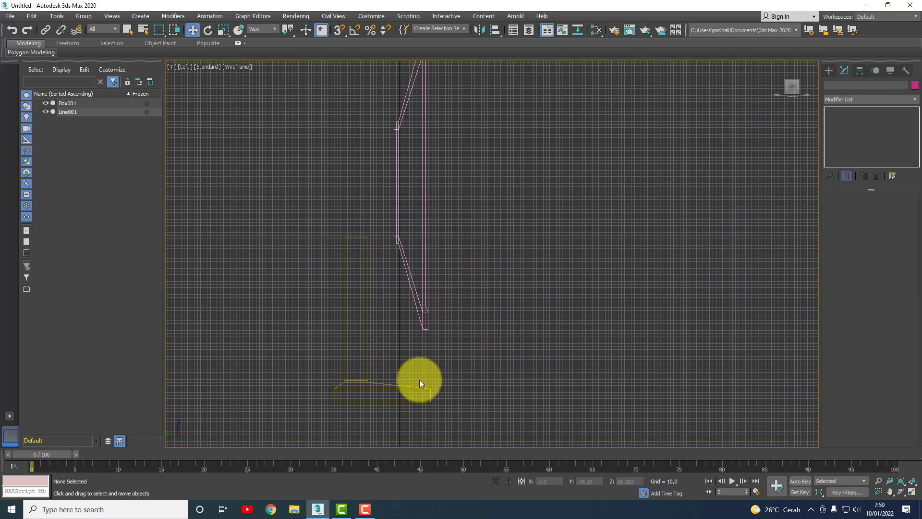
left_click(419, 382)
left_click(405, 257)
left_click(390, 210)
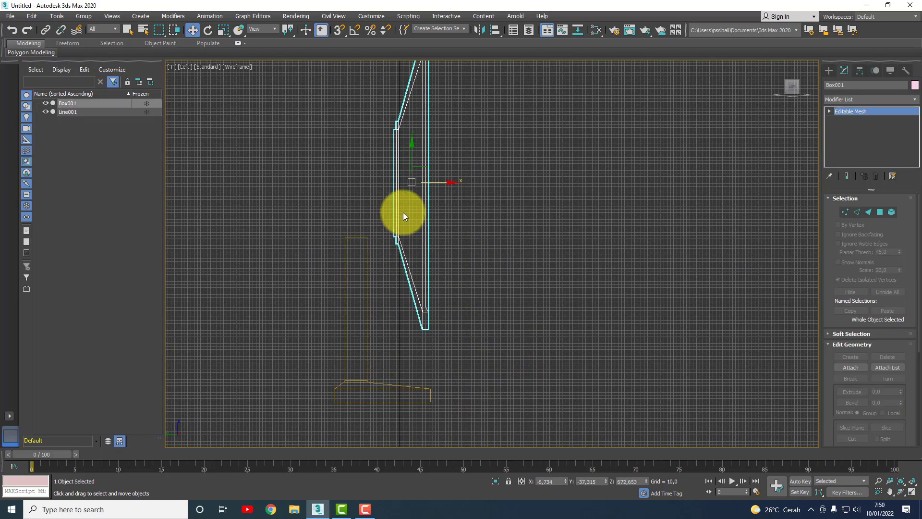
left_click_drag(446, 185, 429, 185)
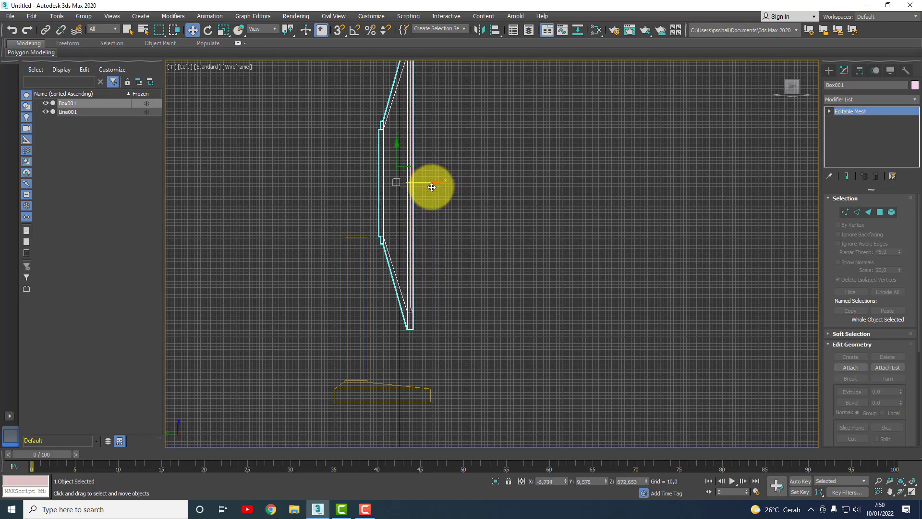
In Vertex mode, move the stand neck's top vertices along X to lean over to the panel
left_click(377, 265)
left_click(367, 243)
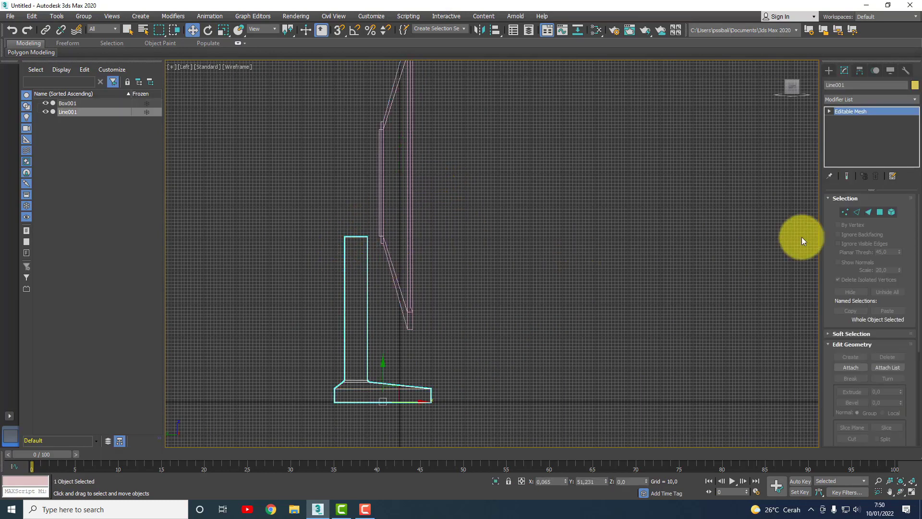
left_click(844, 212)
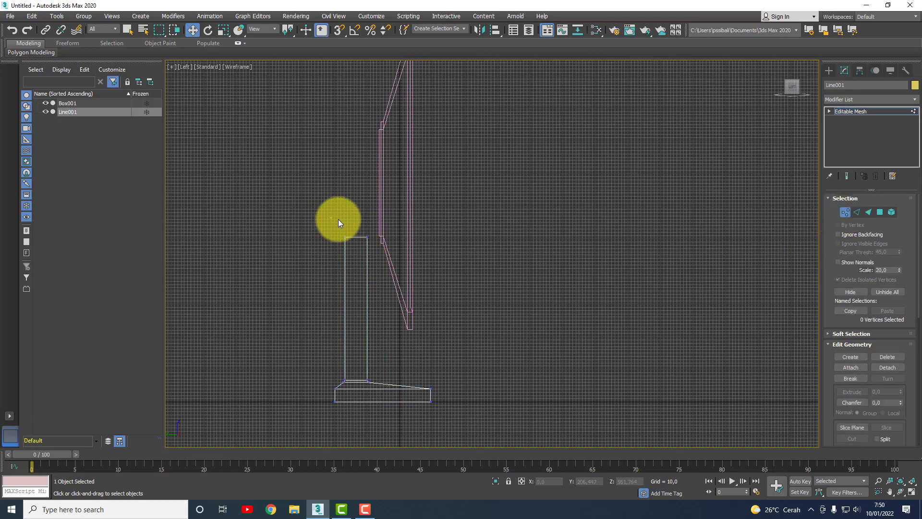
mouse_move(399, 251)
left_mouse_down()
mouse_move(397, 239)
mouse_move(420, 246)
left_mouse_up()
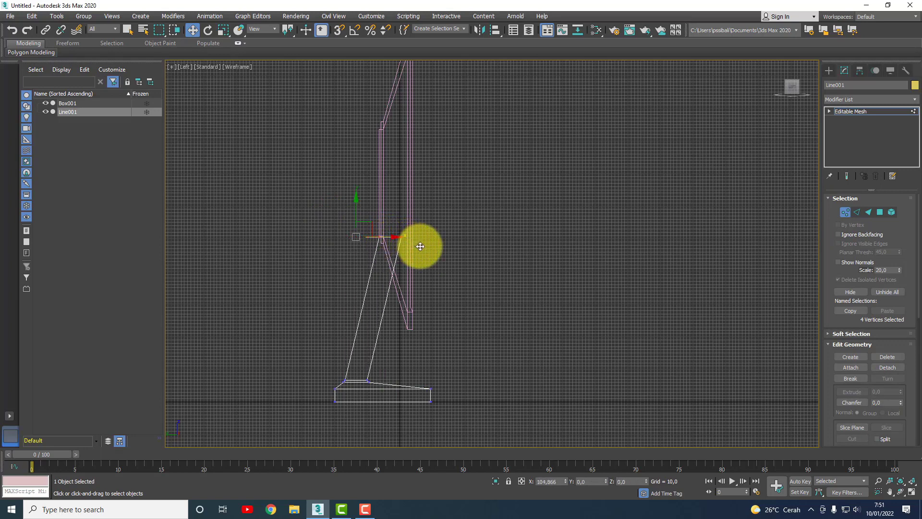
left_click(469, 260)
left_click(847, 215)
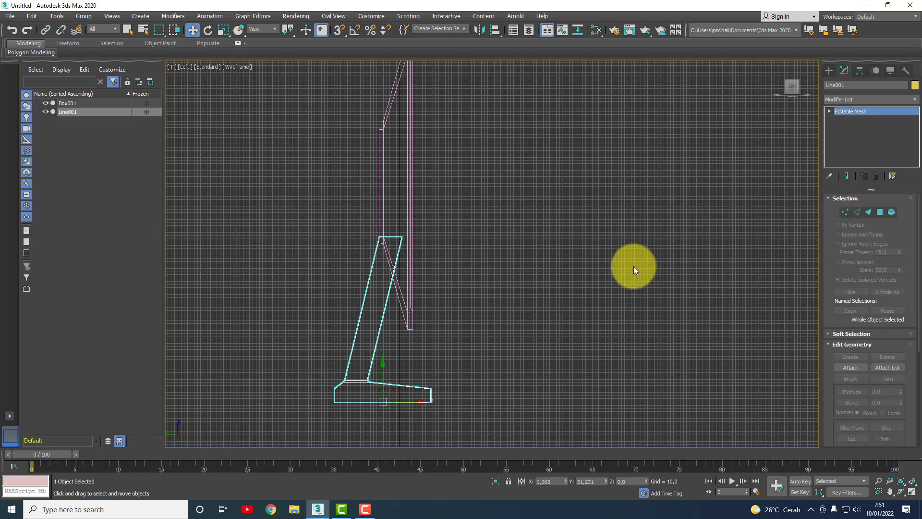
left_click(633, 266)
Restore the four-view layout and orbit the Perspective view to face the pink monitor
left_click(912, 492)
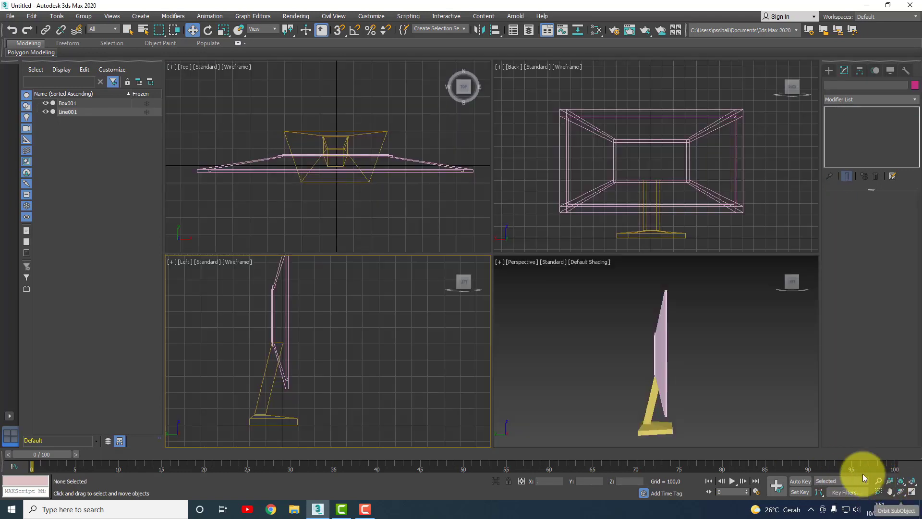
left_click(901, 492)
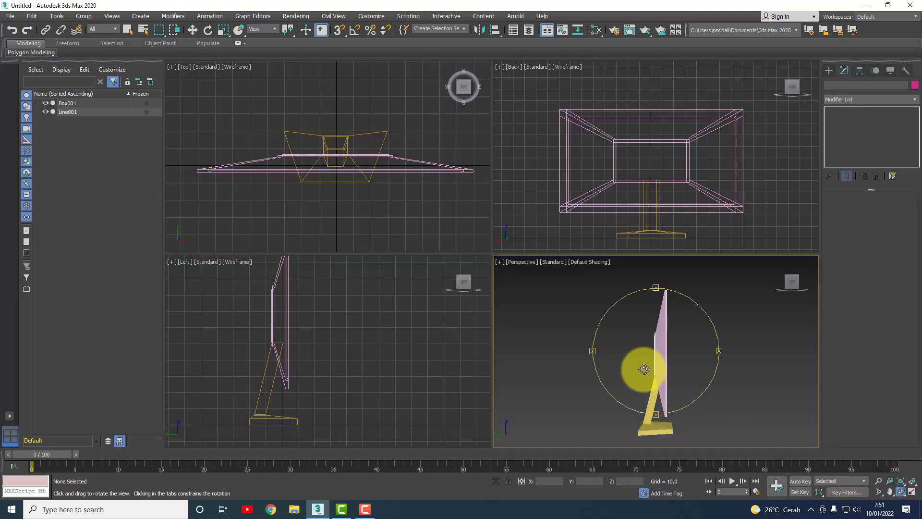
mouse_move(638, 370)
left_mouse_down()
mouse_move(686, 365)
mouse_move(543, 360)
mouse_move(680, 371)
mouse_move(613, 375)
mouse_move(672, 384)
mouse_move(649, 404)
mouse_move(648, 390)
mouse_move(723, 393)
mouse_move(651, 368)
mouse_move(638, 385)
mouse_move(710, 377)
left_mouse_up()
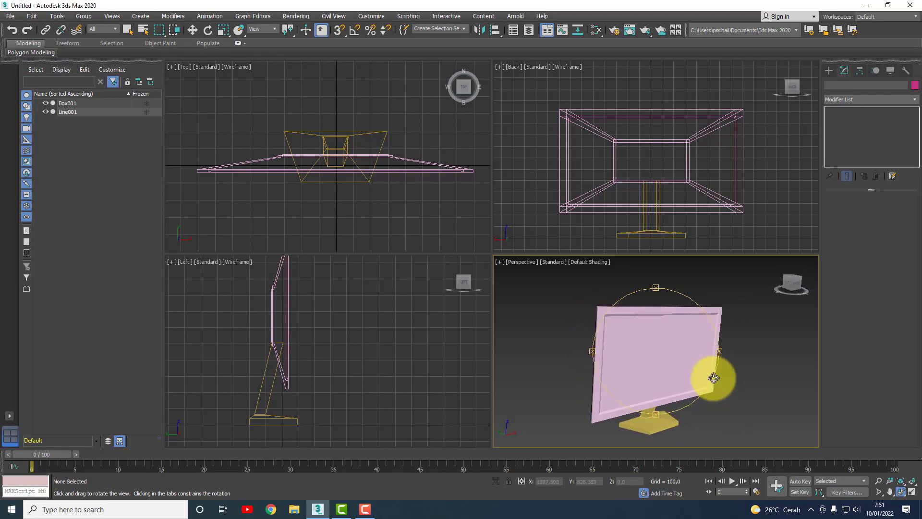
right_click(377, 336)
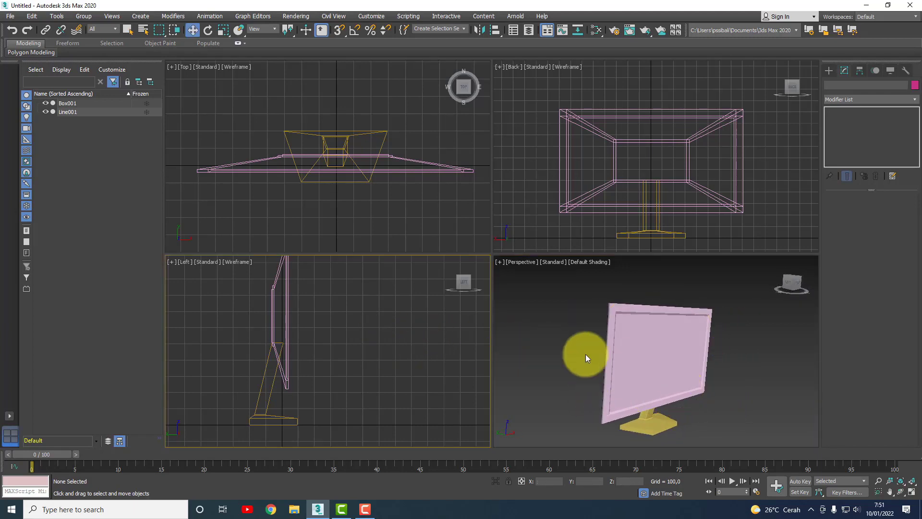
left_click(900, 492)
mouse_move(718, 390)
left_mouse_down()
mouse_move(679, 354)
mouse_move(733, 340)
mouse_move(618, 350)
mouse_move(633, 353)
left_mouse_up()
right_click(371, 319)
Zoom the Left view onto the stand, select Line001 and enter Vertex mode
key("w")
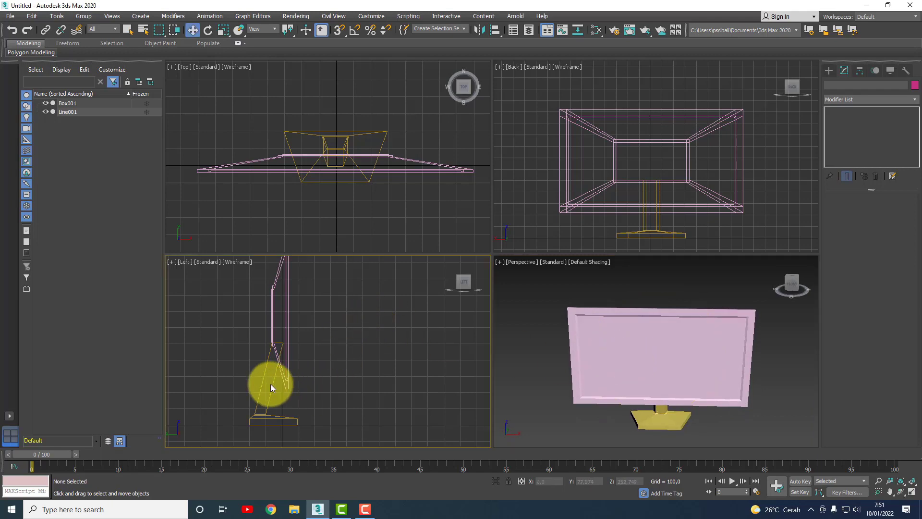
left_click(286, 419)
scroll(288, 421, "up", 3)
scroll(301, 420, "up", 2)
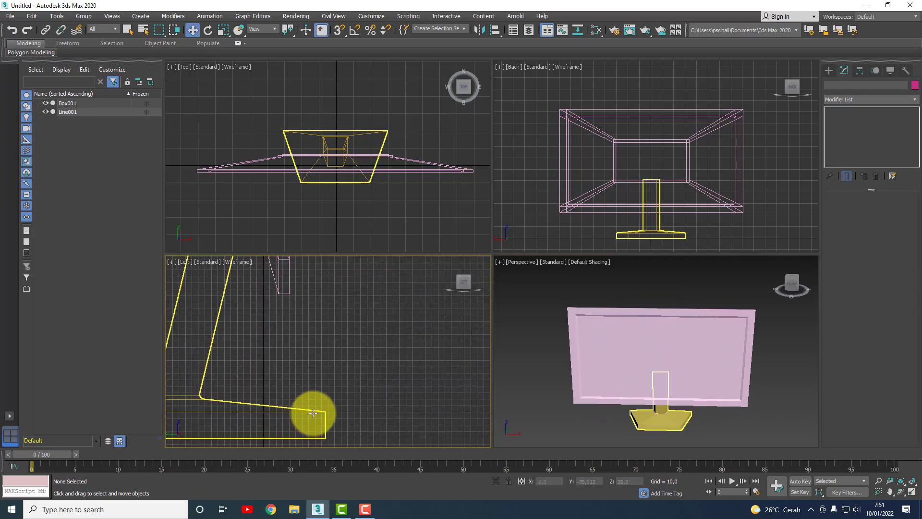
left_click(311, 417)
scroll(373, 404, "down", 2)
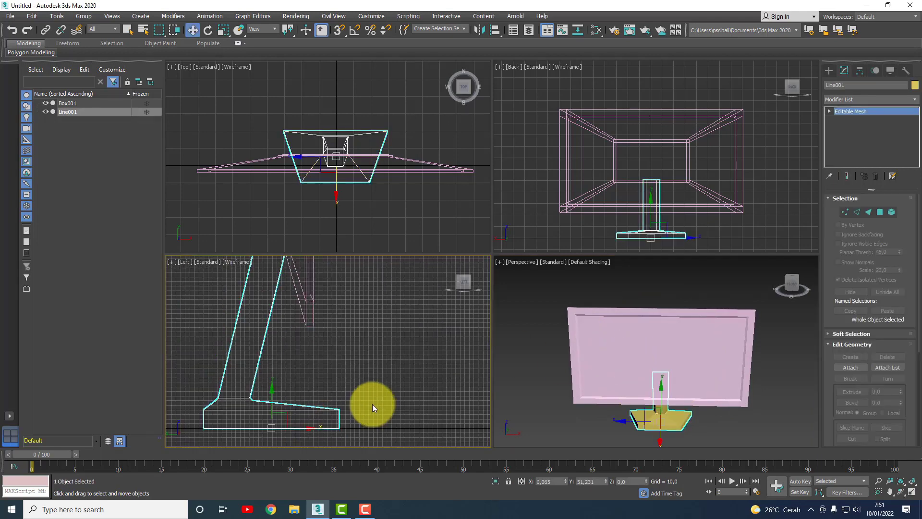
left_click(844, 212)
scroll(305, 437, "up", 1)
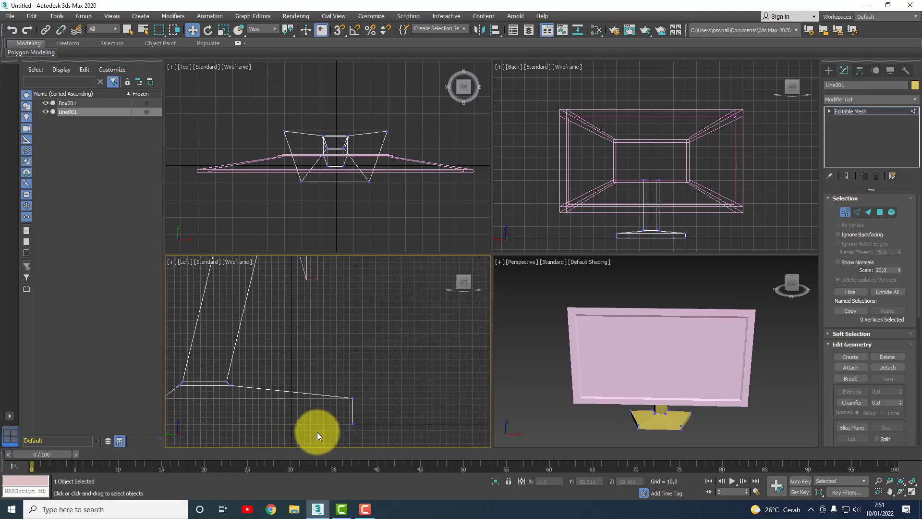
scroll(317, 431, "down", 1)
Raise the base's left corner vertices slightly along Y, then leave Vertex mode and deselect
left_click_drag(350, 416, 345, 402)
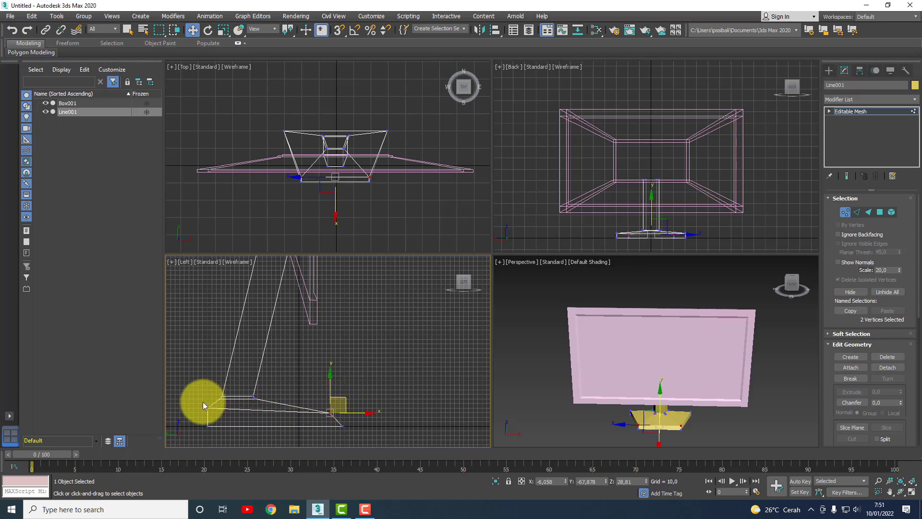
left_click(214, 410)
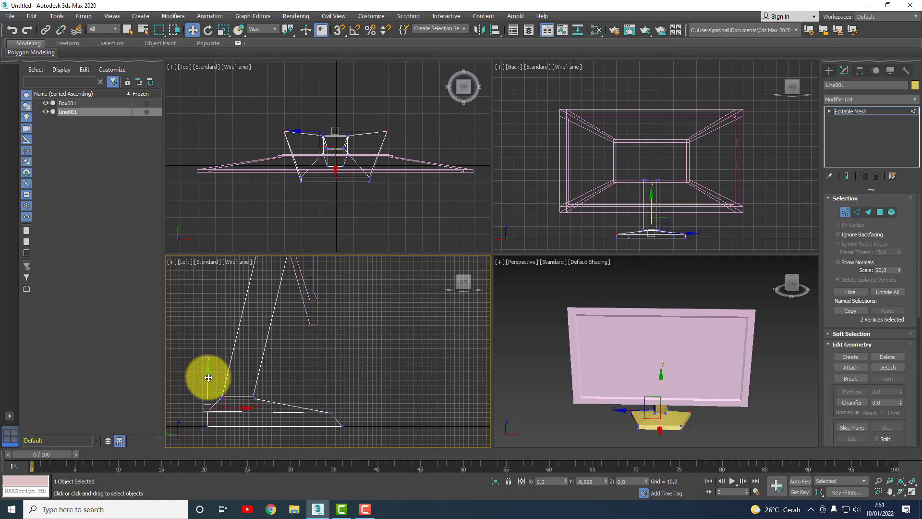
left_click_drag(208, 378, 208, 378)
left_click(208, 377)
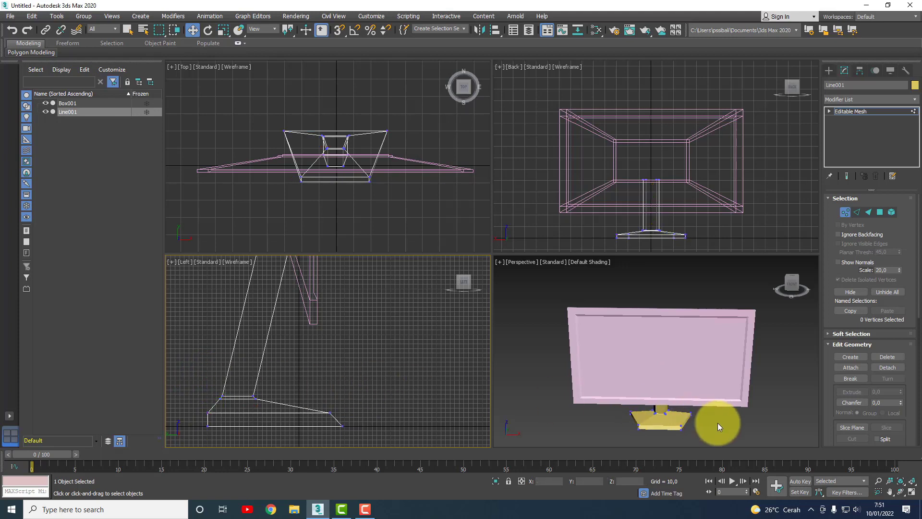
left_click(845, 213)
right_click(743, 421)
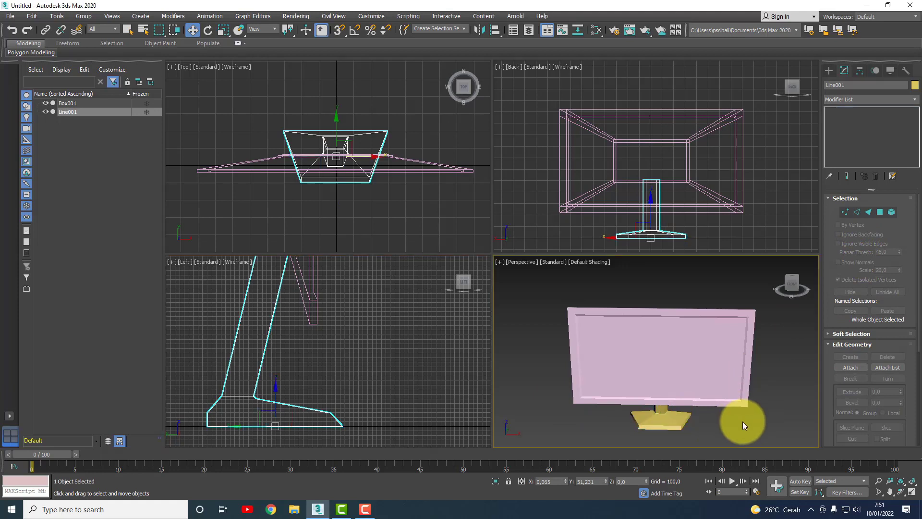
left_click(742, 421)
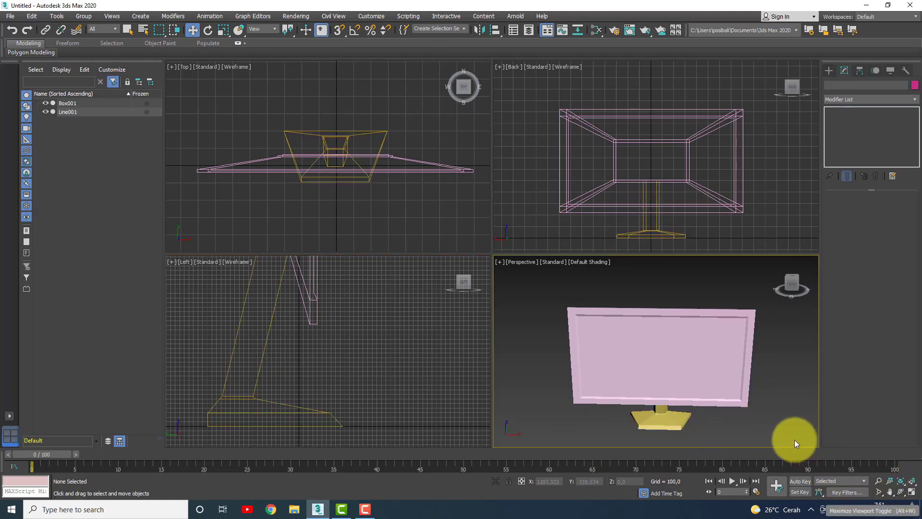
Maximize the Perspective view, orbit it slightly, and select the yellow stand
left_click(911, 492)
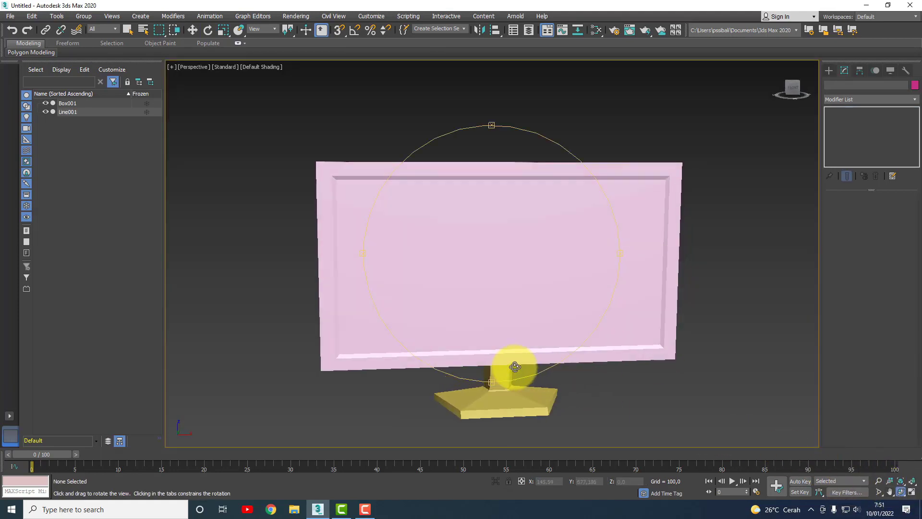
mouse_move(515, 367)
left_mouse_down()
mouse_move(595, 362)
mouse_move(485, 369)
mouse_move(508, 364)
mouse_move(498, 366)
left_mouse_up()
key("w")
left_click(539, 409)
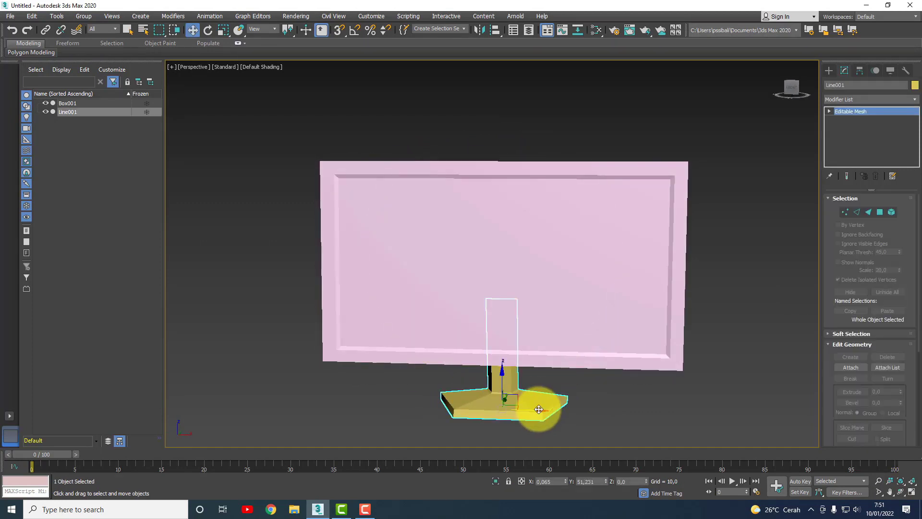
Clear the stand's old name Line001 from the name field and reselect the stand
left_click_drag(861, 86, 807, 86)
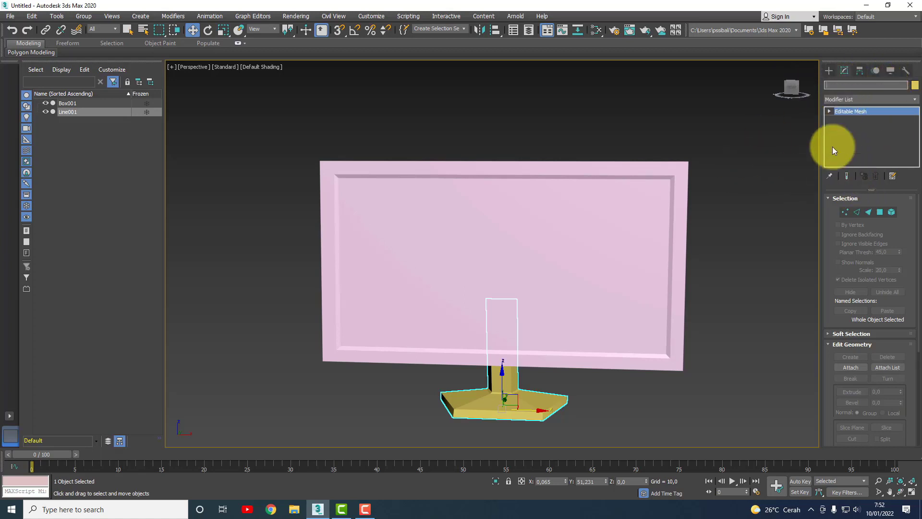
left_click(817, 137)
left_click(533, 393)
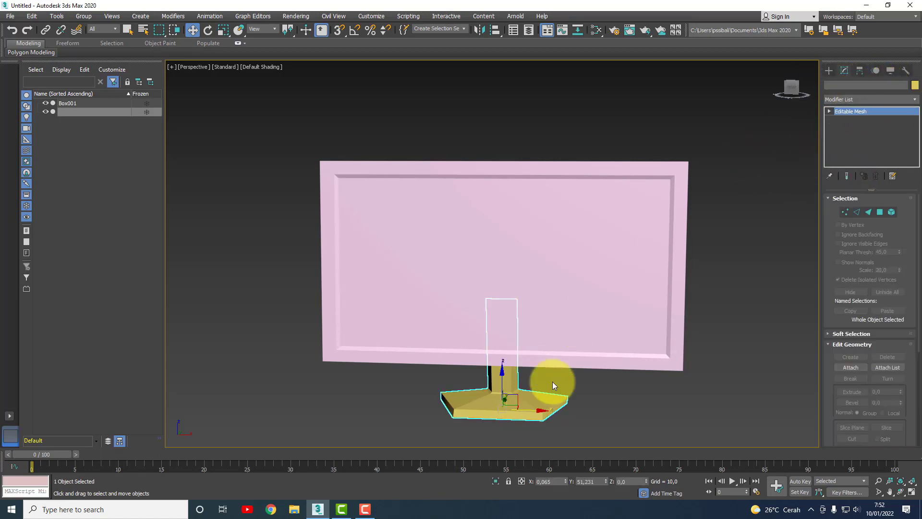
left_click(69, 104)
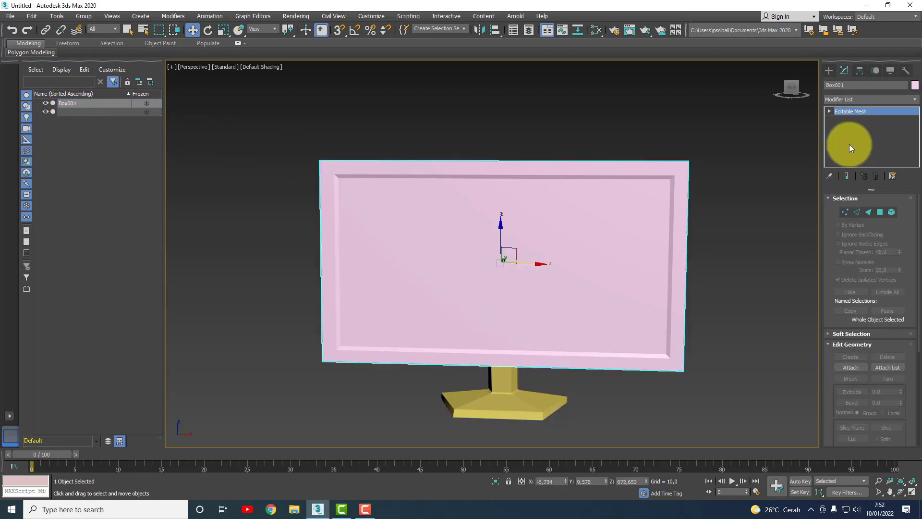
left_click(516, 404)
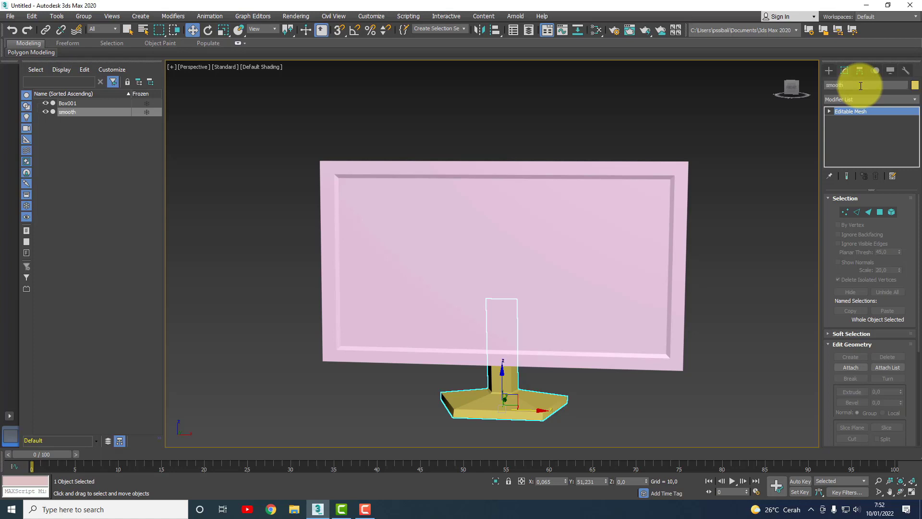
Deselect the stand, zoom to fit the monitor and switch to the four-view layout
right_click(528, 397)
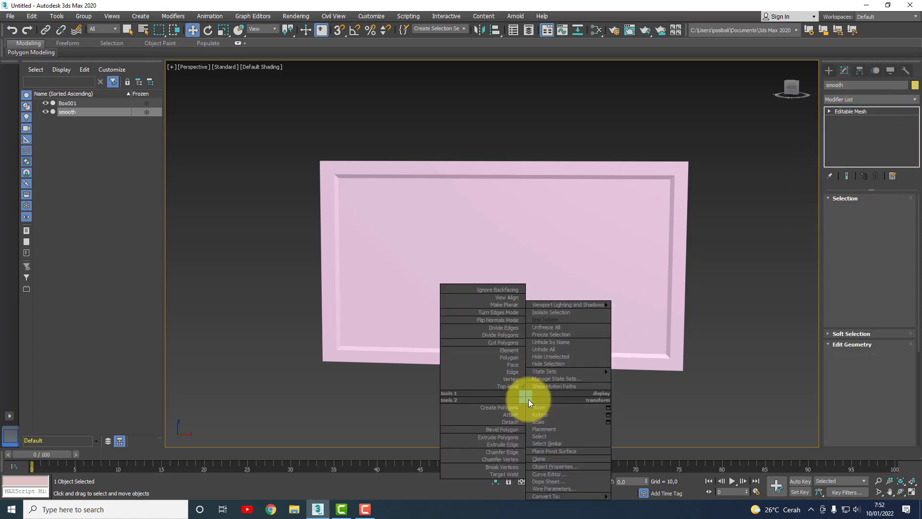
left_click(675, 393)
left_click(901, 481)
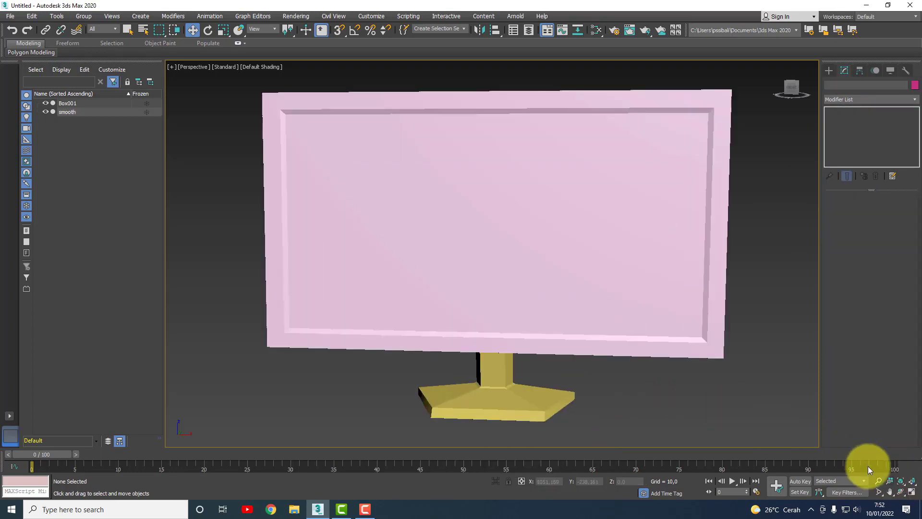
left_click(911, 491)
left_click(389, 326)
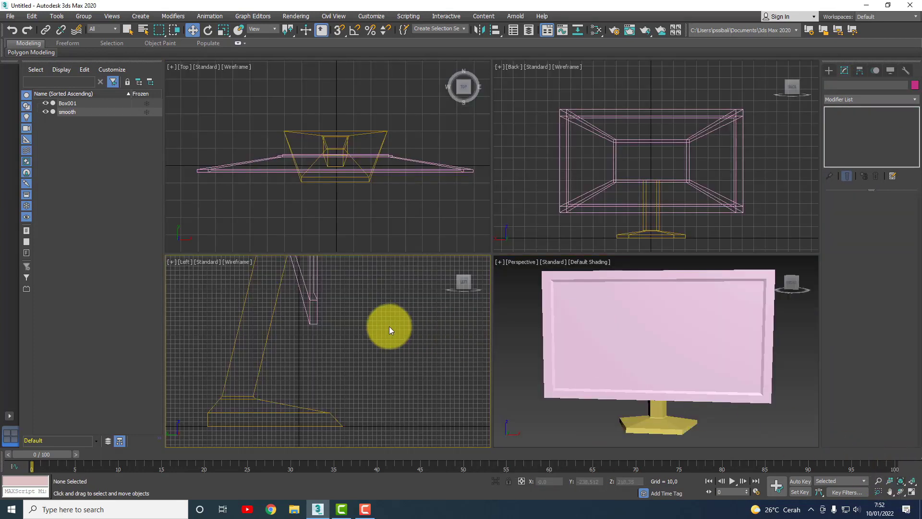
scroll(374, 323, "down", 5)
scroll(371, 322, "down", 2)
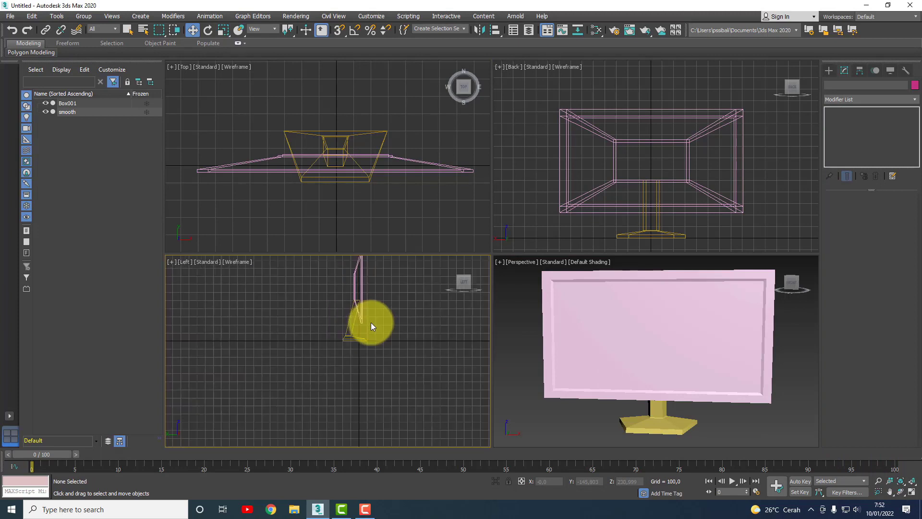
Orbit the perspective view to see the monitor side-on
left_click(900, 491)
mouse_move(629, 370)
left_mouse_down()
mouse_move(729, 376)
mouse_move(656, 373)
left_mouse_up()
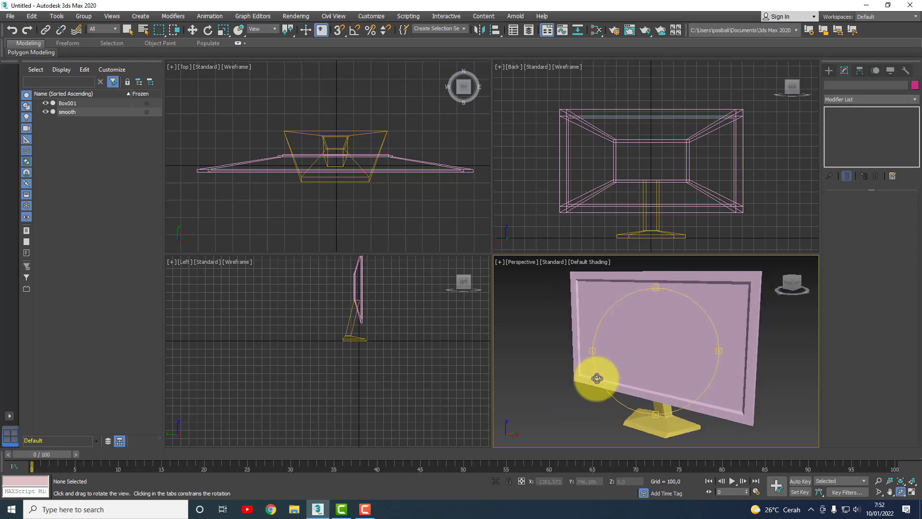
left_click_drag(611, 376, 711, 377)
right_click(416, 309)
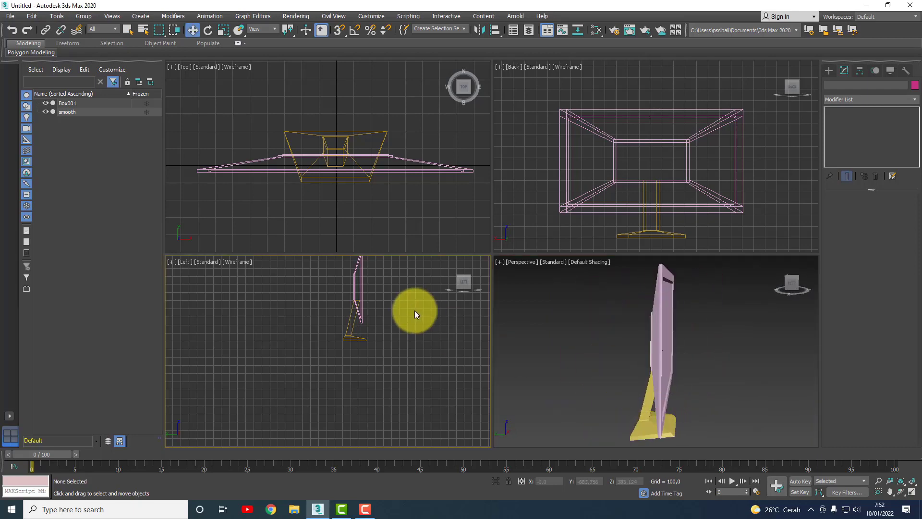
scroll(416, 309, "down", 5)
Pan and zoom the Left view onto the monitor and select the screen panel Box001
left_click(891, 495)
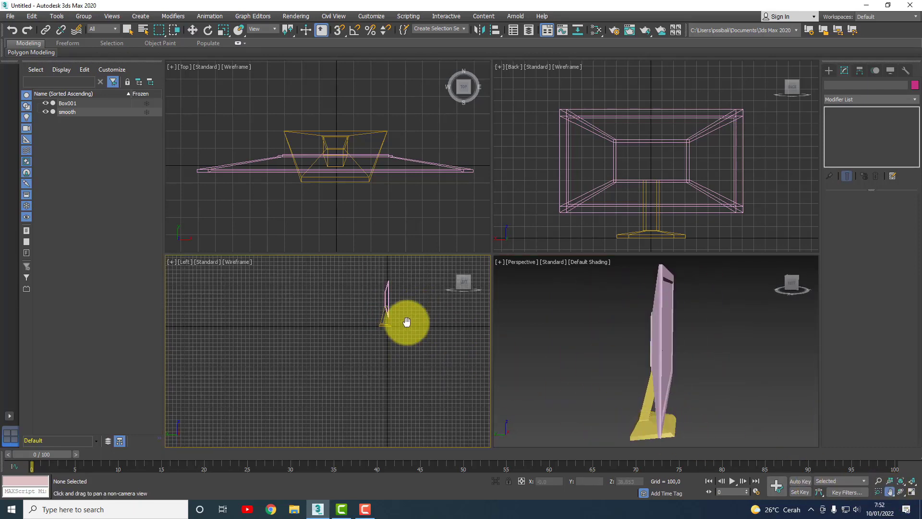
left_click_drag(408, 323, 323, 355)
scroll(371, 350, "up", 3)
scroll(371, 357, "up", 2)
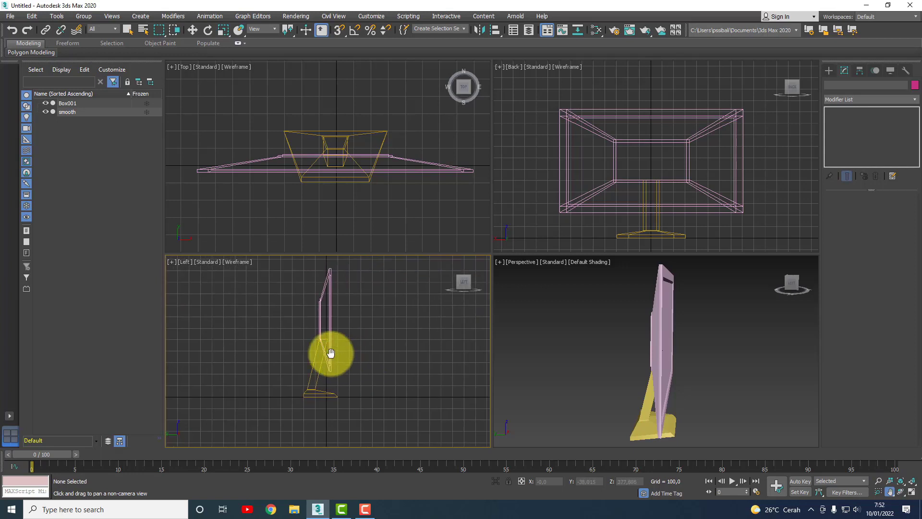
scroll(361, 347, "down", 3)
scroll(342, 348, "up", 1)
right_click(336, 330)
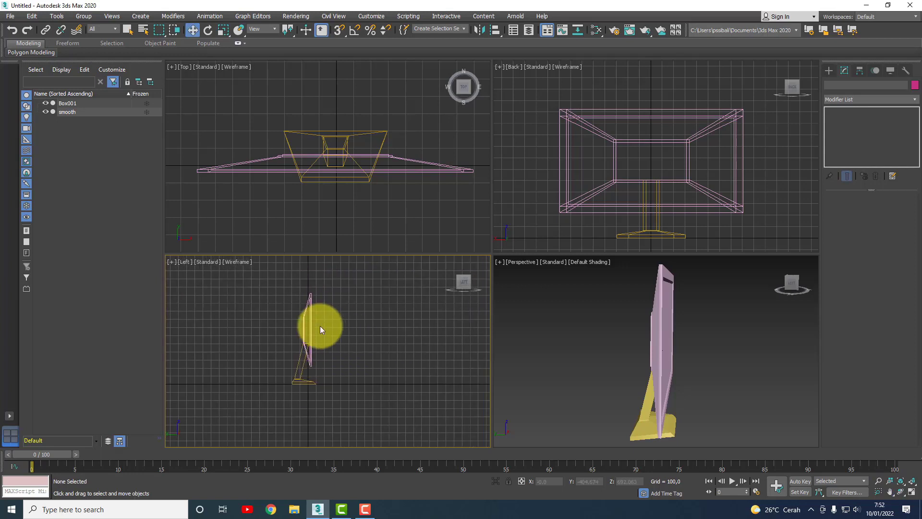
left_click(311, 323)
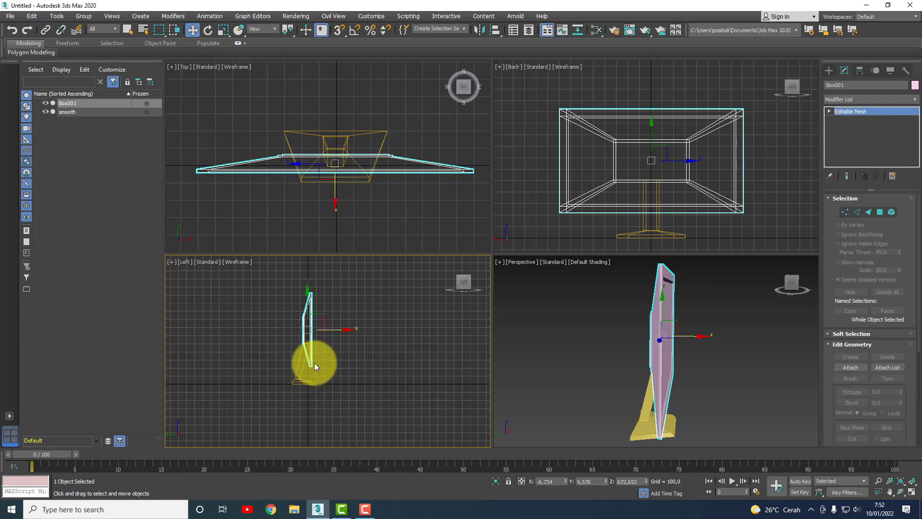
left_click(303, 370)
left_click(359, 351)
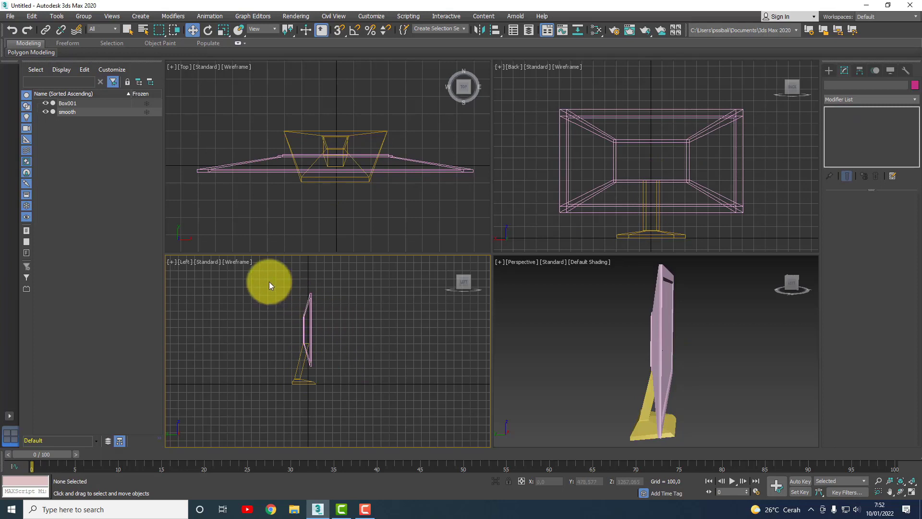
left_click_drag(269, 285, 384, 391)
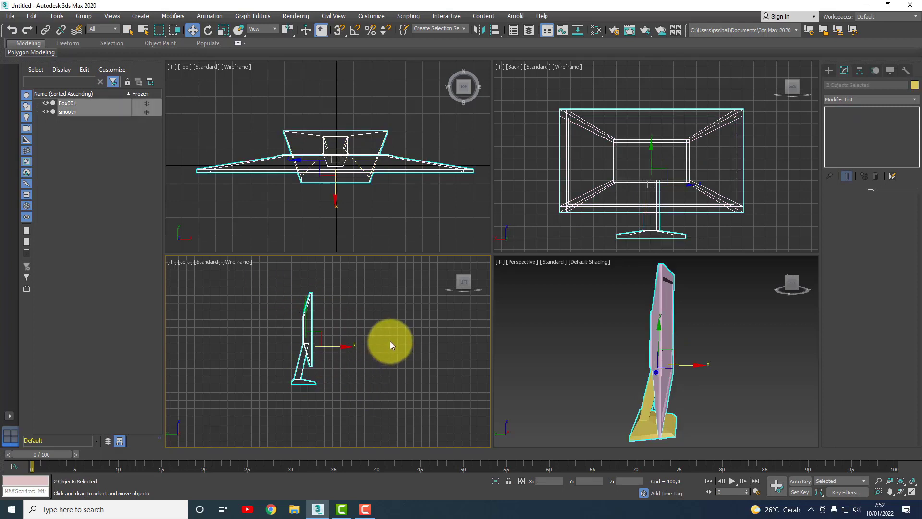
left_click(88, 18)
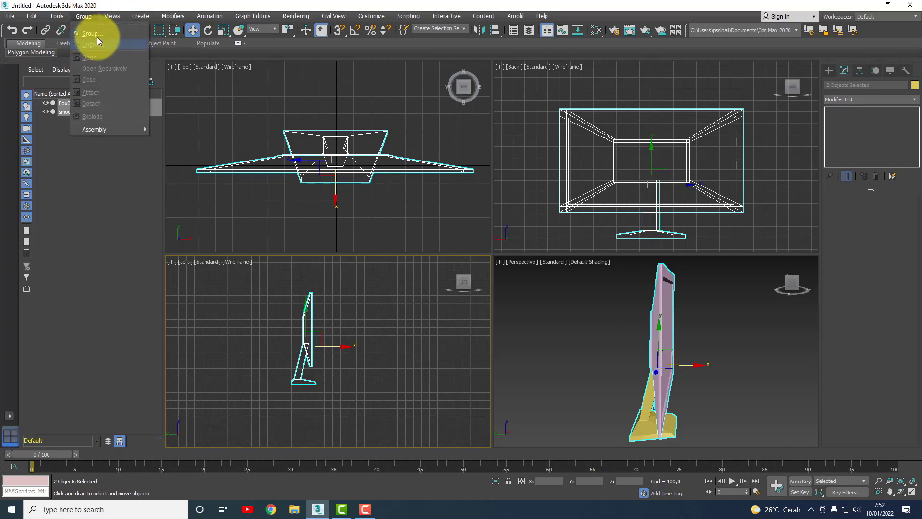
left_click(383, 333)
left_click(380, 329)
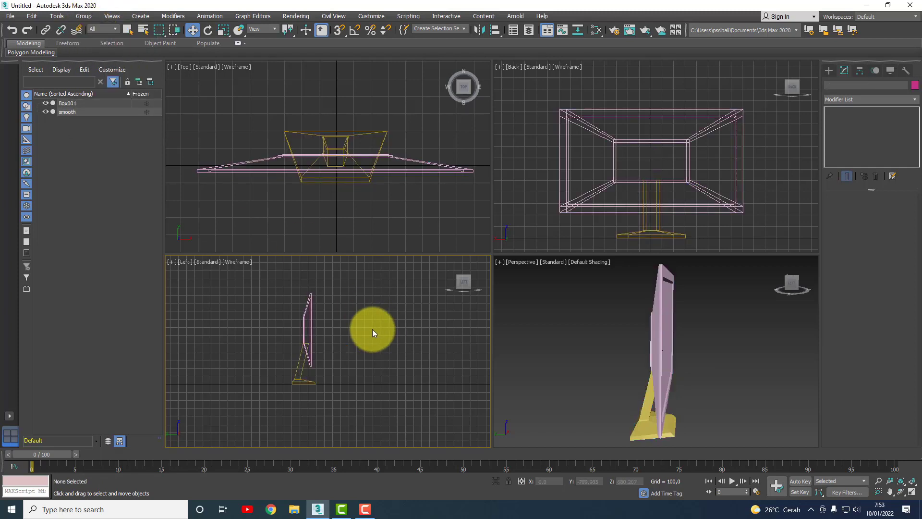
left_click(900, 492)
mouse_move(658, 381)
left_mouse_down()
mouse_move(701, 360)
mouse_move(784, 366)
mouse_move(669, 360)
mouse_move(771, 364)
mouse_move(708, 366)
mouse_move(741, 372)
mouse_move(675, 339)
left_mouse_up()
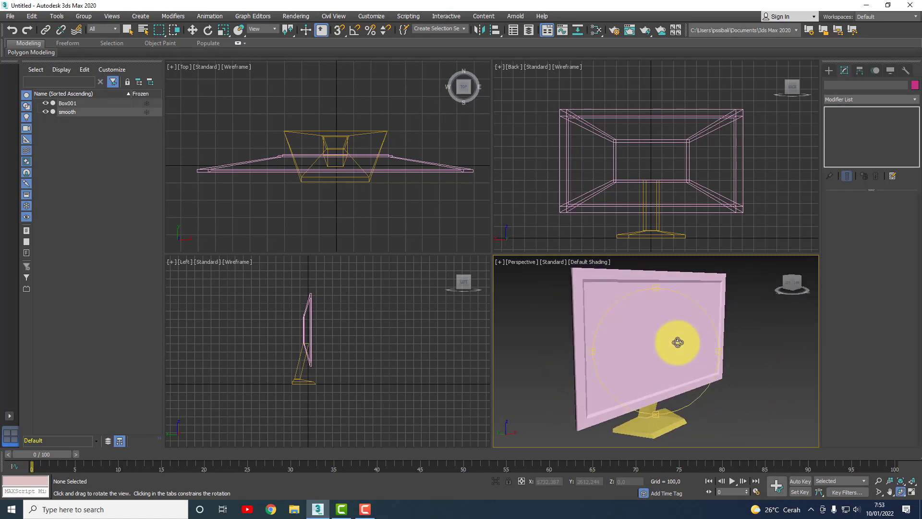
key("w")
left_click(304, 312)
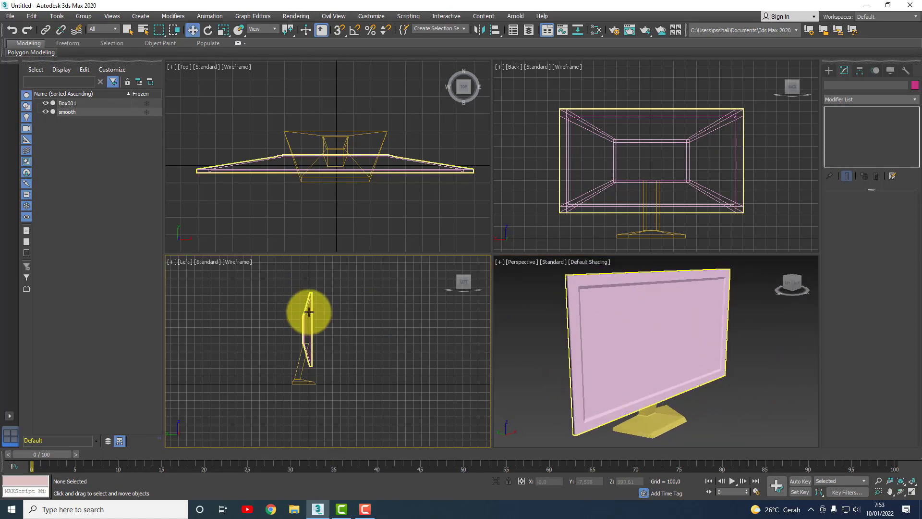
left_click(309, 312)
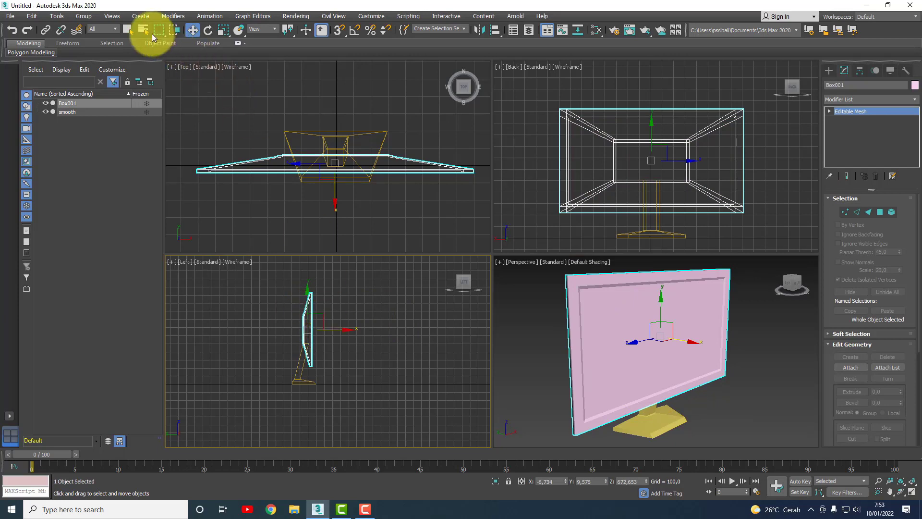
Collapse the mesh rollouts and set the Create panel's Geometry category to Compound Objects
left_click(127, 29)
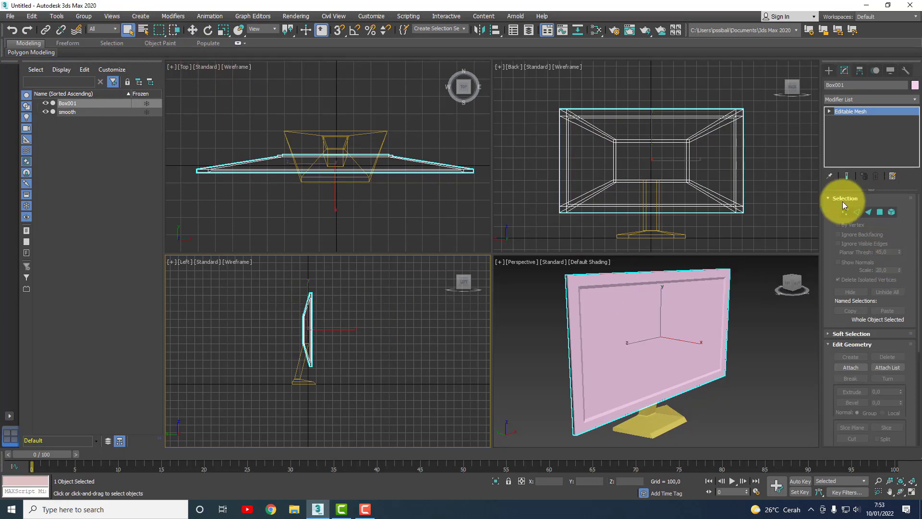
left_click(828, 197)
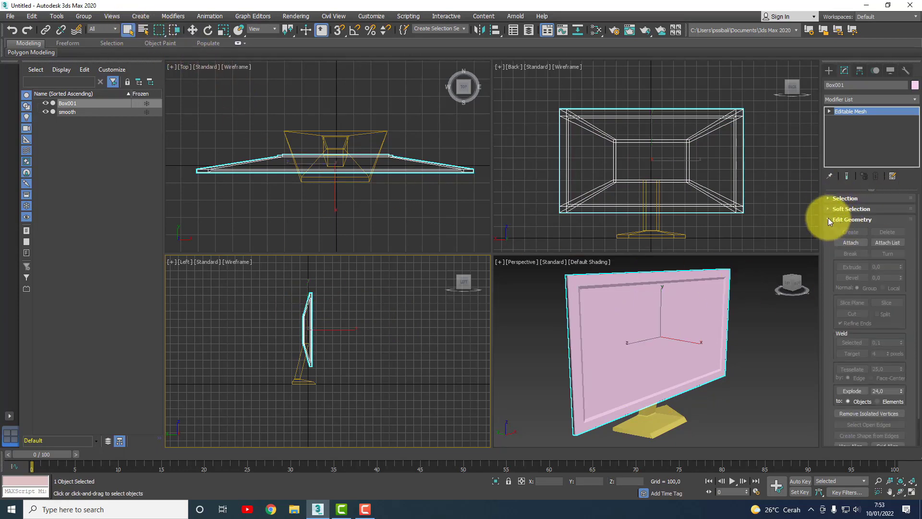
left_click(828, 219)
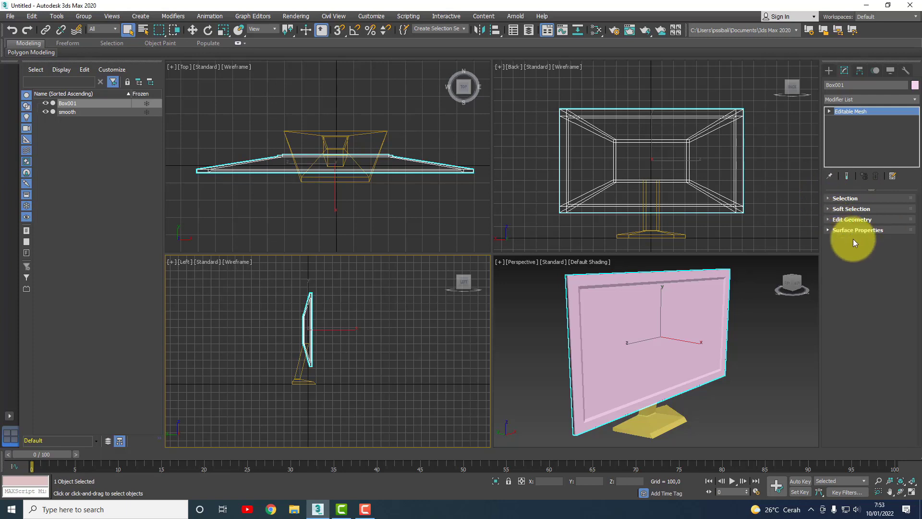
left_click(829, 71)
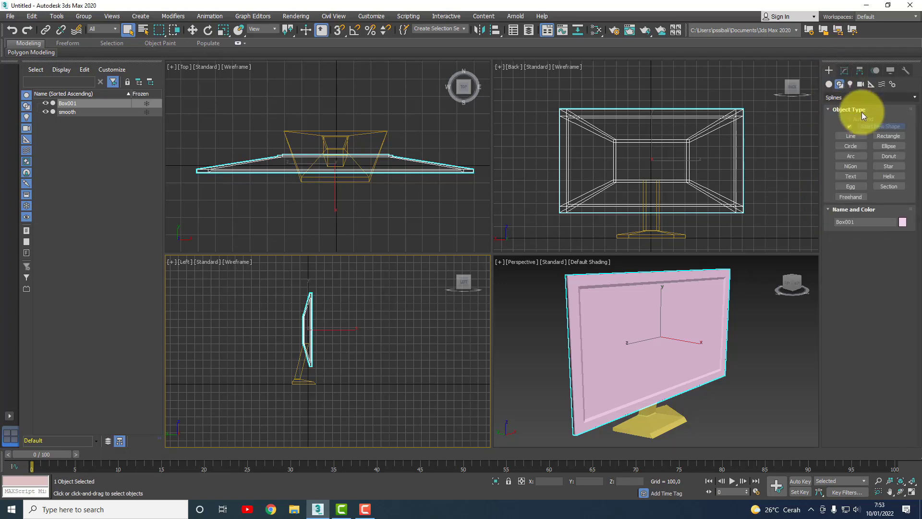
left_click(830, 84)
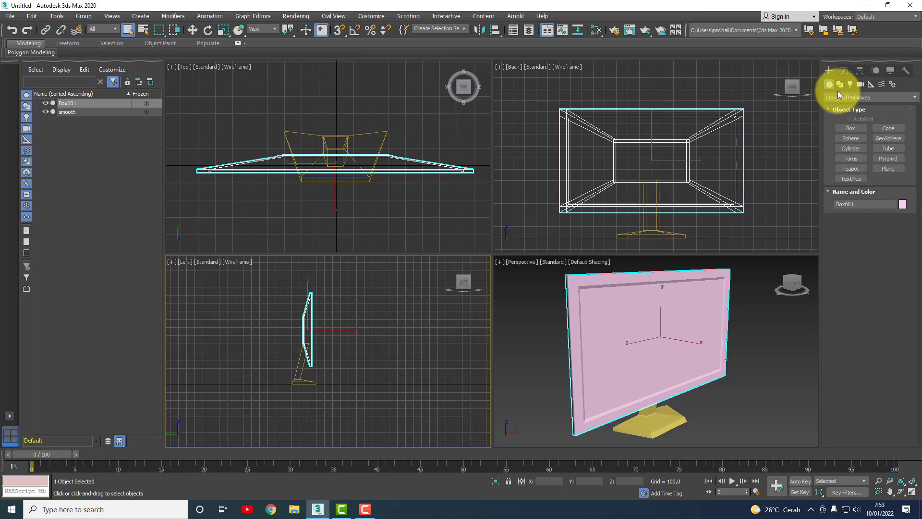
left_click(861, 97)
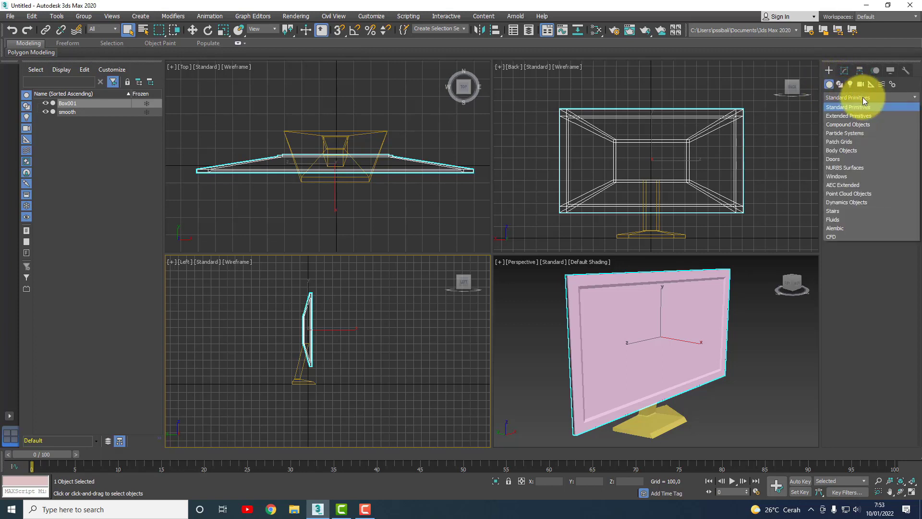
left_click(845, 126)
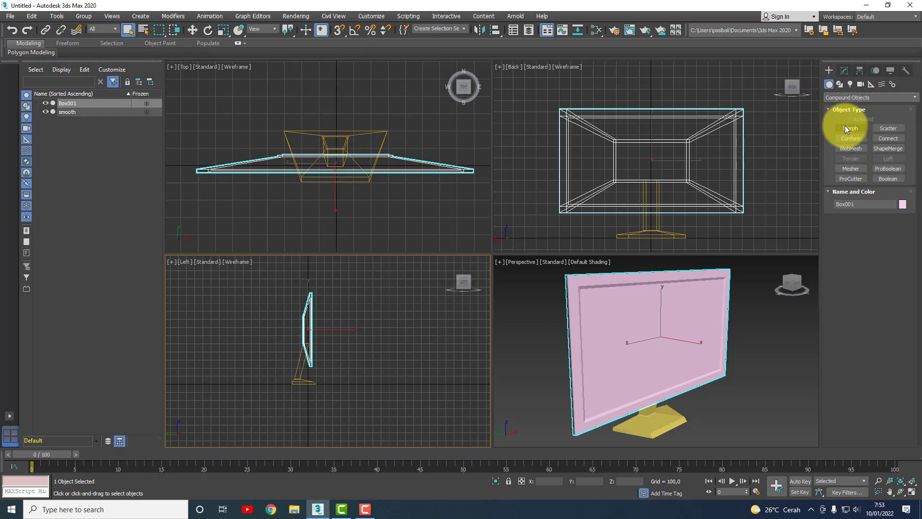
Create a Boolean from Box001 and add the stand 'smooth' as a Union operand
left_click(888, 178)
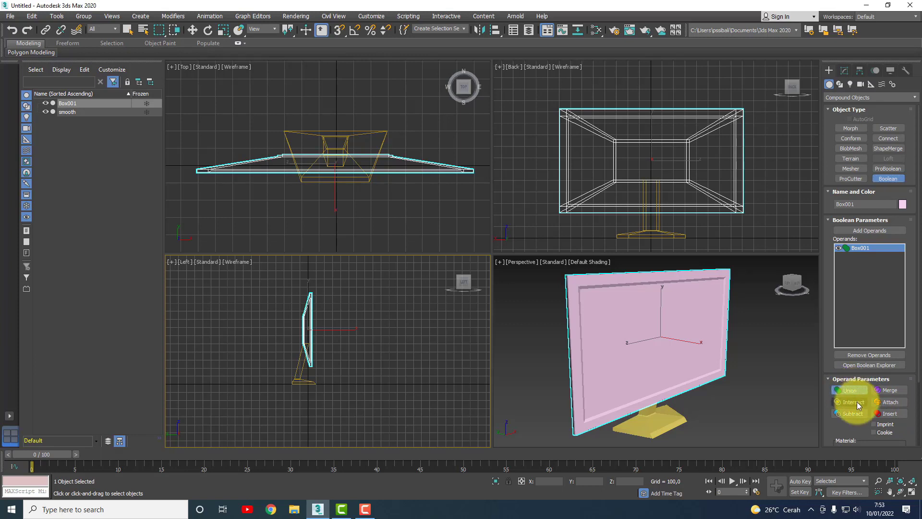
left_click(869, 231)
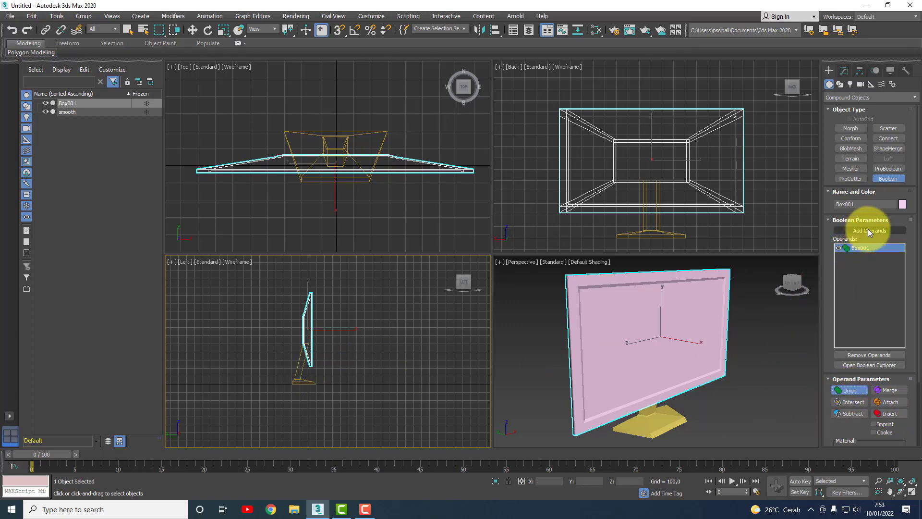
left_click(303, 366)
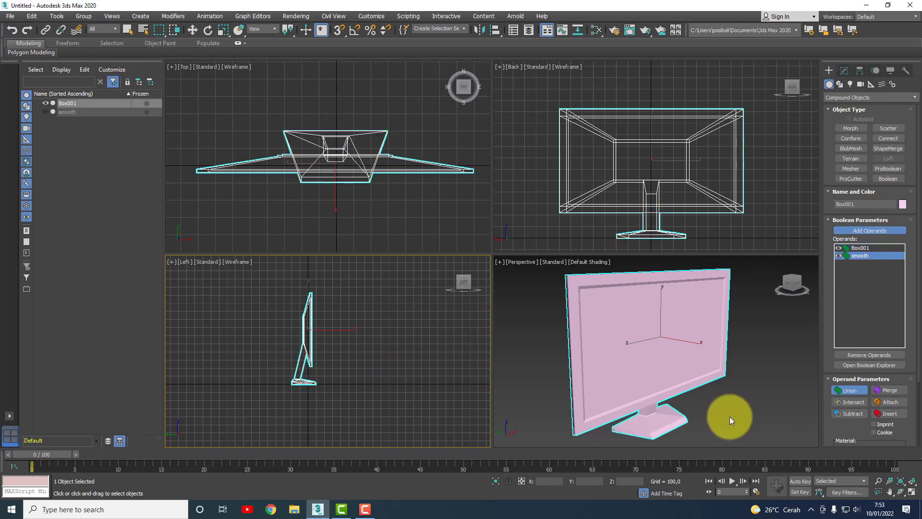
left_click(900, 492)
mouse_move(647, 395)
left_mouse_down()
mouse_move(757, 382)
mouse_move(650, 370)
mouse_move(740, 368)
mouse_move(628, 381)
mouse_move(706, 370)
left_mouse_up()
Orbit and zoom the views to inspect the merged Boolean monitor
right_click(770, 343)
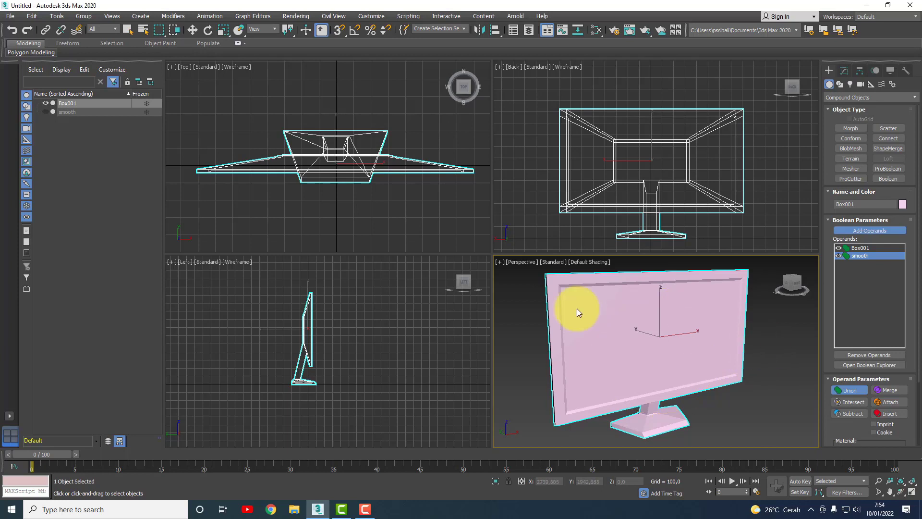
right_click(420, 220)
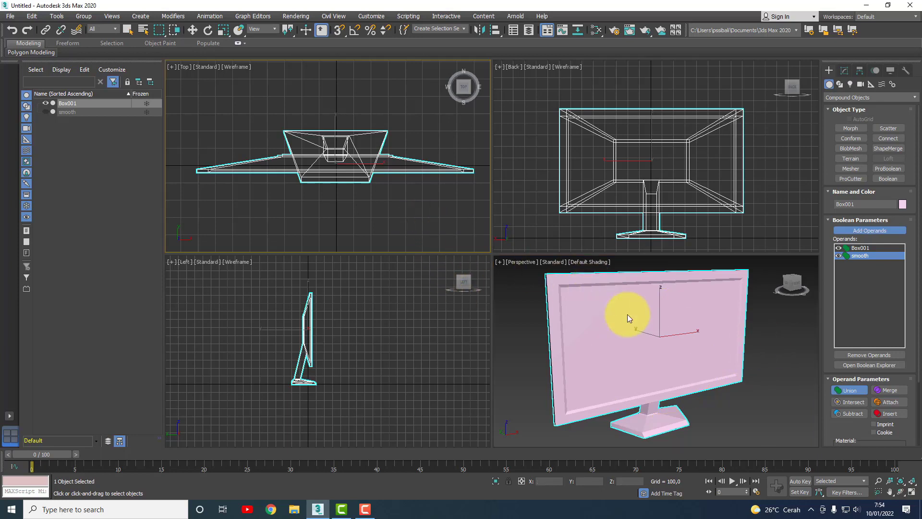
scroll(693, 341, "down", 2)
scroll(696, 339, "up", 2)
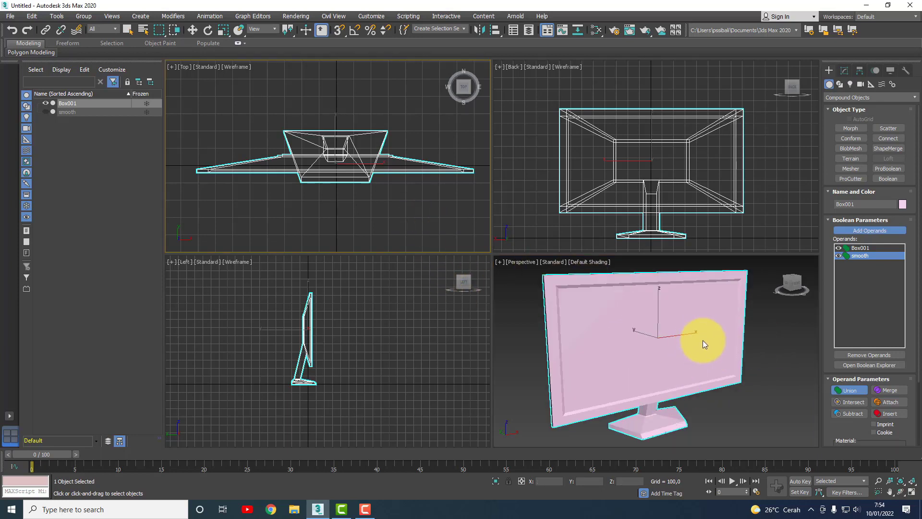
left_click(901, 491)
mouse_move(697, 365)
left_mouse_down()
mouse_move(673, 366)
mouse_move(699, 366)
mouse_move(679, 346)
left_mouse_up()
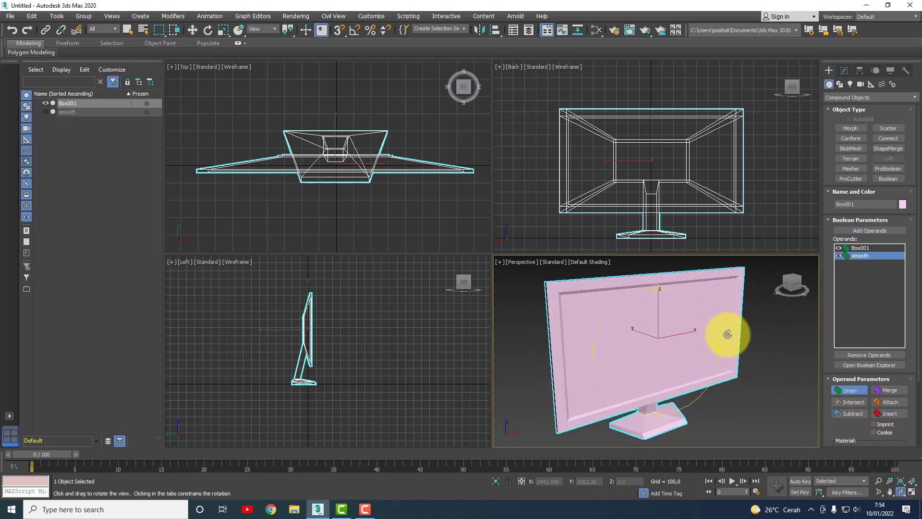
right_click(769, 334)
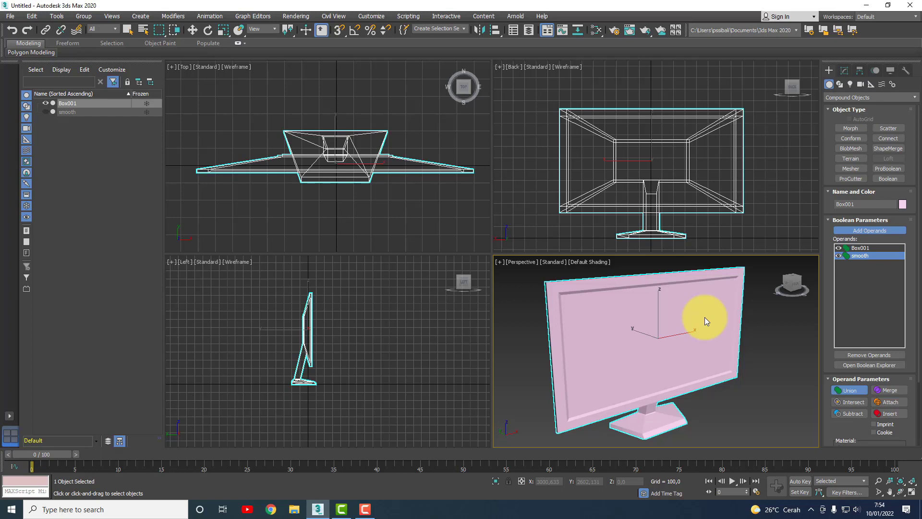
Start Save As and set the save location to drive DATA 1 (E:)
left_click(11, 16)
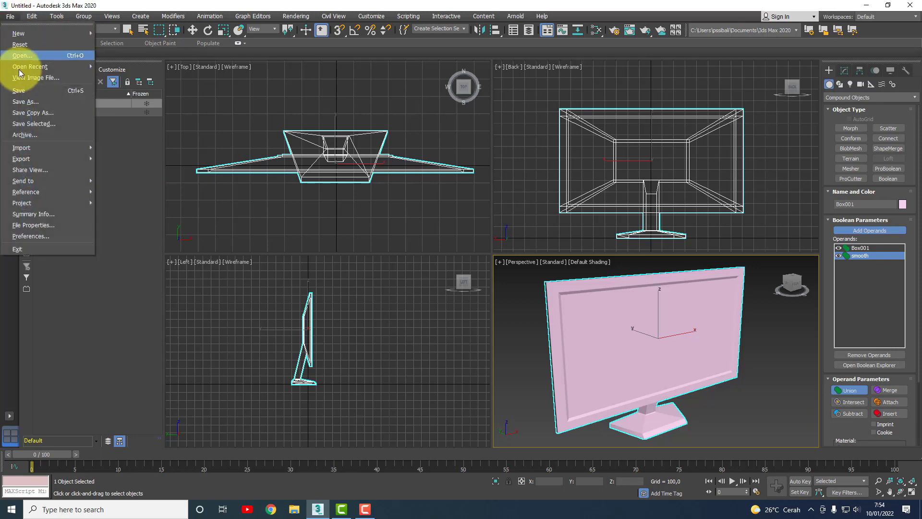
left_click(24, 102)
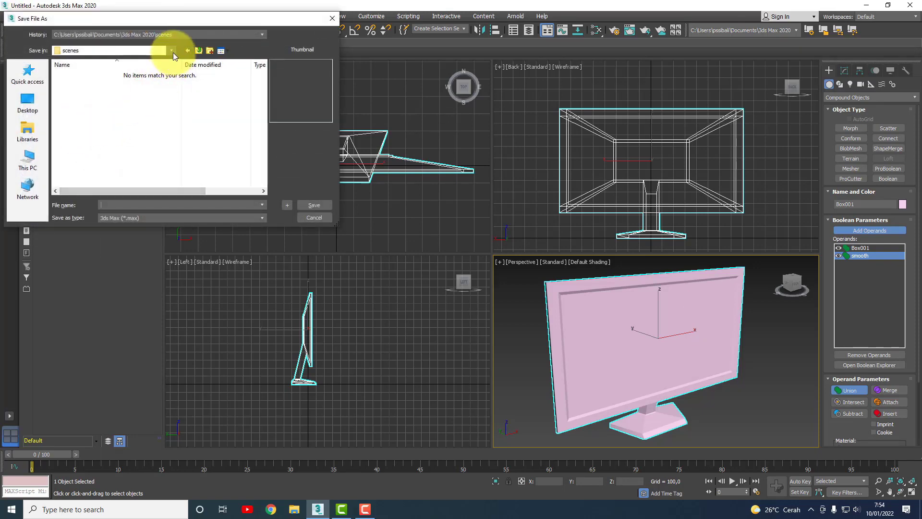
left_click(172, 51)
left_click(113, 140)
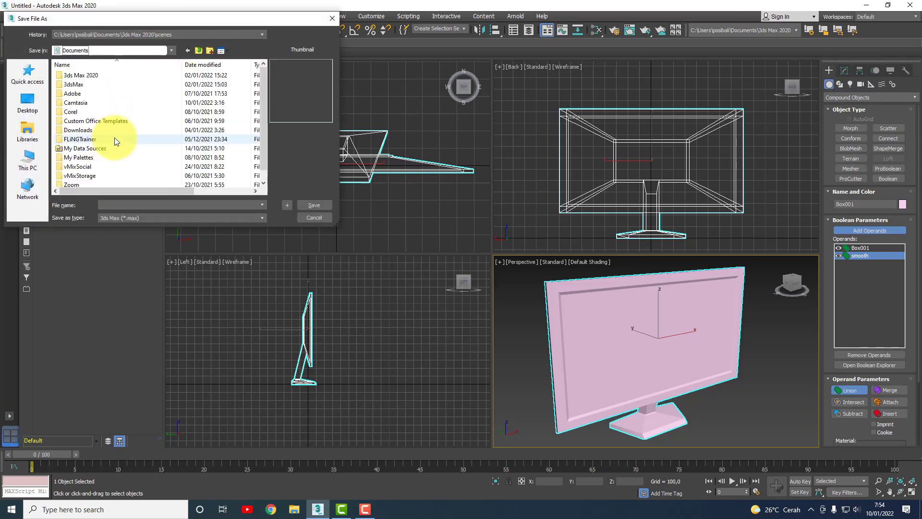
left_click(173, 50)
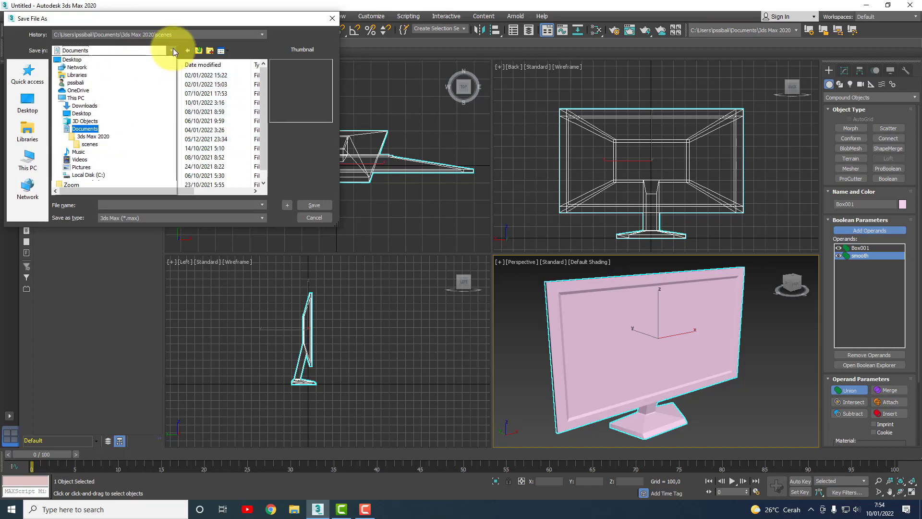
scroll(113, 164, "down", 2)
left_click(98, 183)
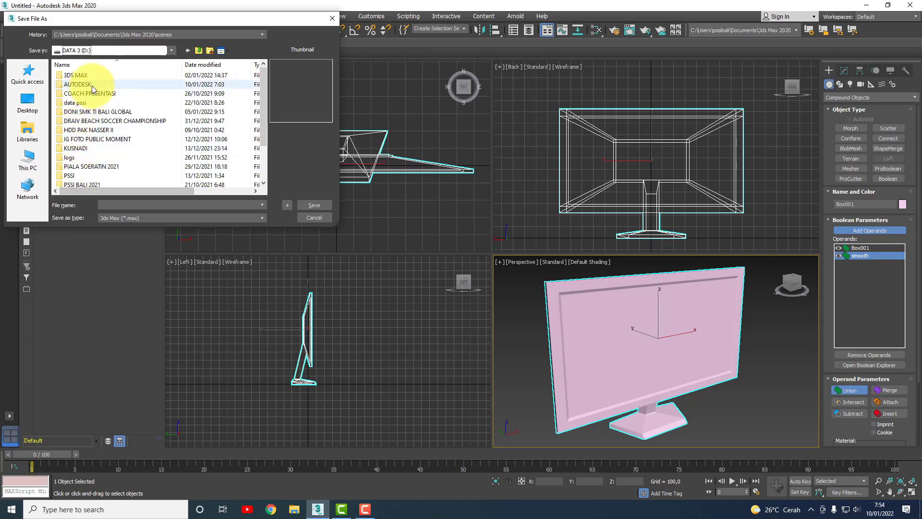
scroll(132, 165, "down", 2)
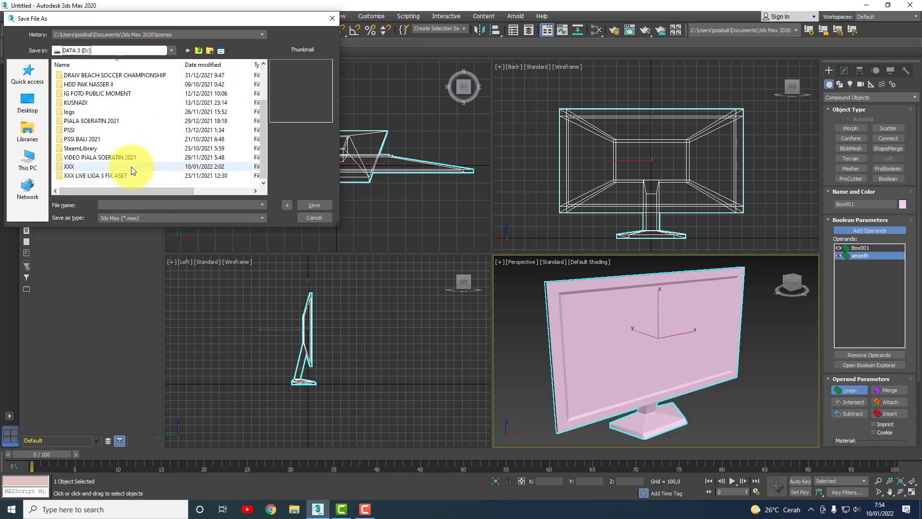
left_click(172, 51)
left_click(98, 195)
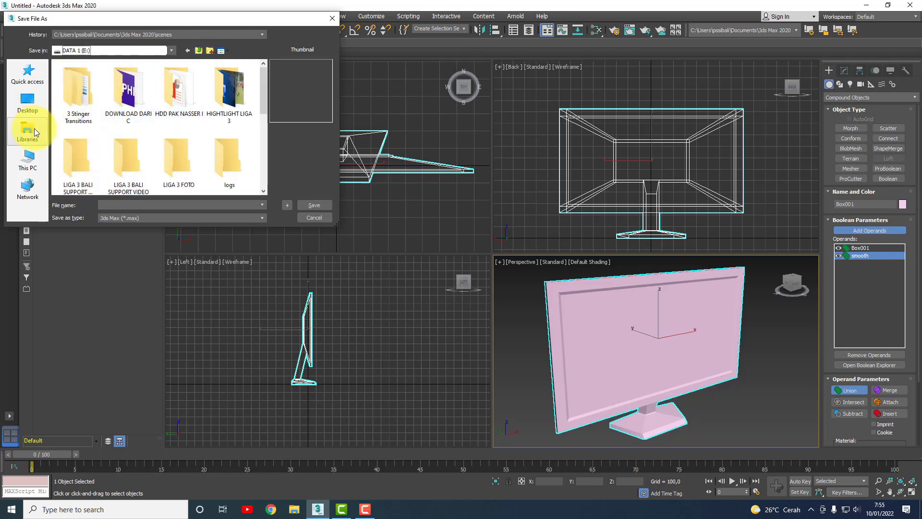
Create a new folder on drive E: named TUTORIAL 3DS MAX
left_click(211, 49)
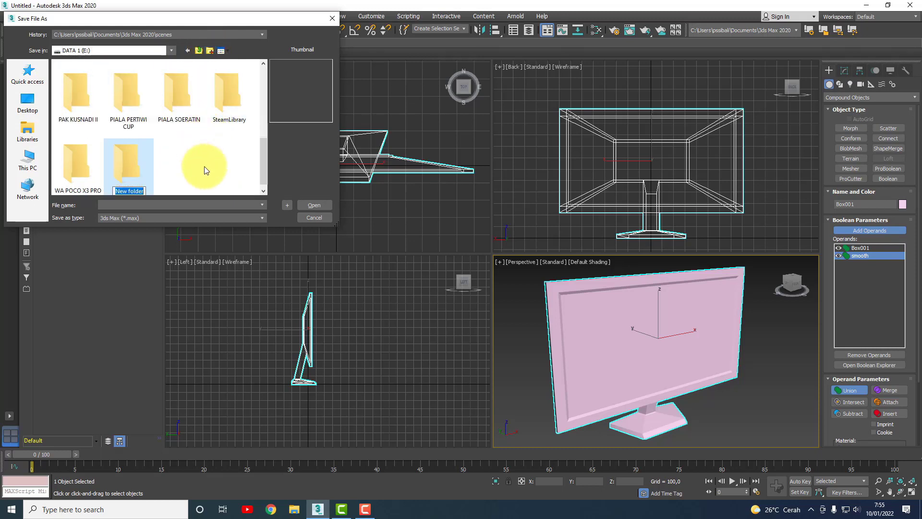
type("TU")
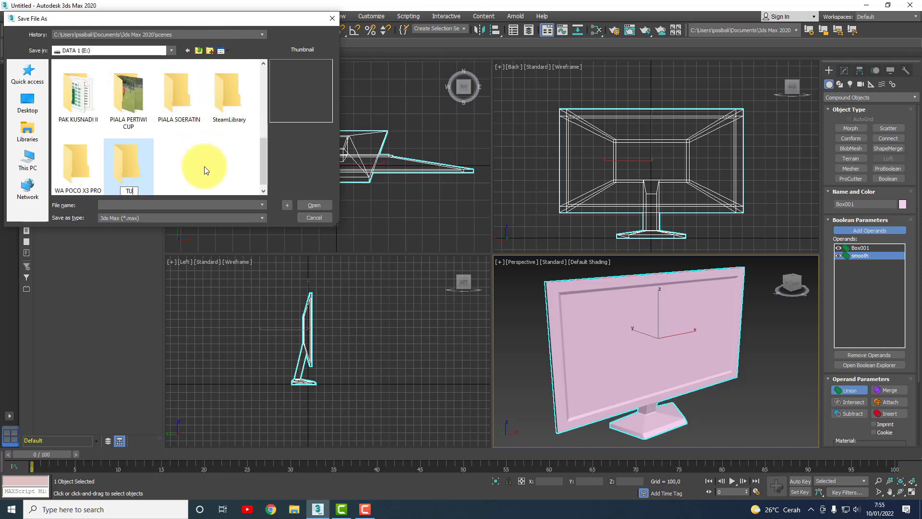
type("TORIAL")
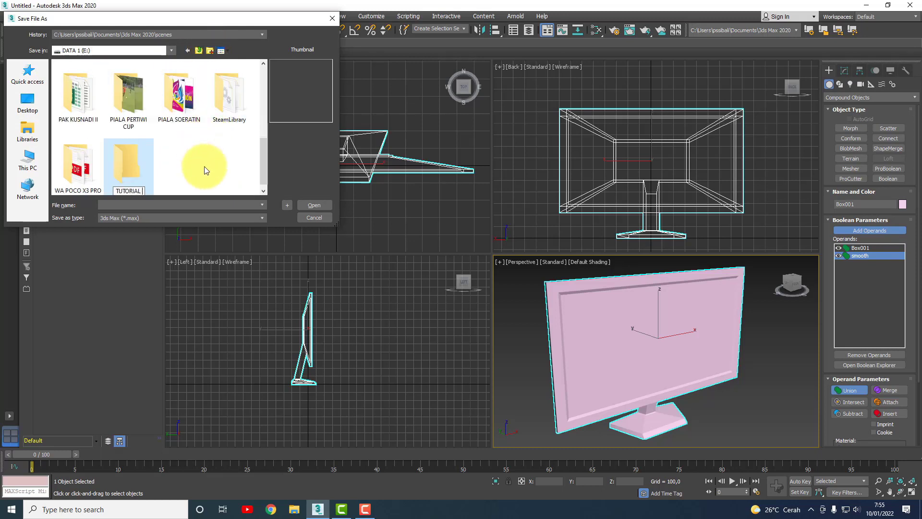
type(" 3 MAX")
key("BackSpace")
key("BackSpace")
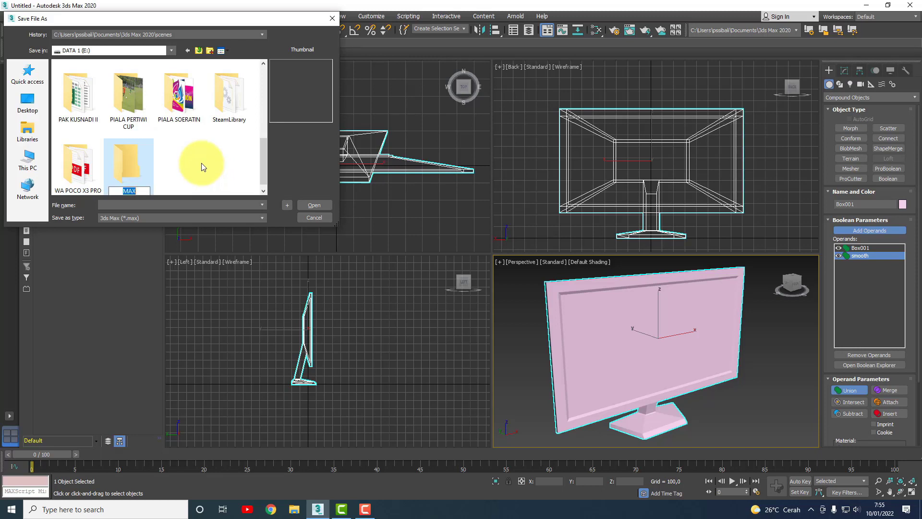
key("BackSpace")
key("BackSpace")
key("BackSpace")
key("BackSpace")
key("BackSpace")
type("IAL ")
type("3")
type("DS")
key("ctrl+z")
left_click(201, 162)
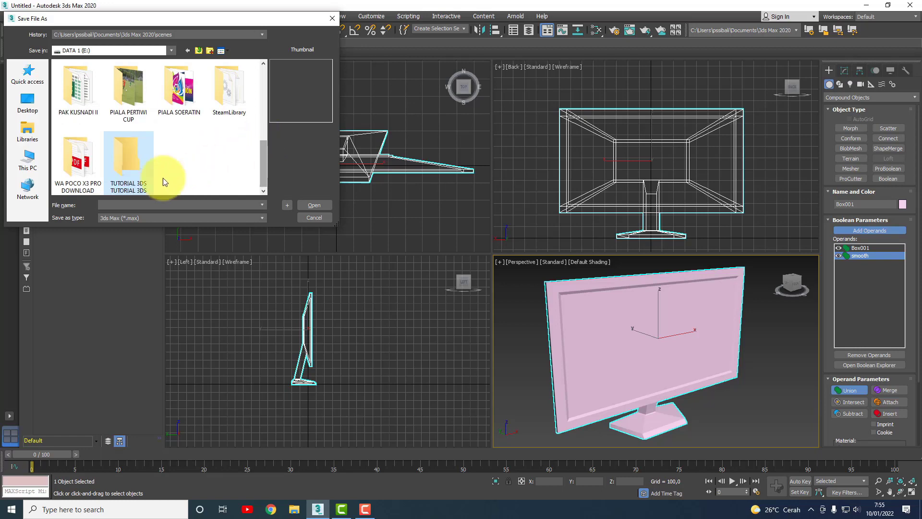
Rename the new folder to correct its name to exactly 'TUTORIAL 3DS MAX'
right_click(137, 184)
left_click(164, 460)
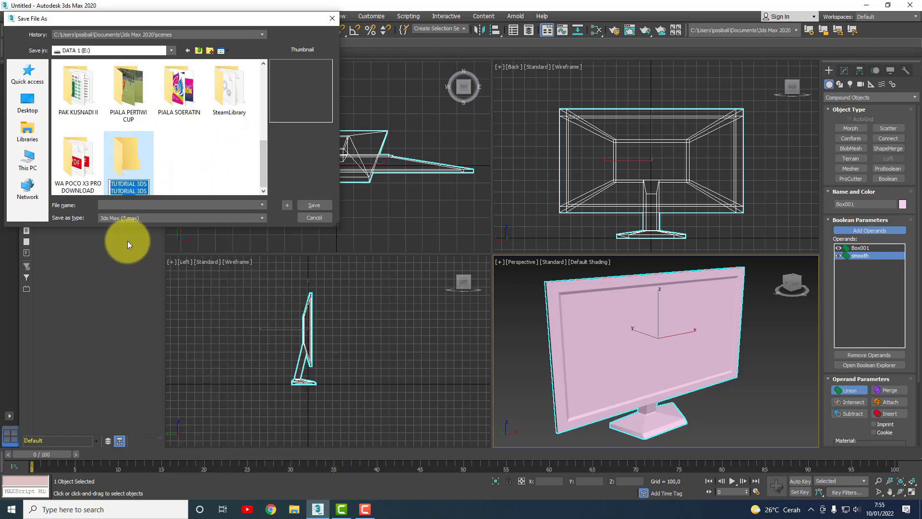
left_click(141, 192)
key("BackSpace")
key("BackSpace")
key("BackSpace")
type("MAX")
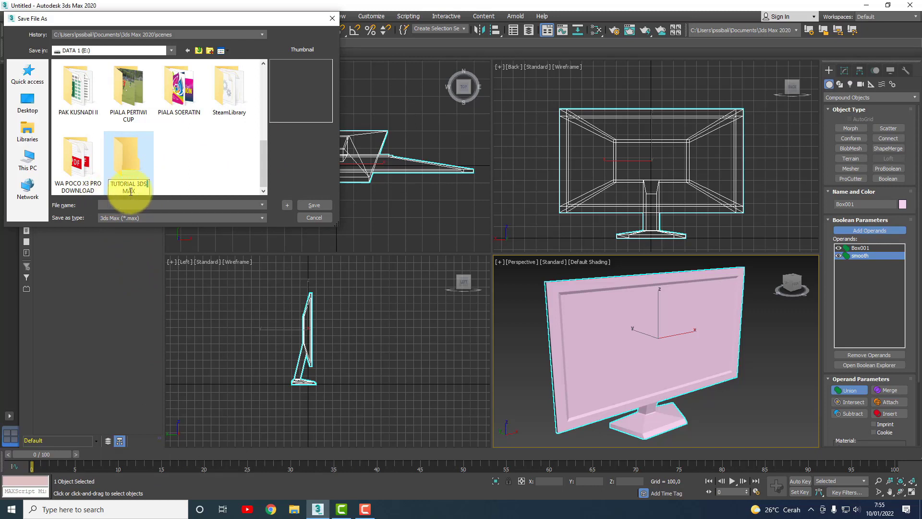
left_click_drag(123, 185, 148, 190)
type("TUTORIAL 3DS")
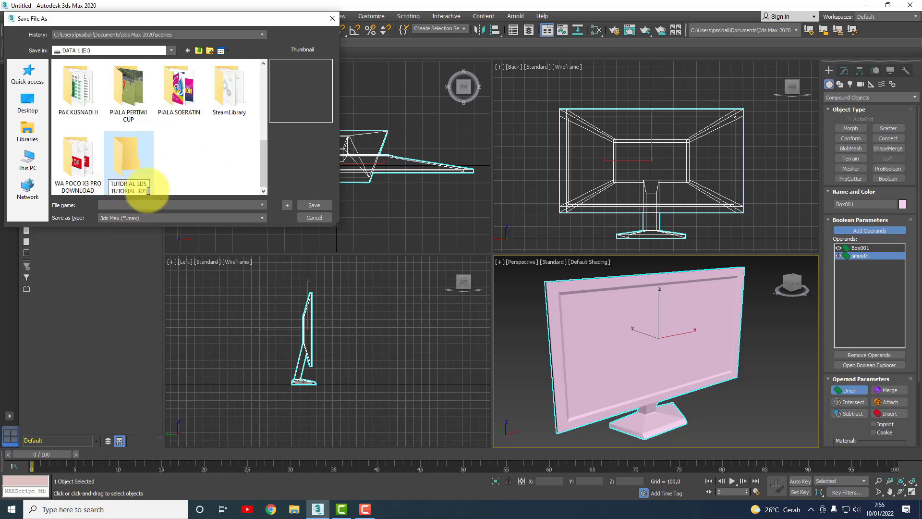
key("BackSpace")
key("BackSpace")
key("BackSpace")
key("BackSpace")
key("BackSpace")
key("BackSpace")
key("BackSpace")
key("BackSpace")
key("BackSpace")
key("BackSpace")
key("BackSpace")
key("BackSpace")
type("3")
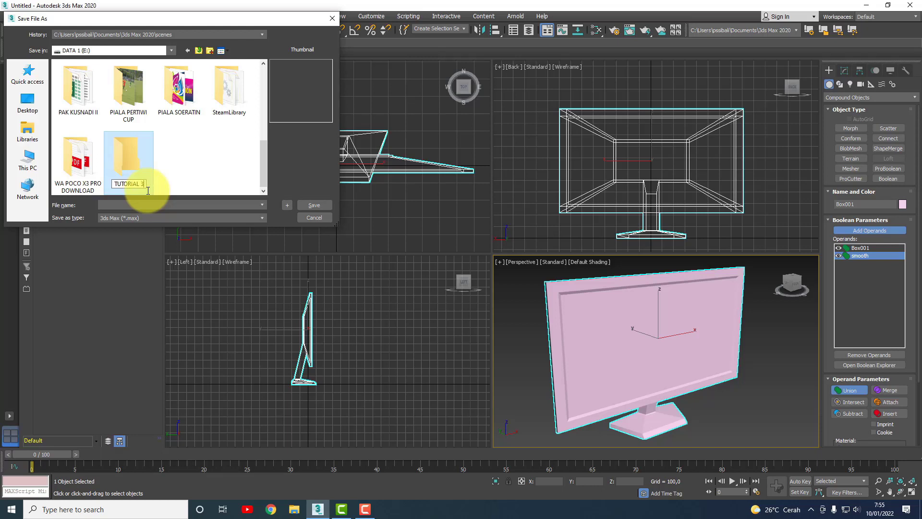
type("DS MAX")
left_click(217, 183)
Save the scene as '05-MEMBUAT MONITOR.max' inside the TUTORIAL 3DS MAX folder
double_click(143, 175)
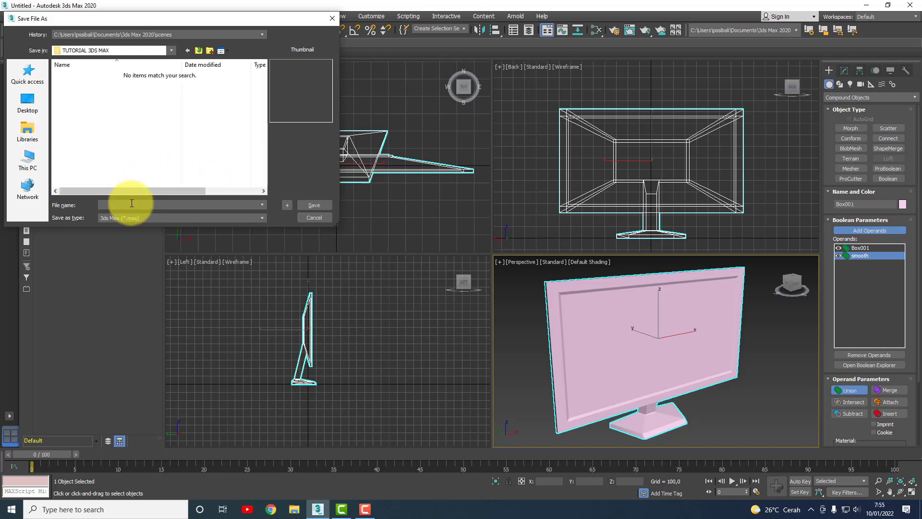
left_click(134, 205)
type("05")
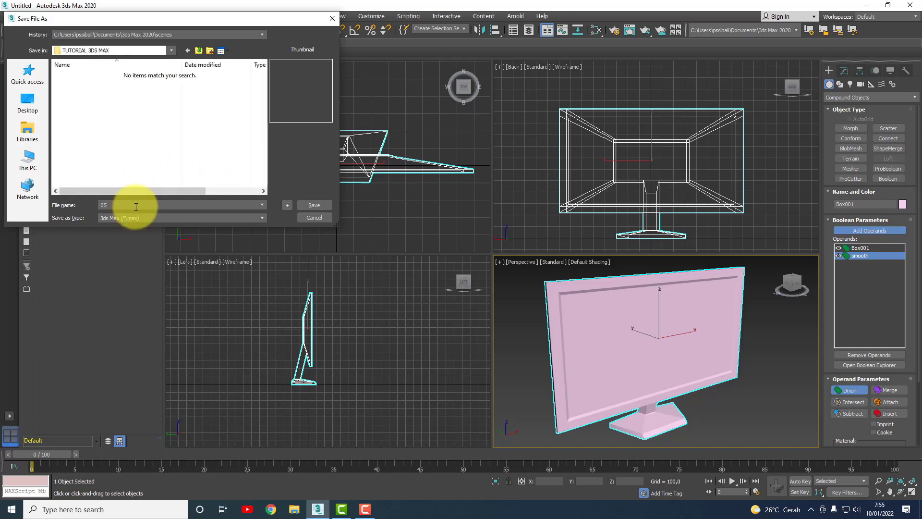
type("-me")
type("mb")
key("BackSpace")
key("BackSpace")
key("BackSpace")
type("MEMBUAT MONITOR")
left_click(313, 205)
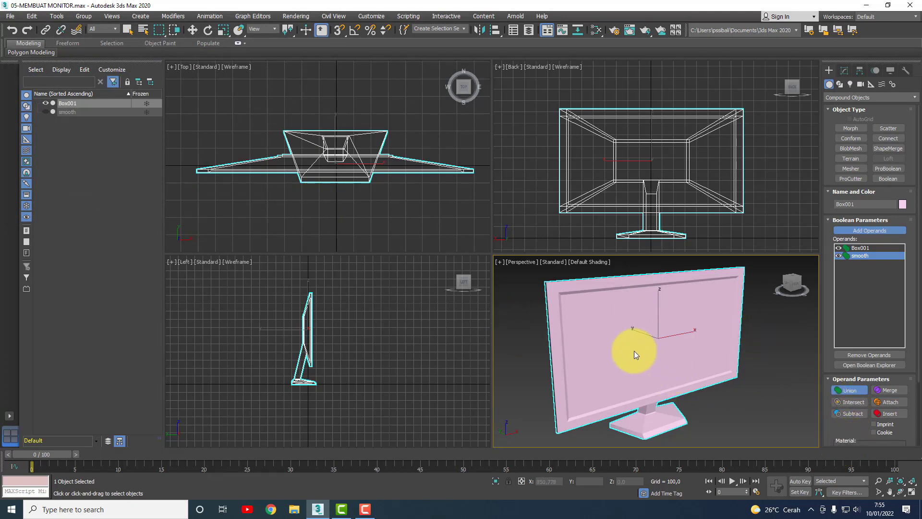
Orbit the perspective view and set the monitor's object colour to a brighter pink
left_click(900, 490)
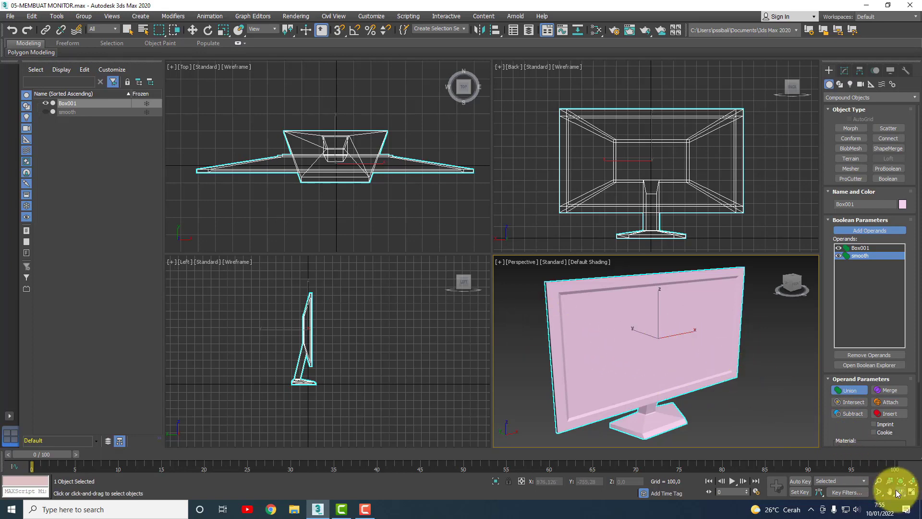
mouse_move(608, 365)
left_mouse_down()
mouse_move(710, 358)
mouse_move(597, 360)
mouse_move(654, 354)
mouse_move(639, 345)
mouse_move(650, 354)
mouse_move(654, 335)
mouse_move(666, 344)
mouse_move(662, 333)
left_mouse_up()
right_click(718, 243)
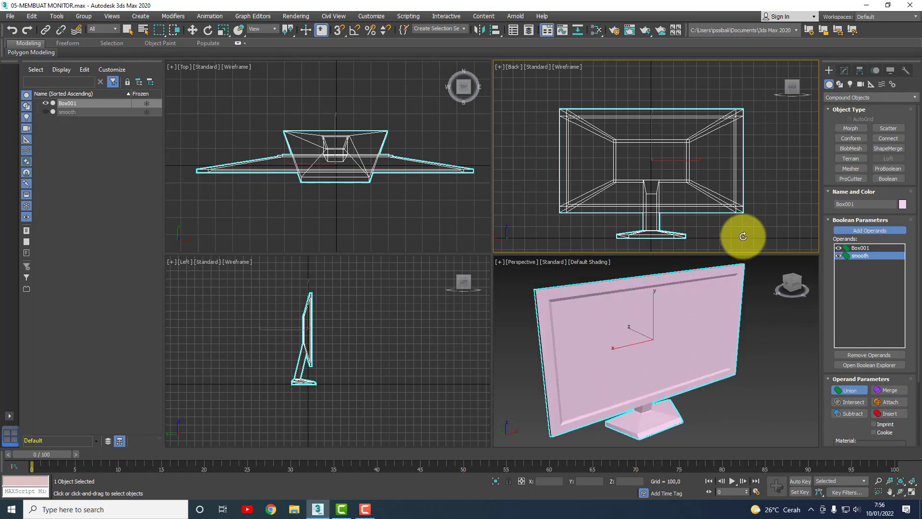
left_click(902, 205)
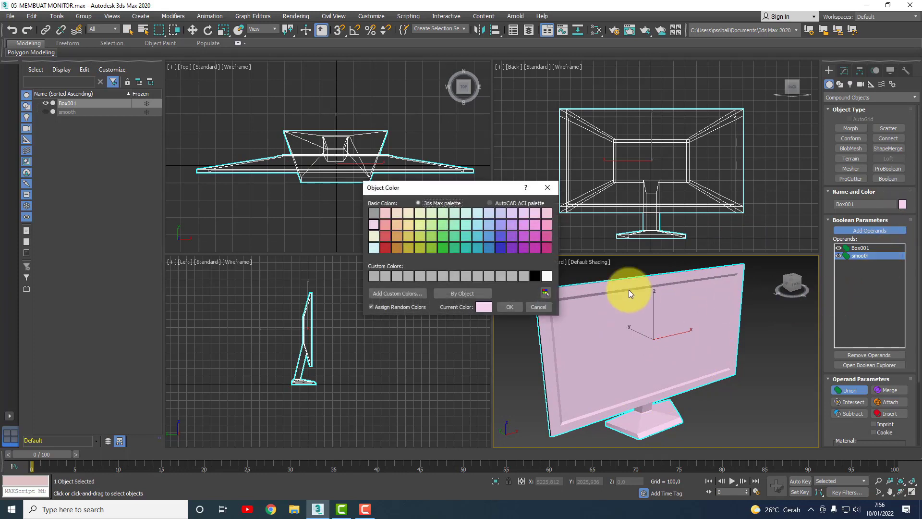
left_click(535, 223)
left_click(510, 307)
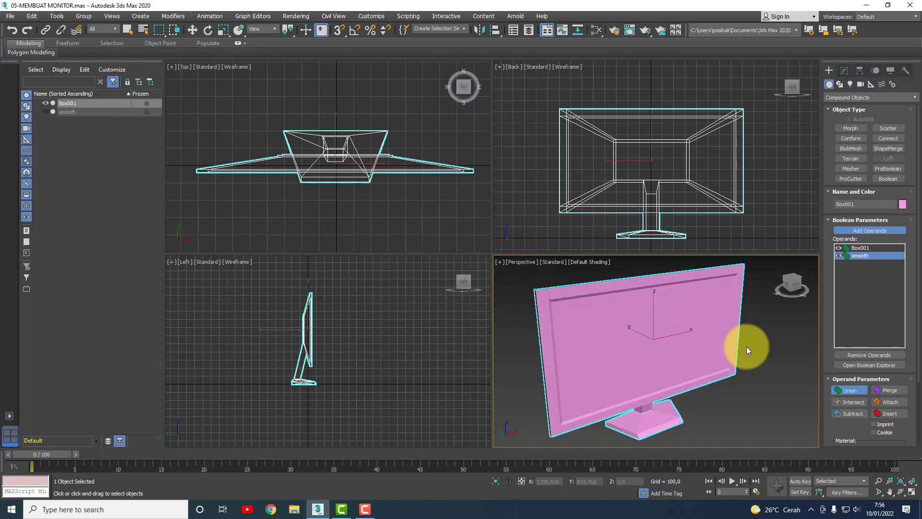
Change the monitor's object colour to light cyan and render the perspective view
left_click(902, 204)
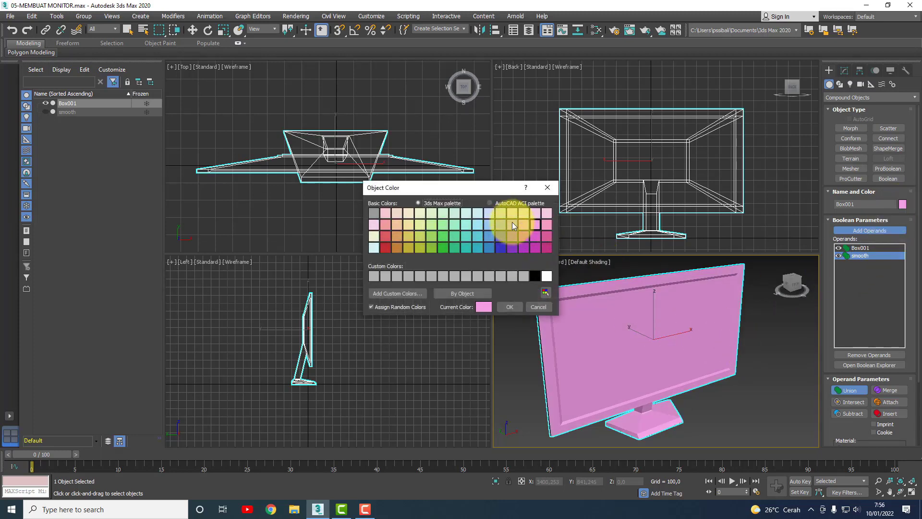
left_click(374, 247)
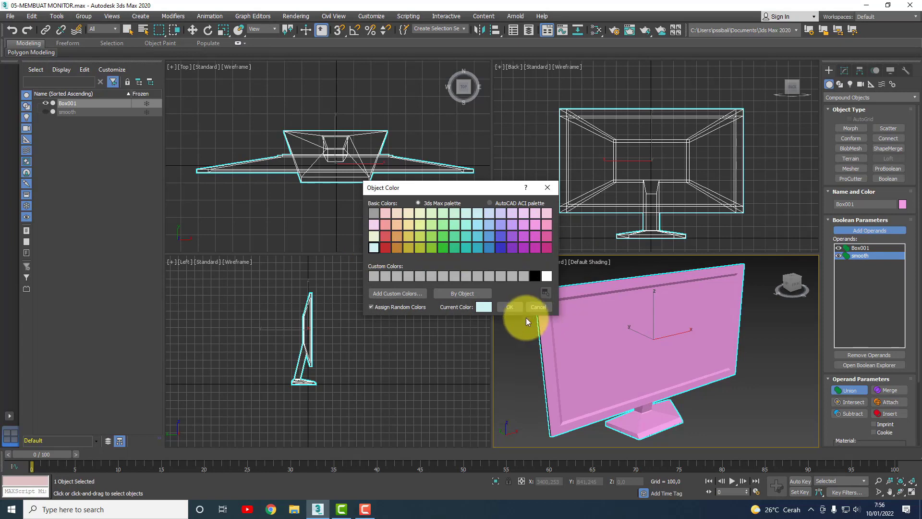
left_click(512, 307)
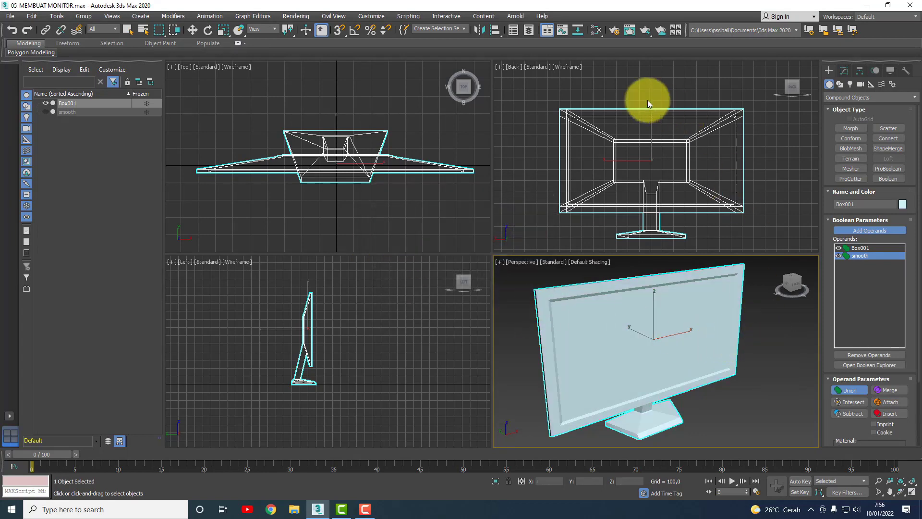
left_click(633, 31)
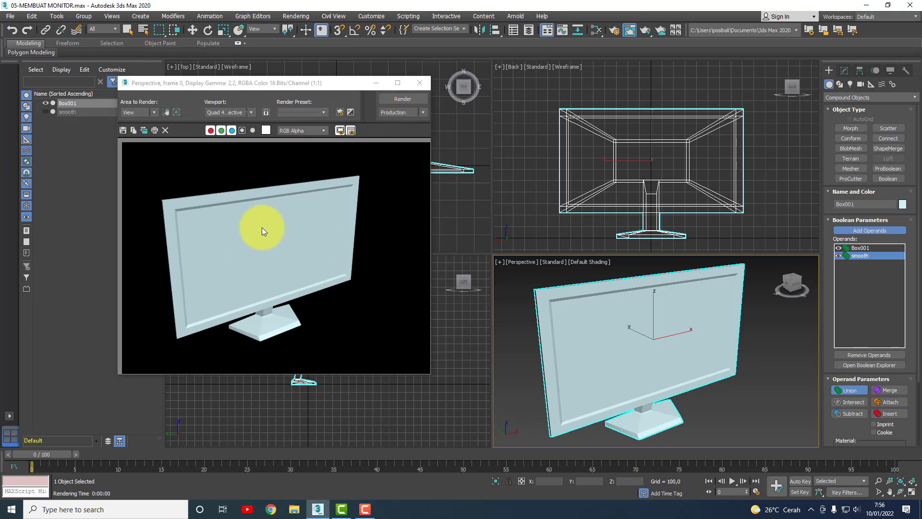
Close the rendered image and save the scene under its existing name
left_click(418, 84)
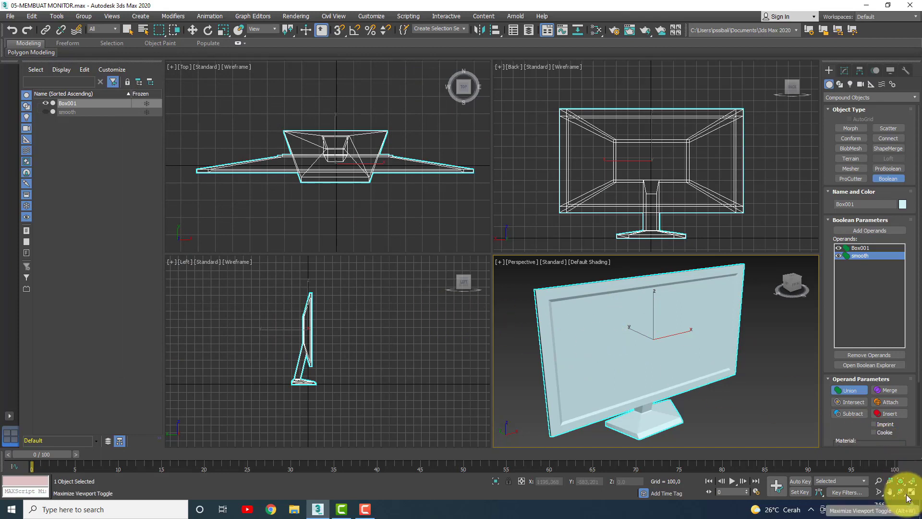
left_click(10, 16)
left_click(20, 91)
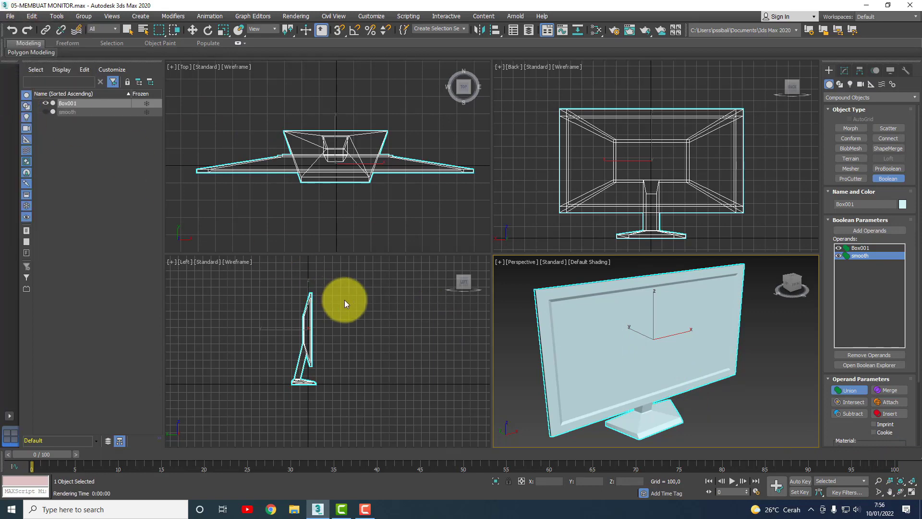